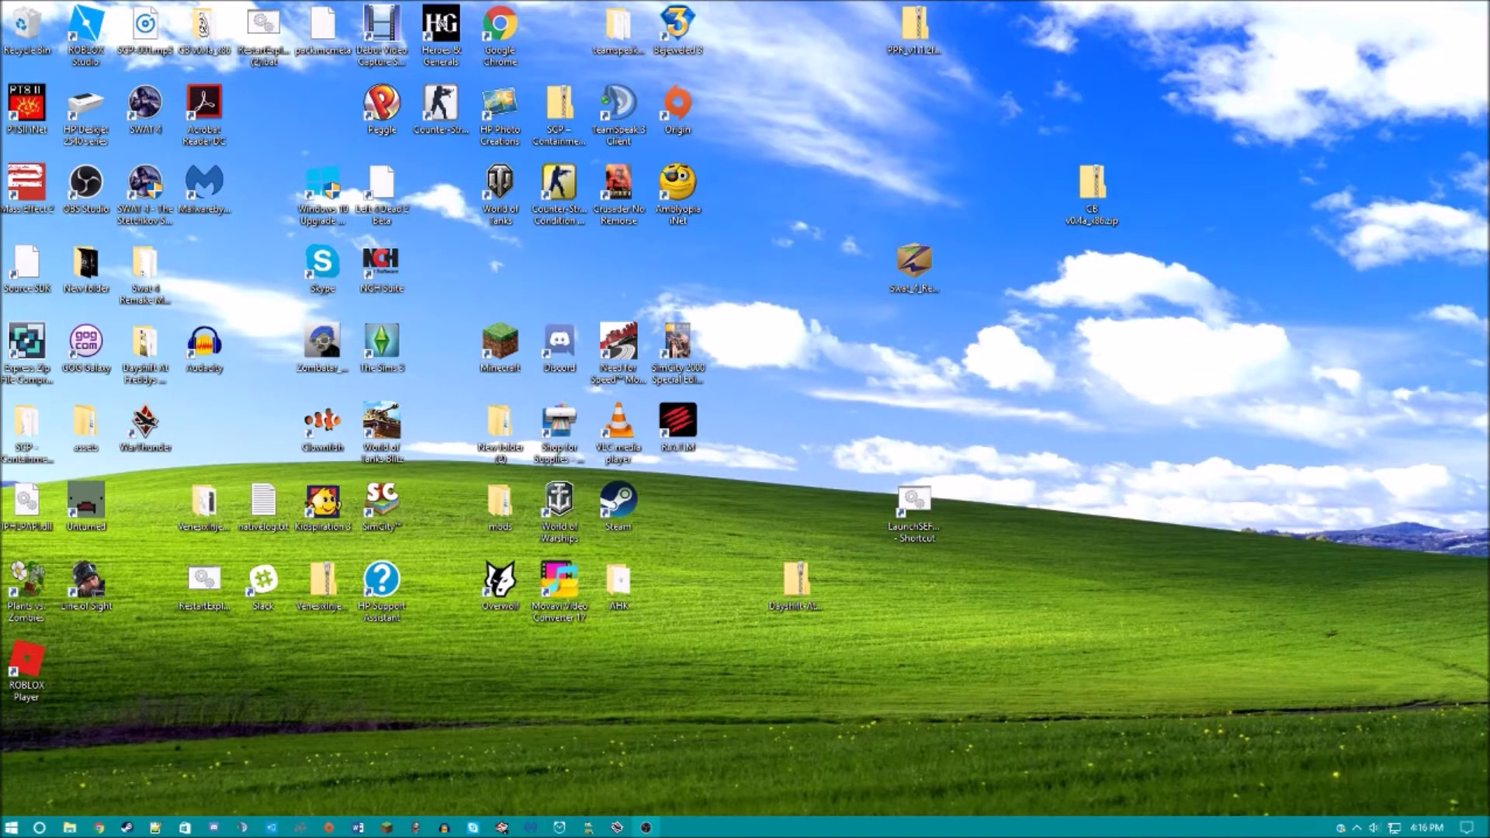
click(99, 827)
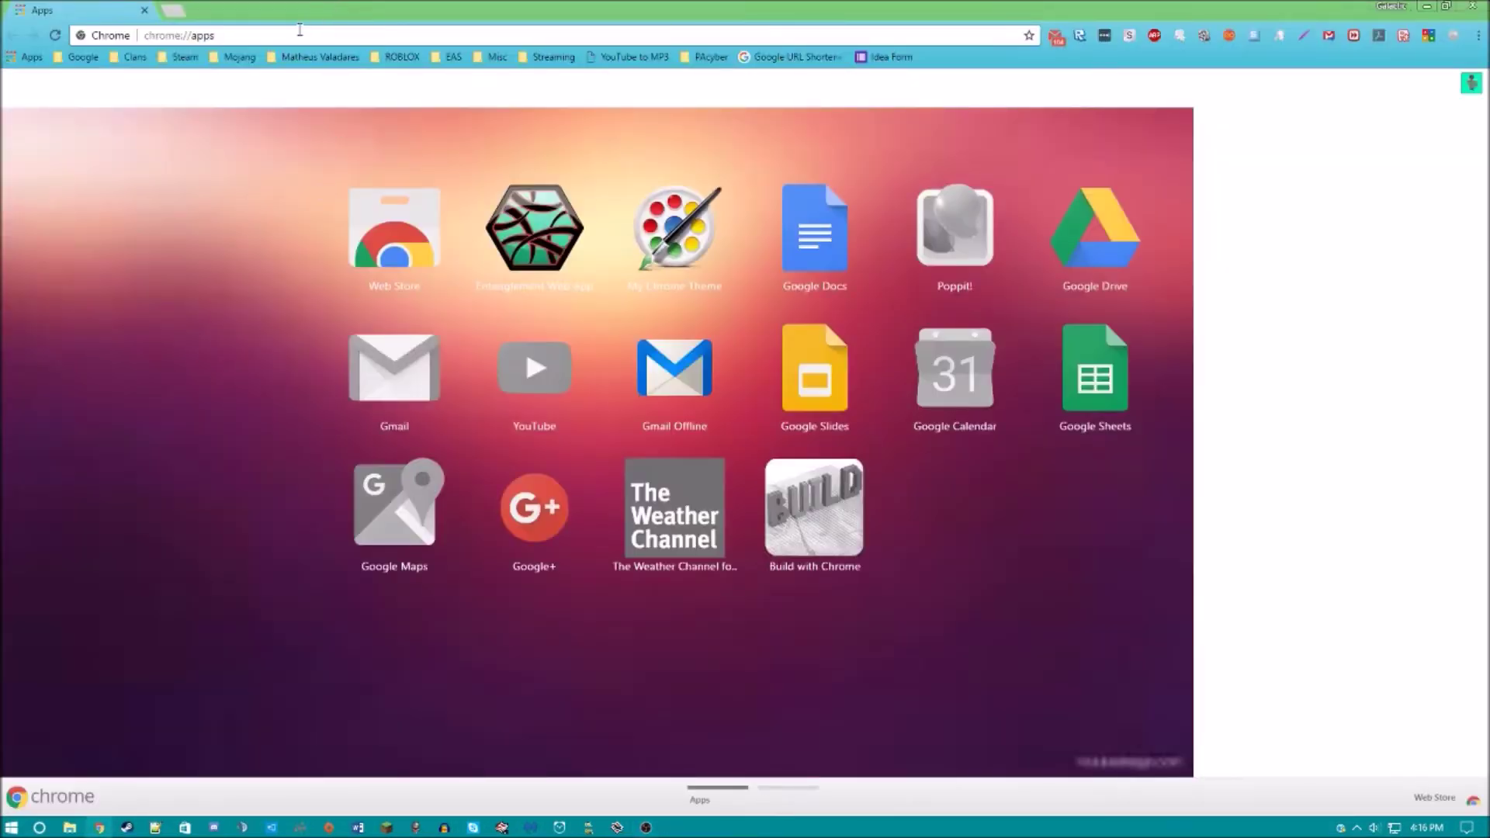
key(ctrl+a)
text(www.sitepal.com/ed)
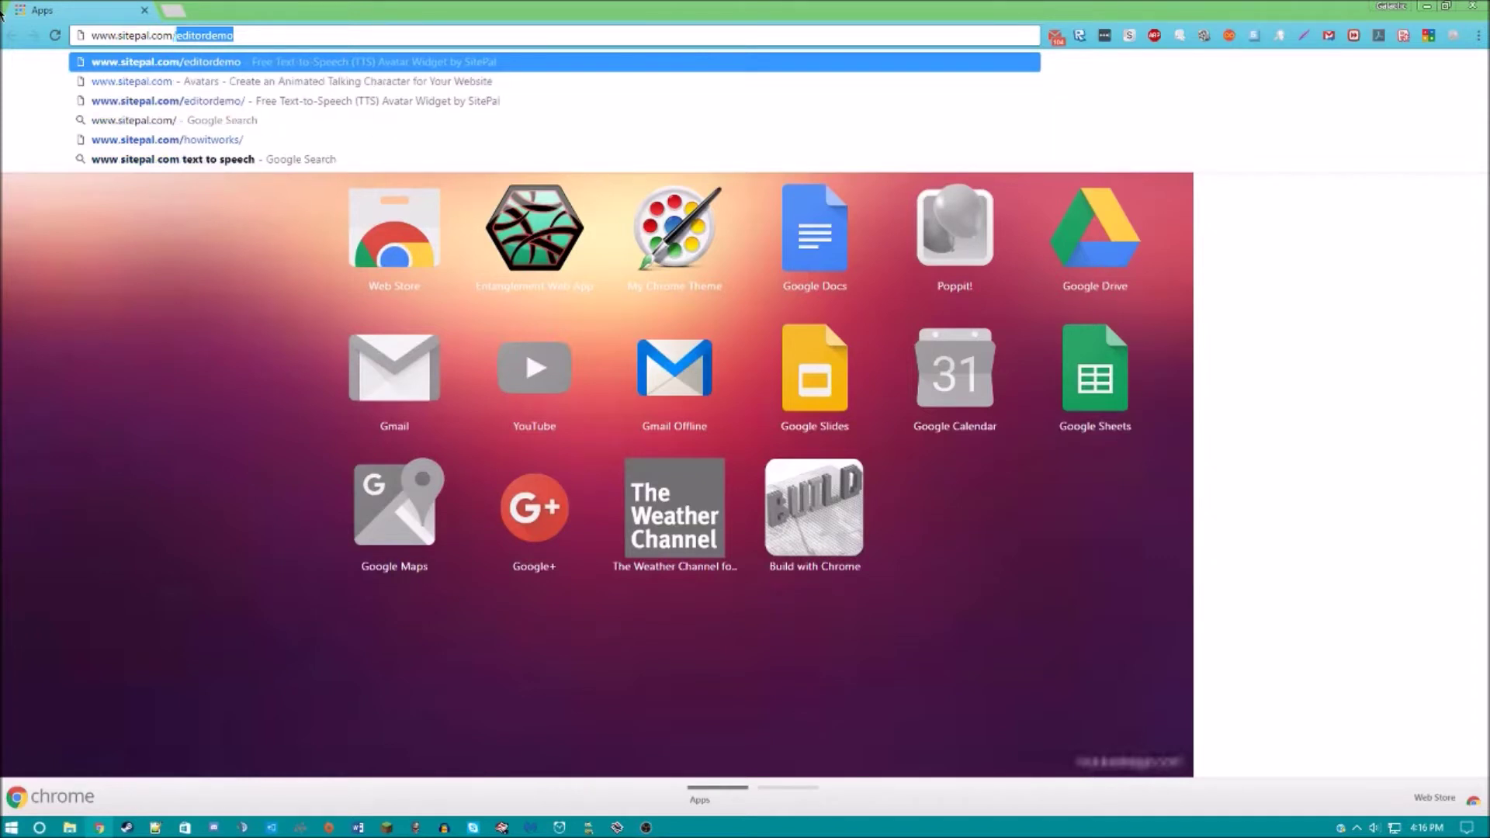
text(itor)
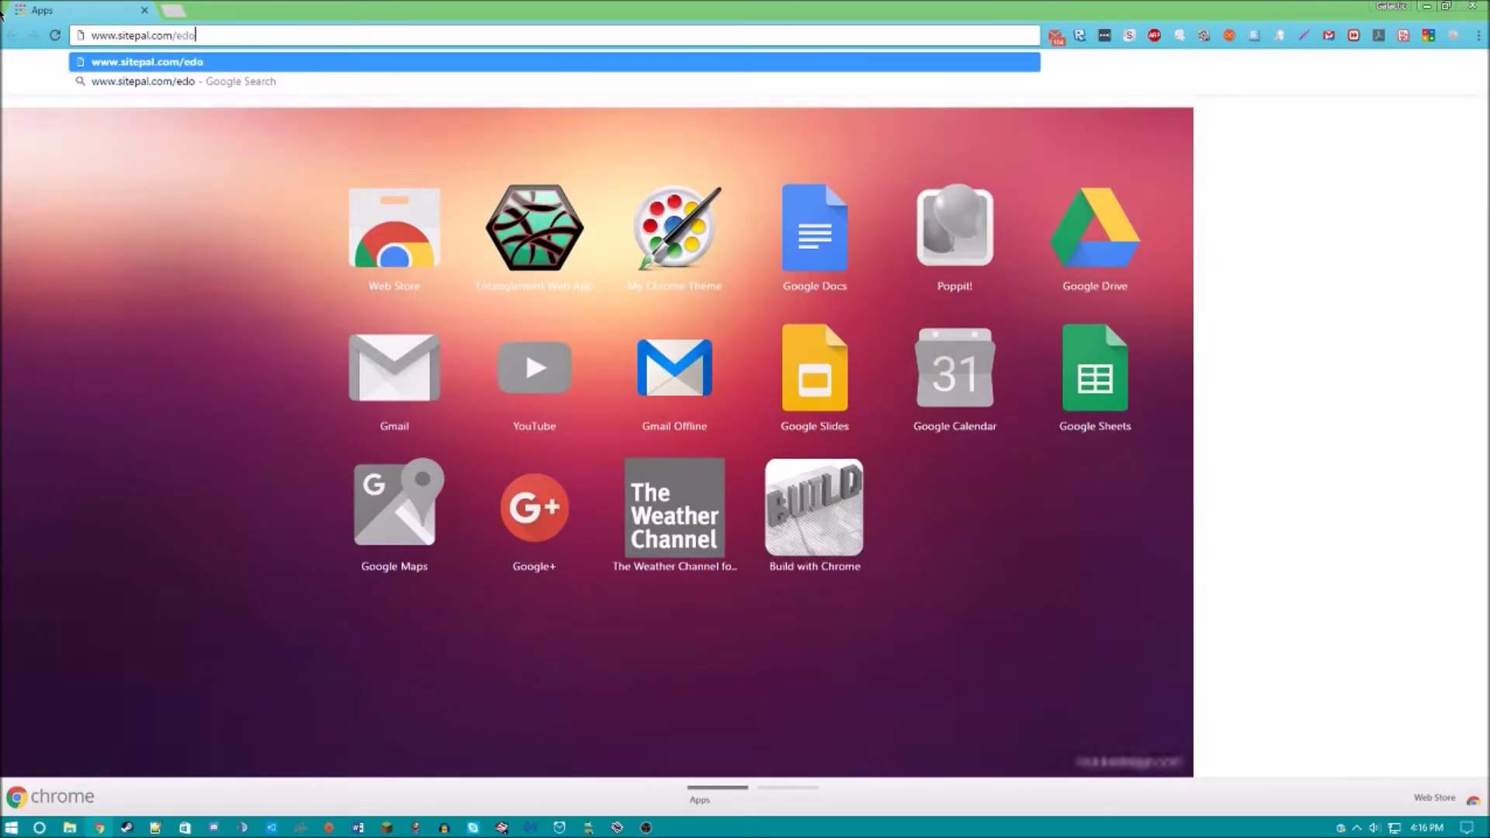
text(demo)
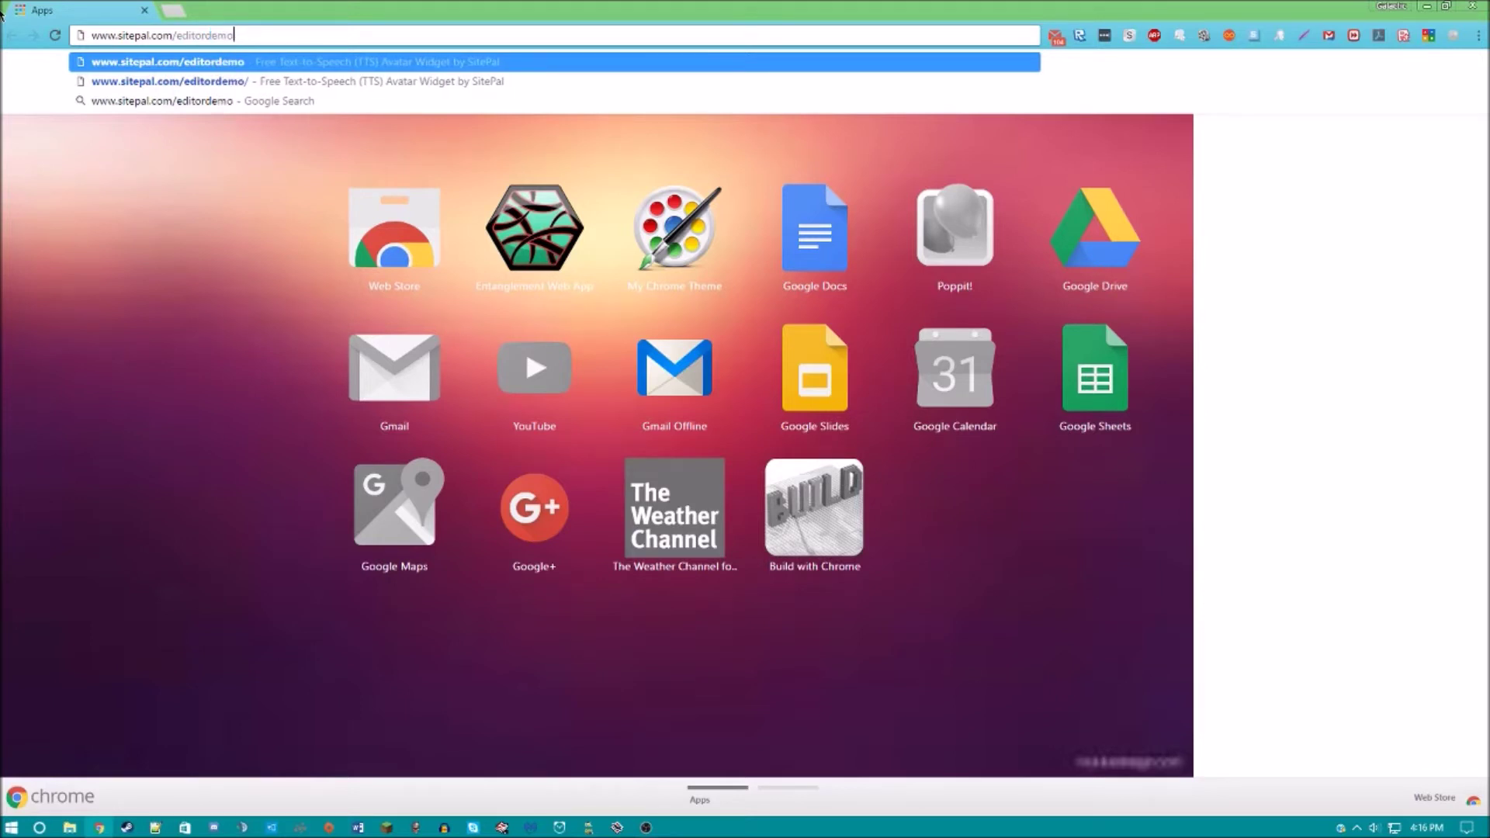
key(Return)
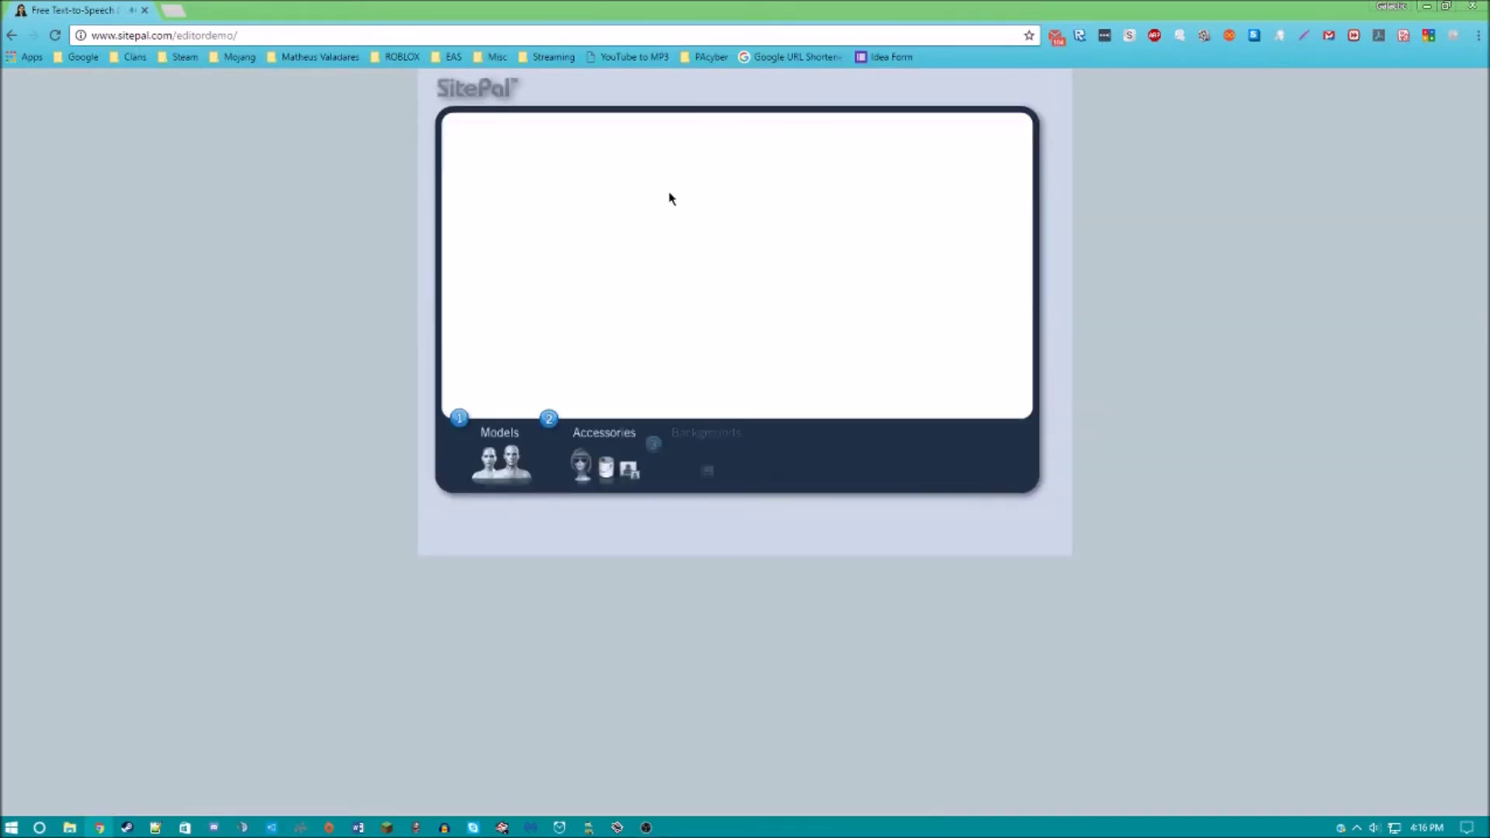
Open the audio text-to-speech settings and choose English as the language and Tom (US) as the voice
click(808, 465)
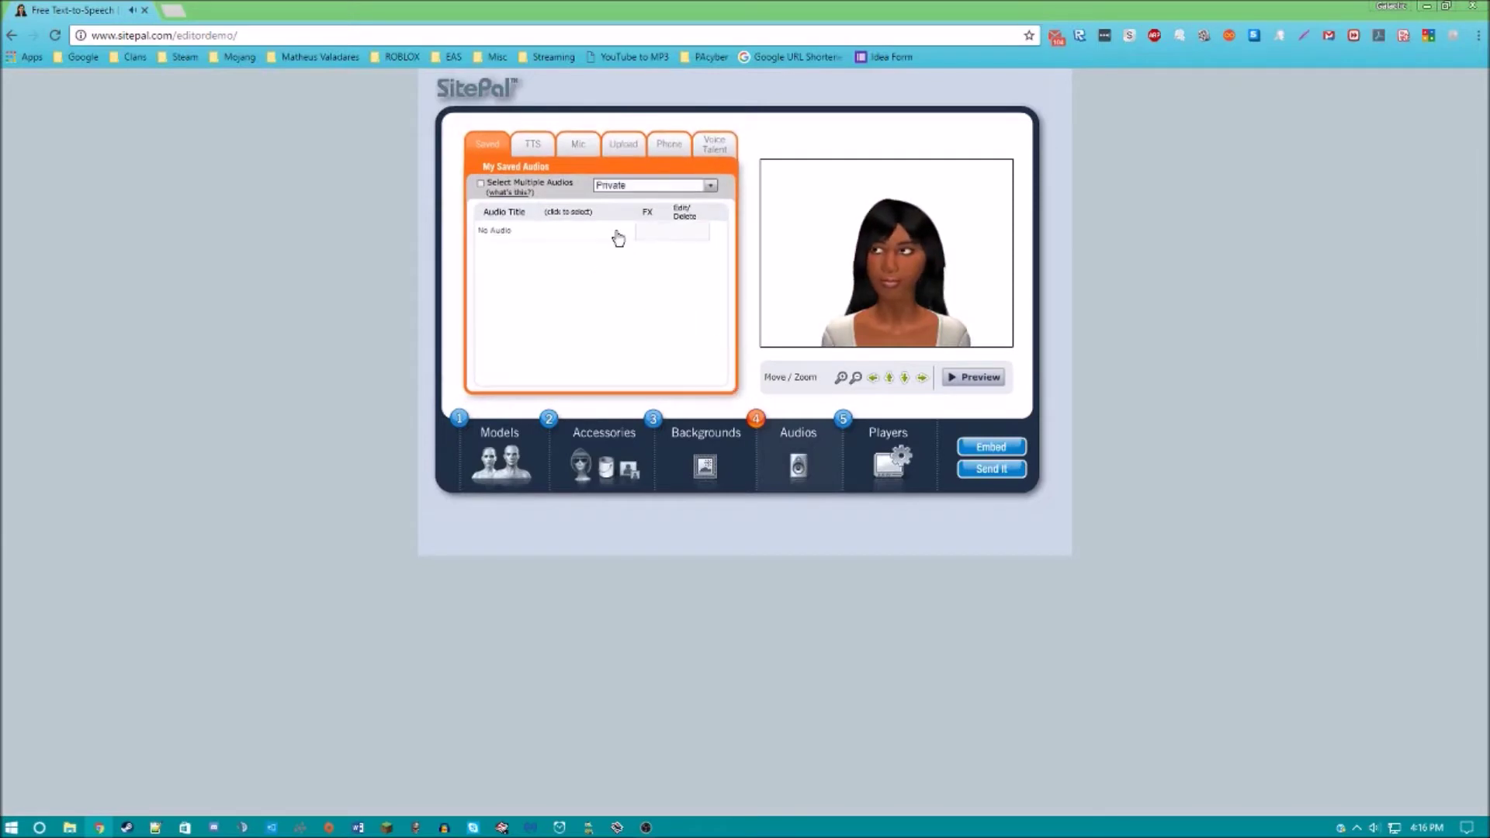
click(543, 149)
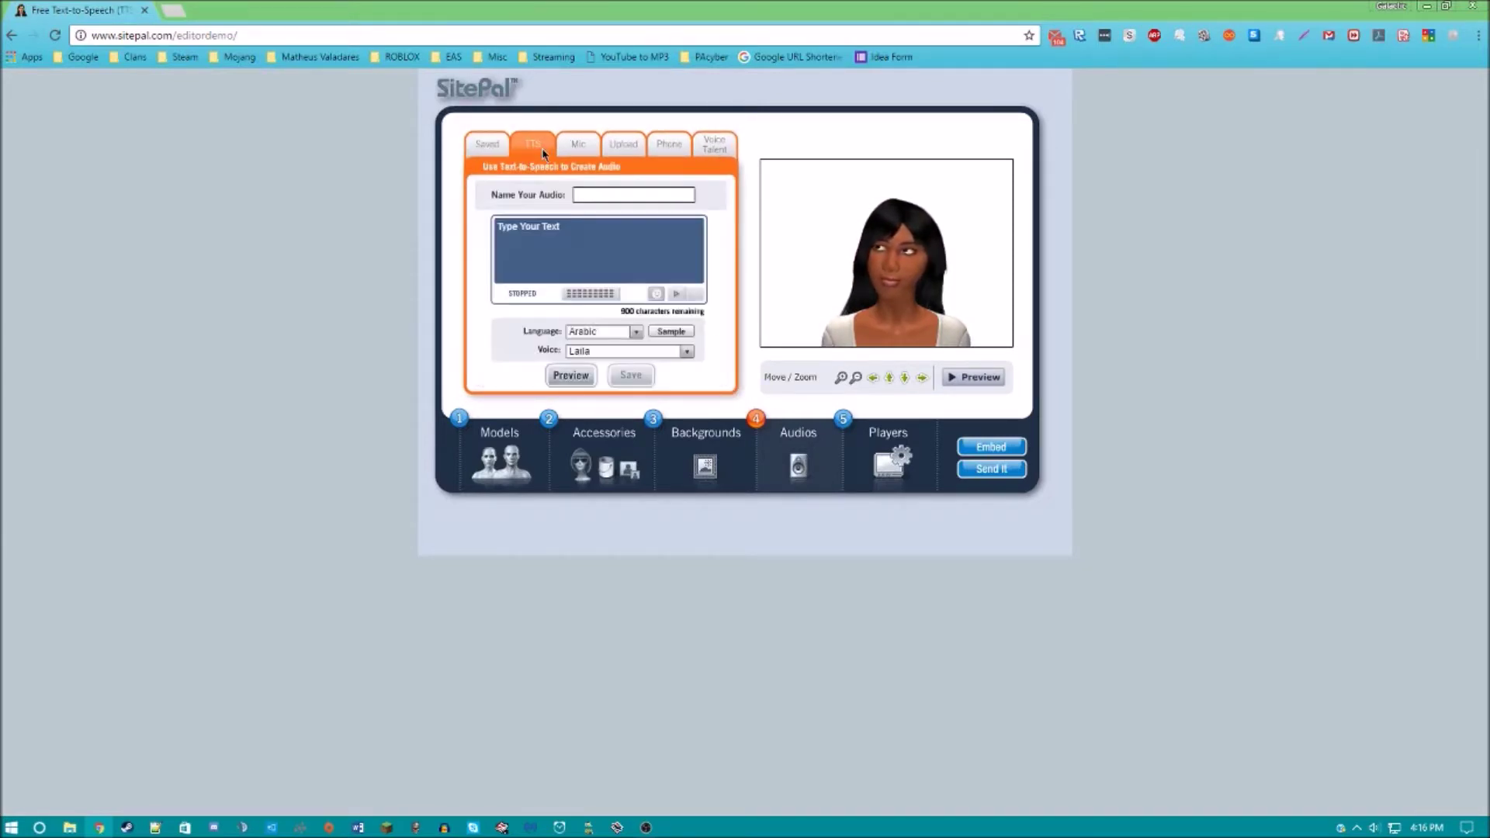
click(609, 331)
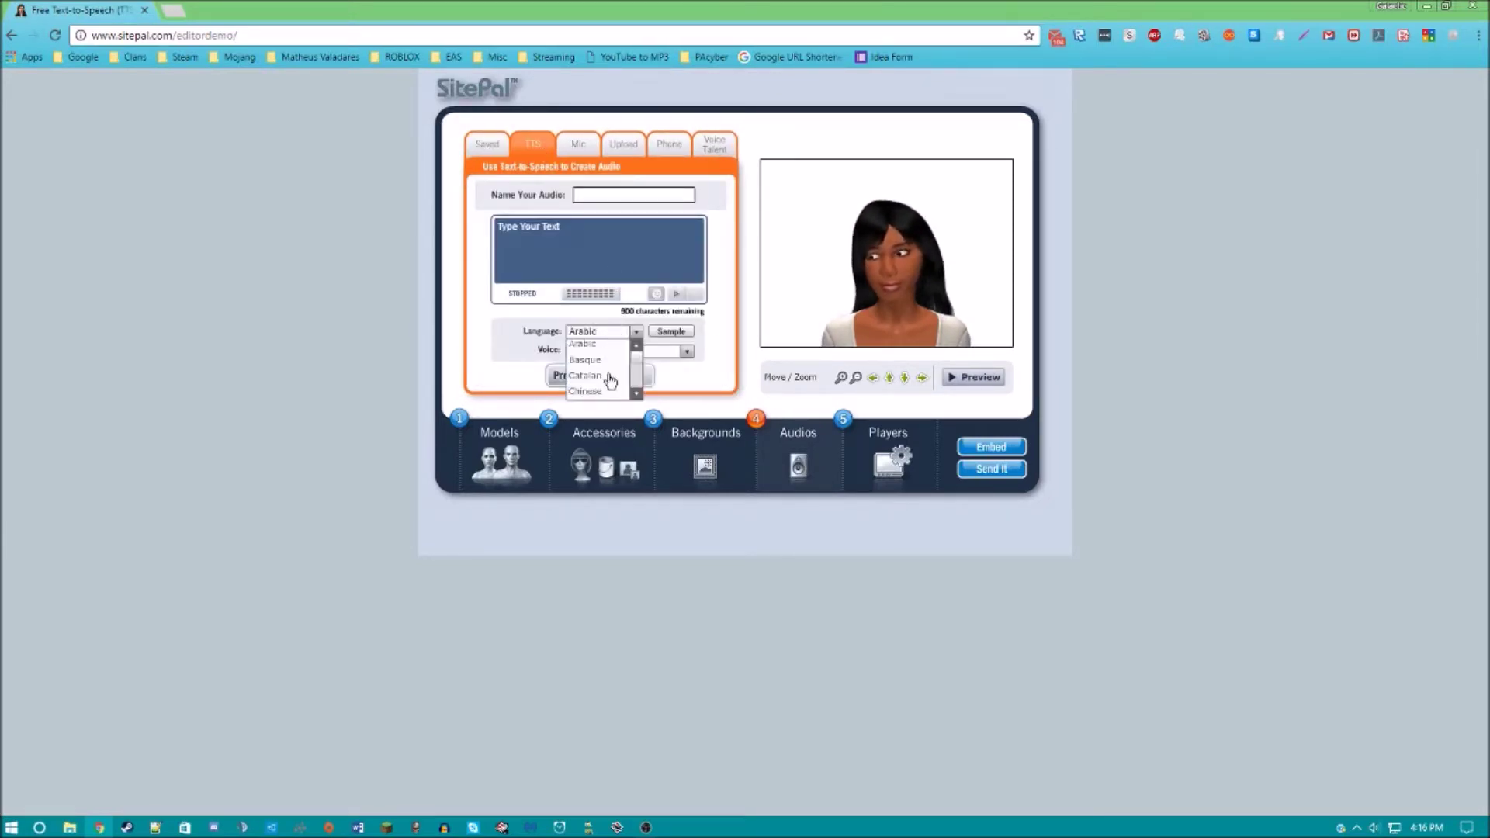
drag(631, 359, 644, 366)
click(612, 391)
click(641, 353)
drag(686, 388, 687, 405)
click(633, 394)
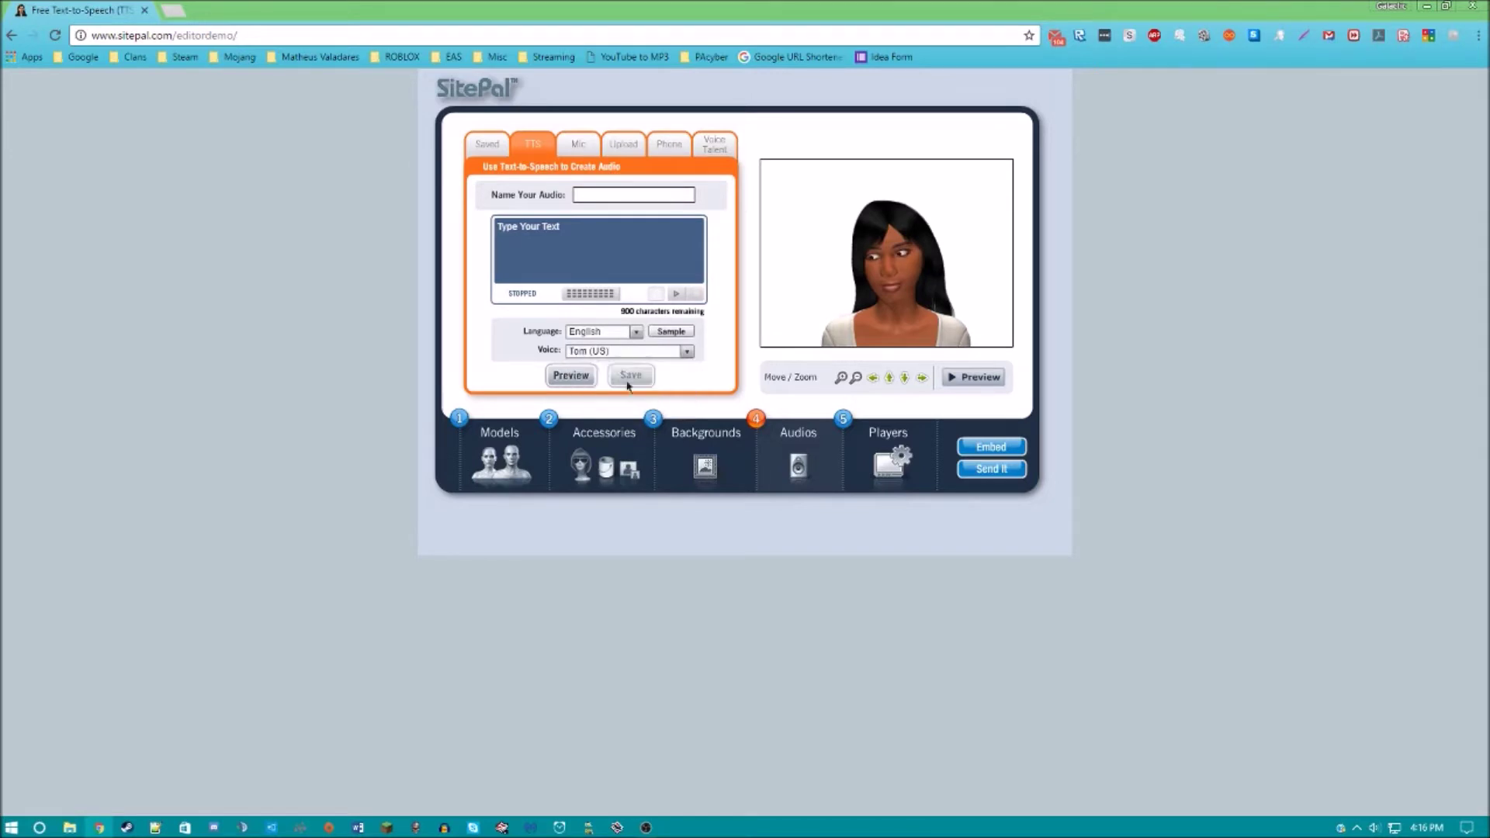
Enter the speech text "Zombies are rising from their graves and are attacking the living." and preview it
click(584, 253)
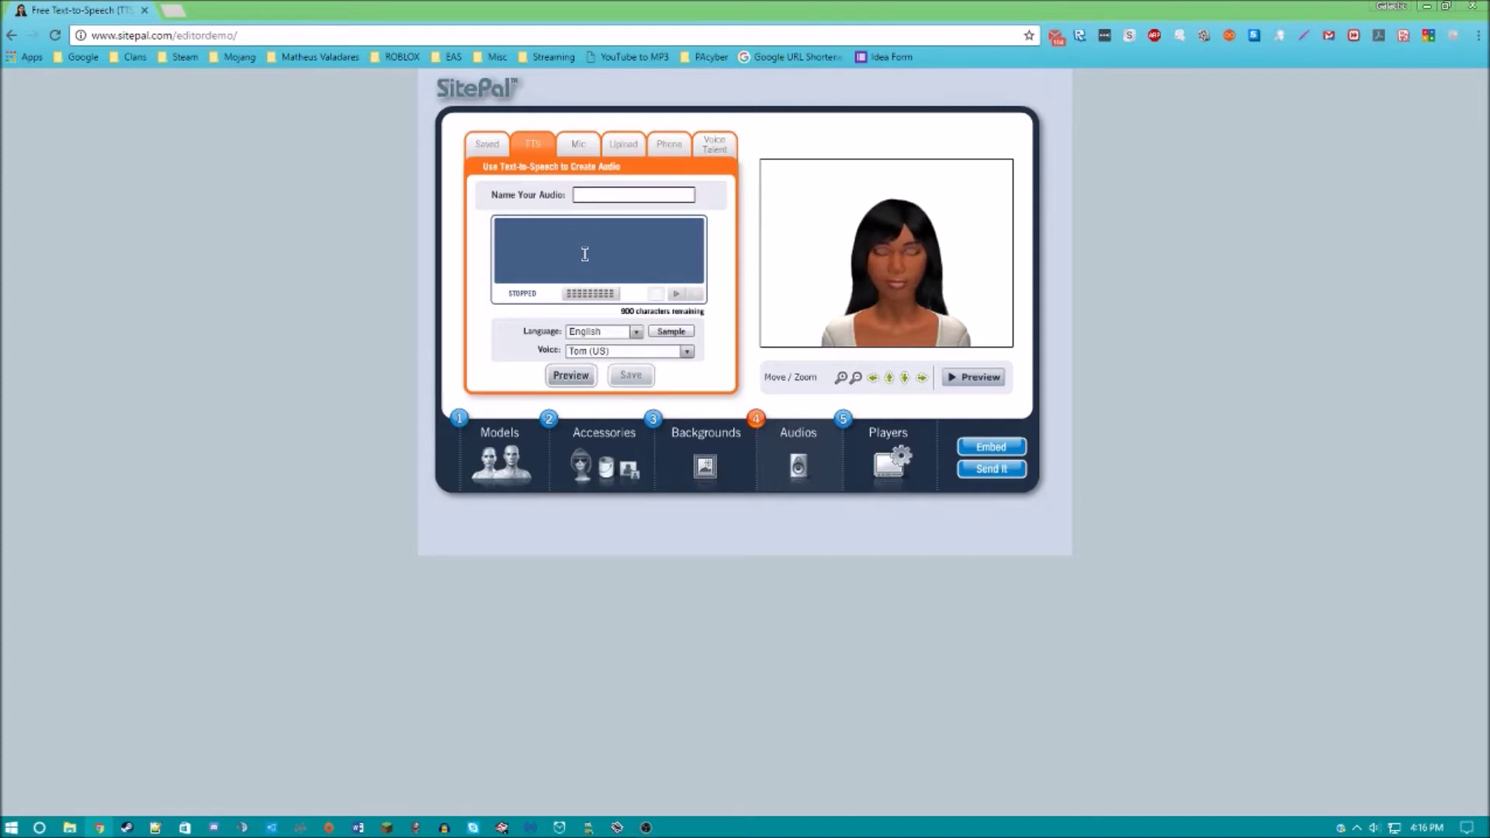
text(Zombies are rising from their grav)
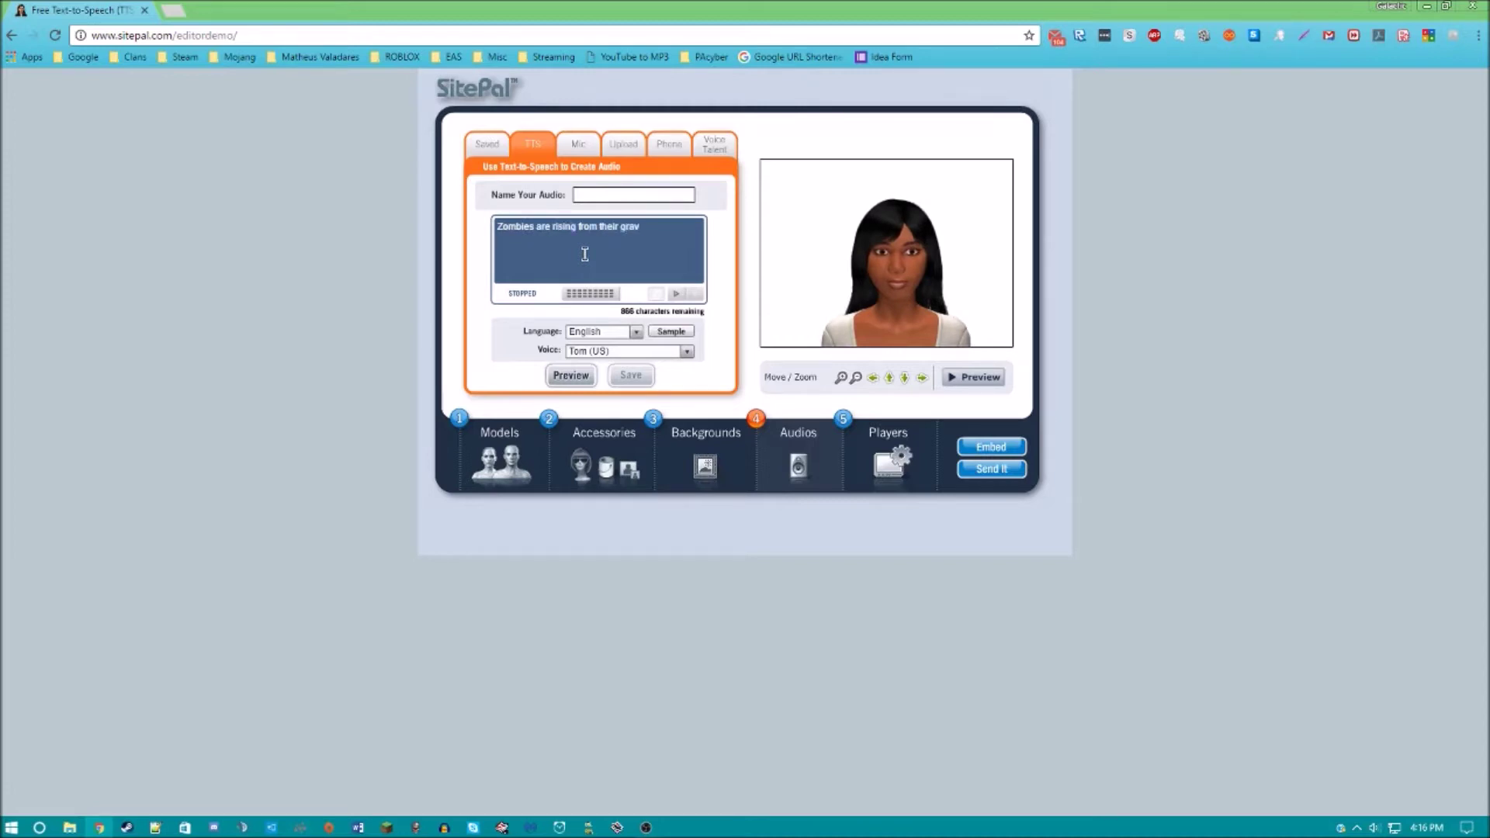
text(ttacking the living.)
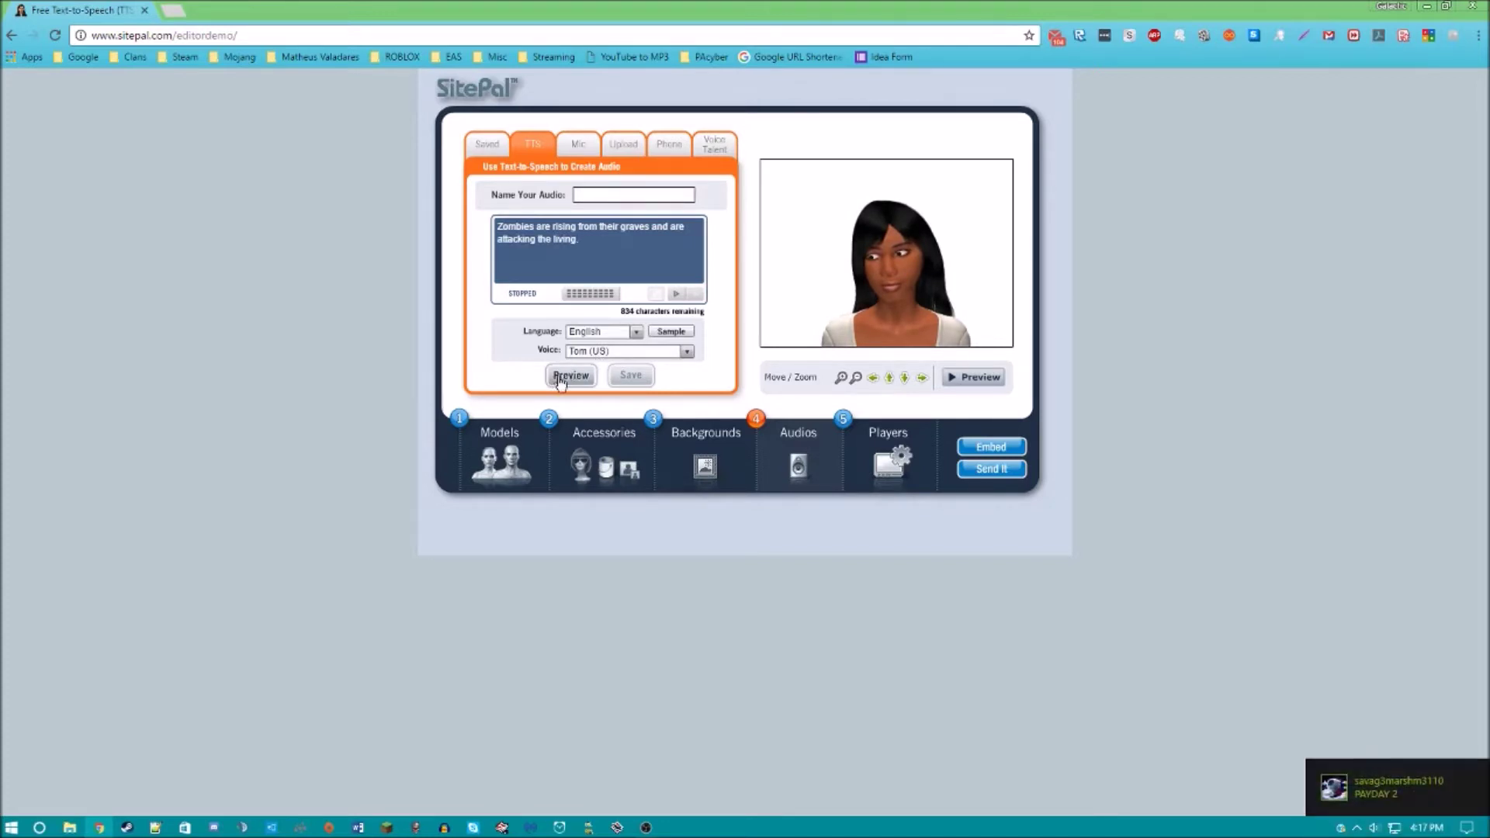
click(560, 378)
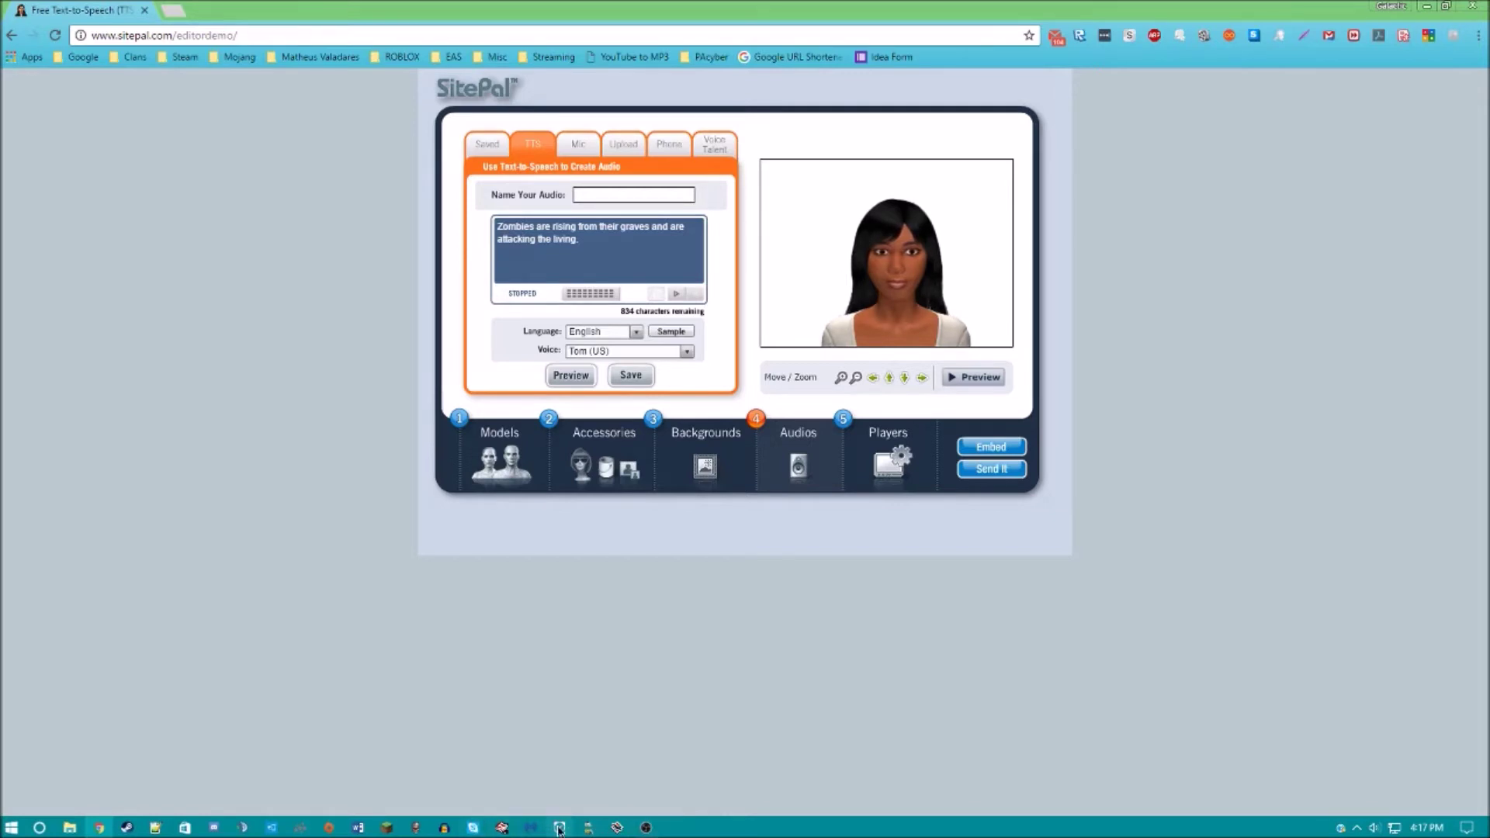
Switch to Audacity, dismiss the welcome message and start recording a new audio track
click(443, 827)
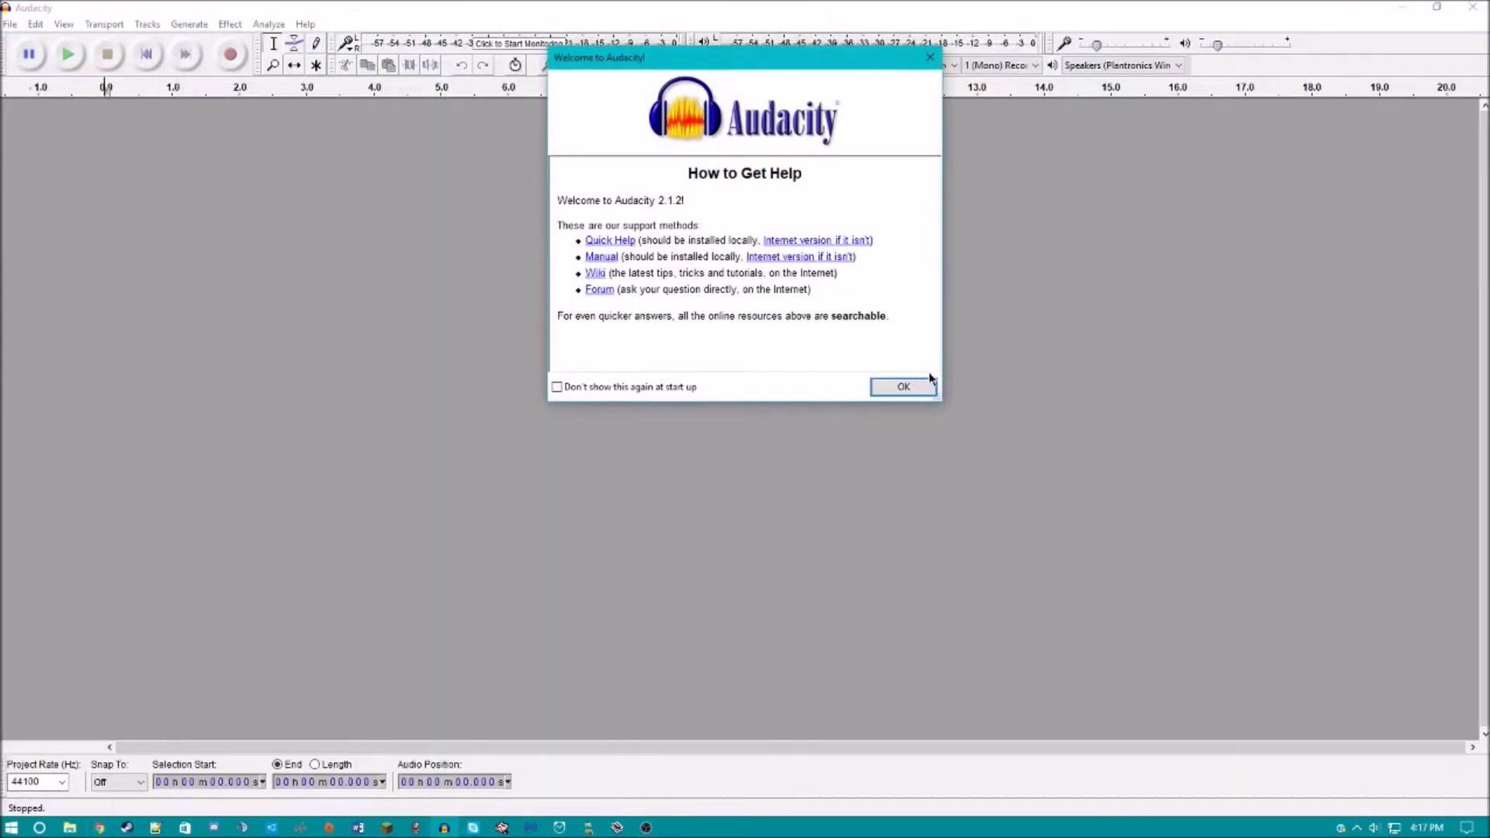
click(910, 386)
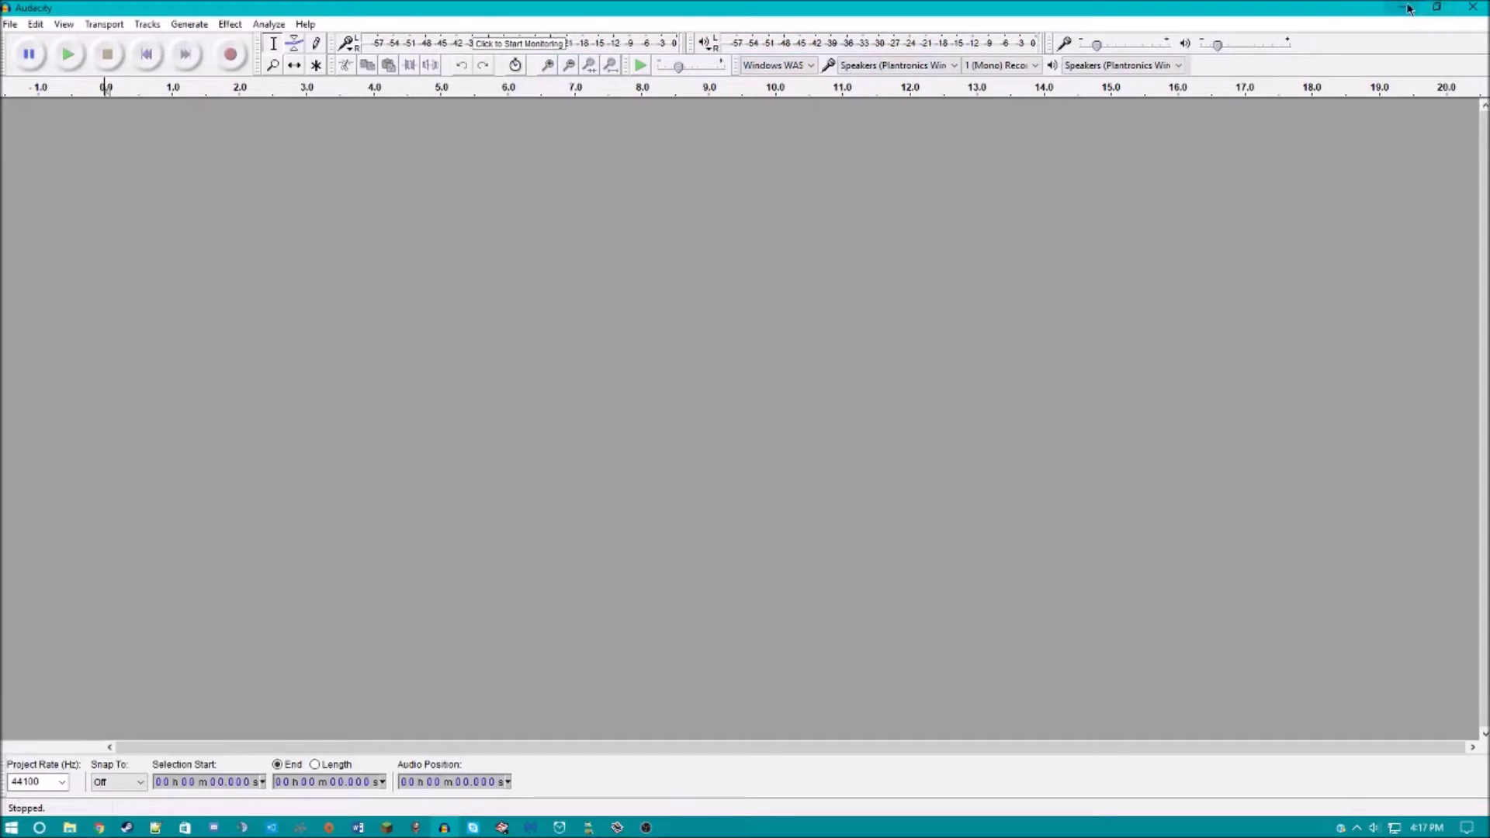
click(232, 55)
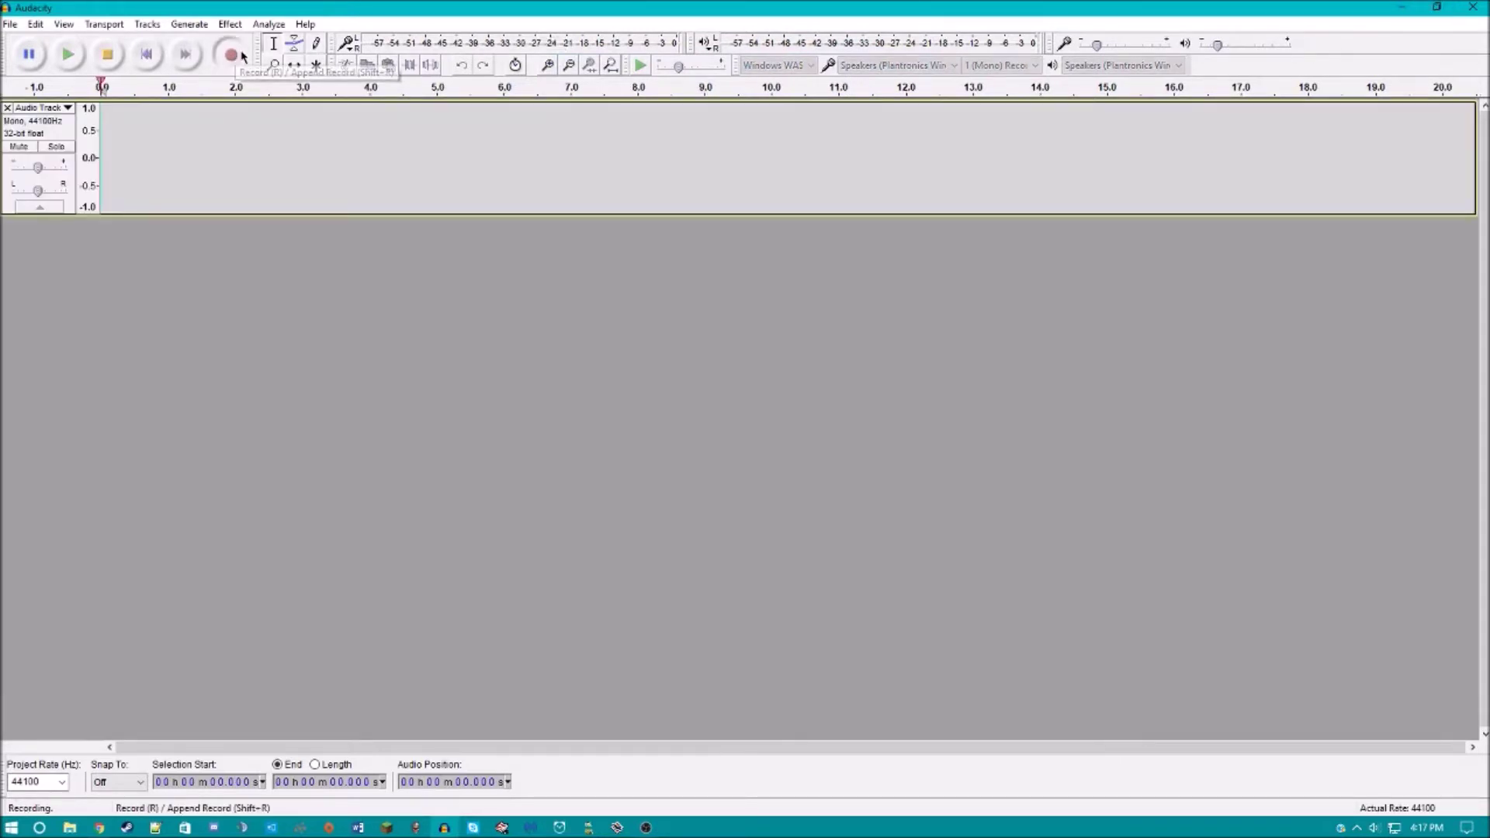
Play the SitePal speech preview in the browser, return to Audacity and stop the recording
click(1403, 7)
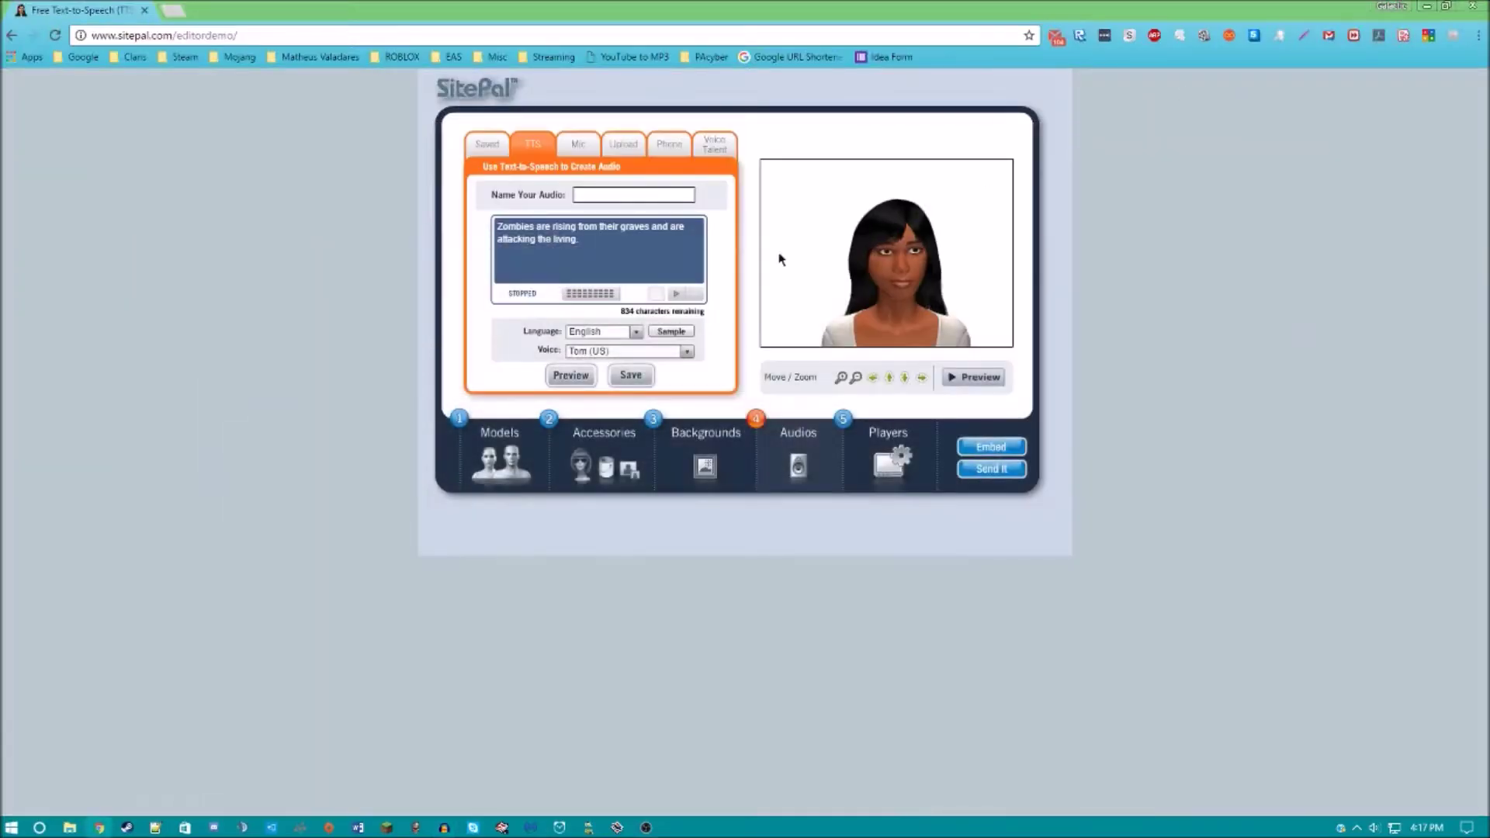
click(578, 375)
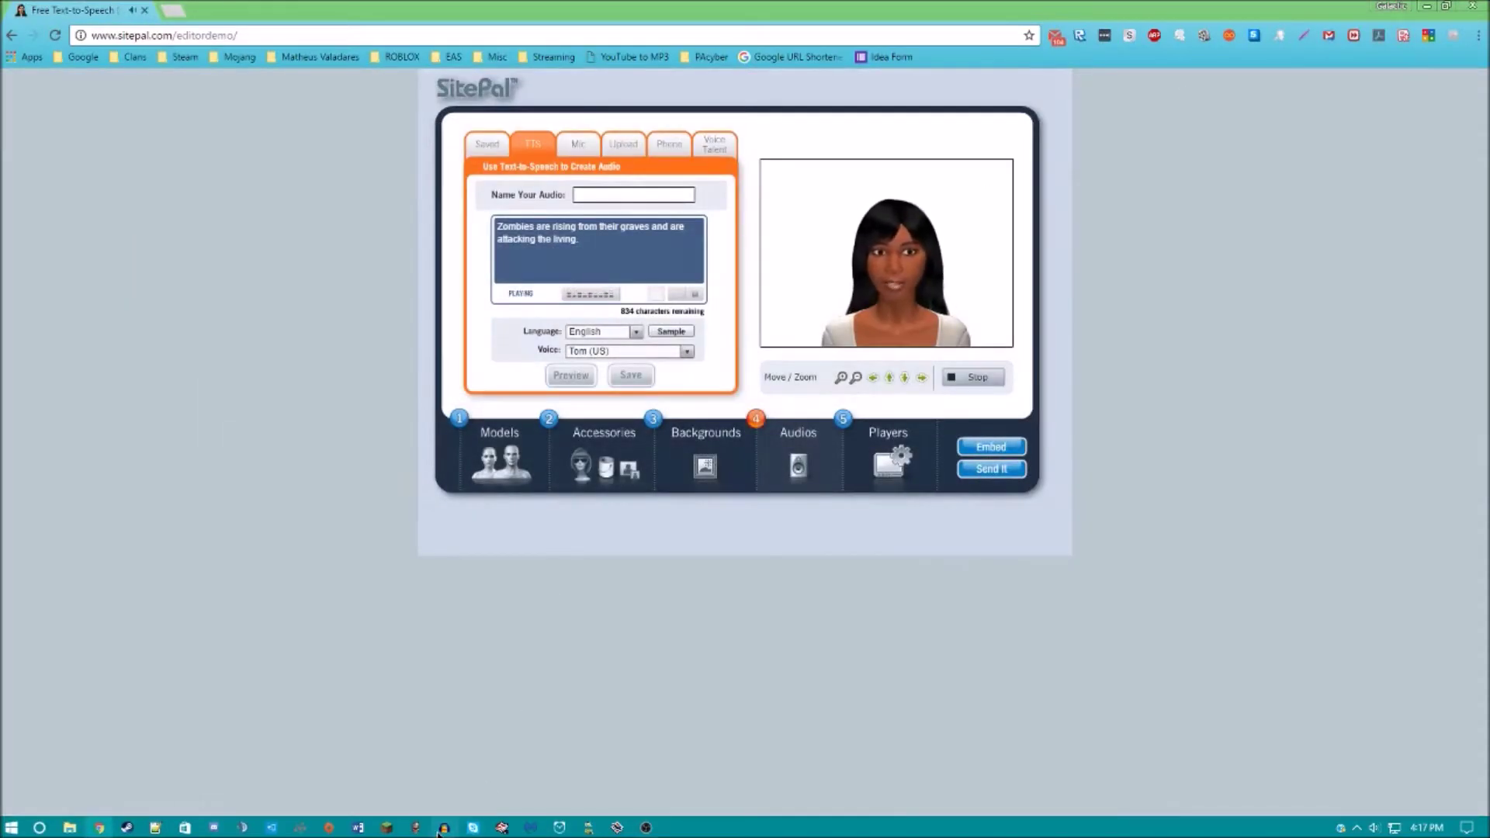
click(443, 828)
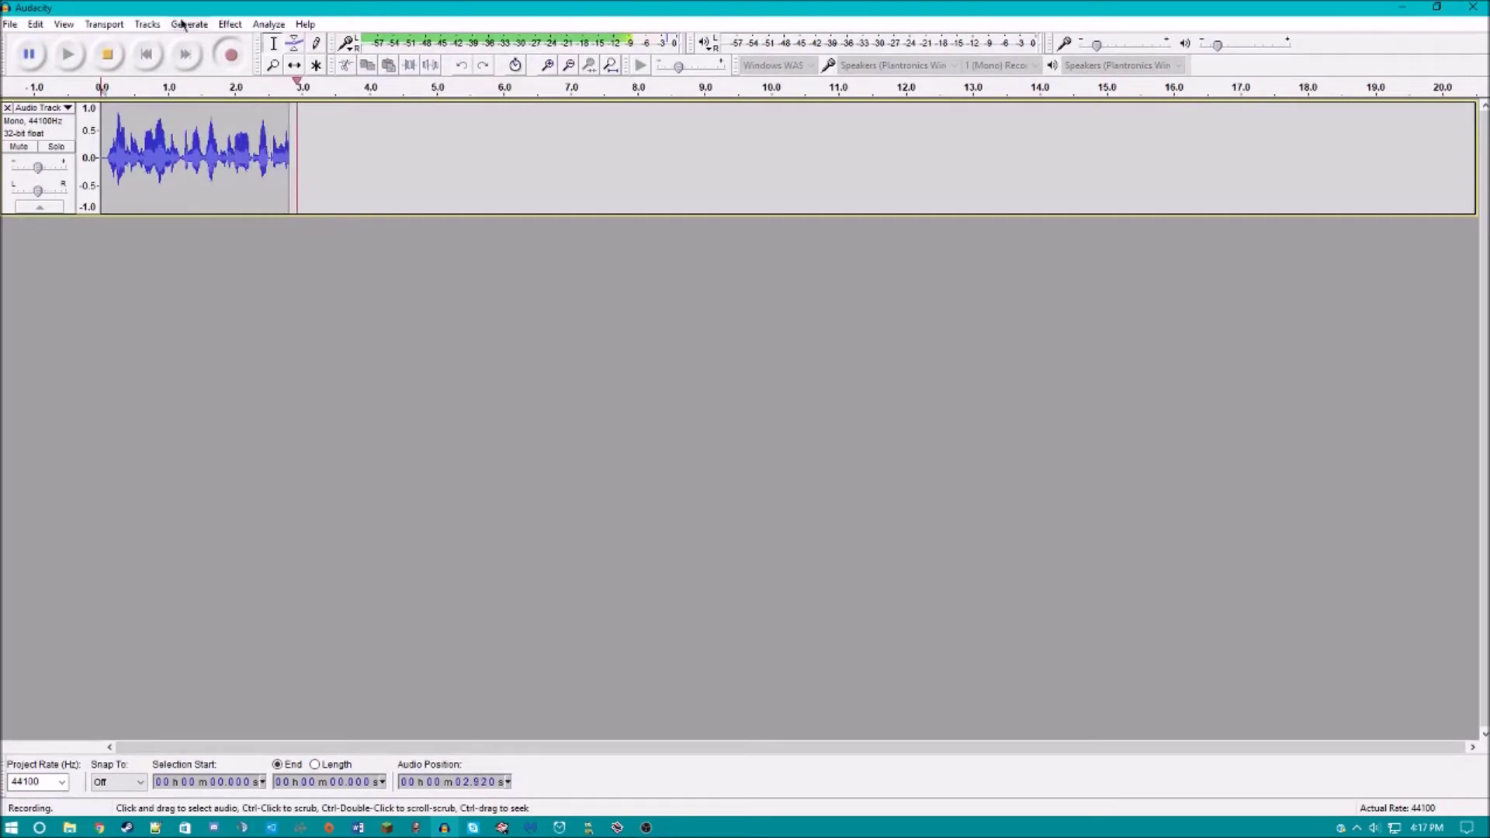
click(114, 56)
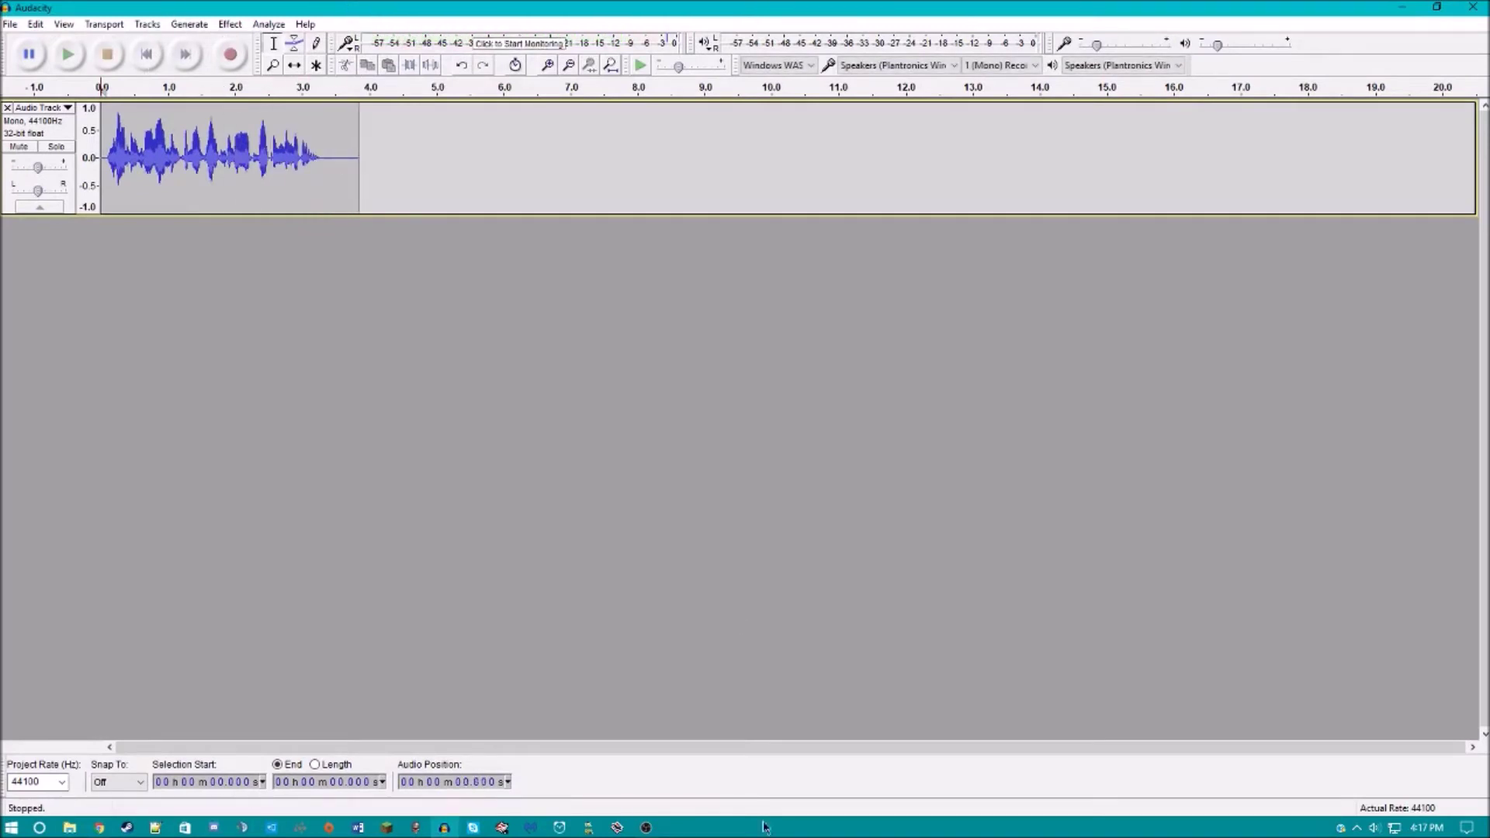
Export the recorded speech as an MP3 file named eee in the Audio folder, leaving the metadata empty
click(9, 24)
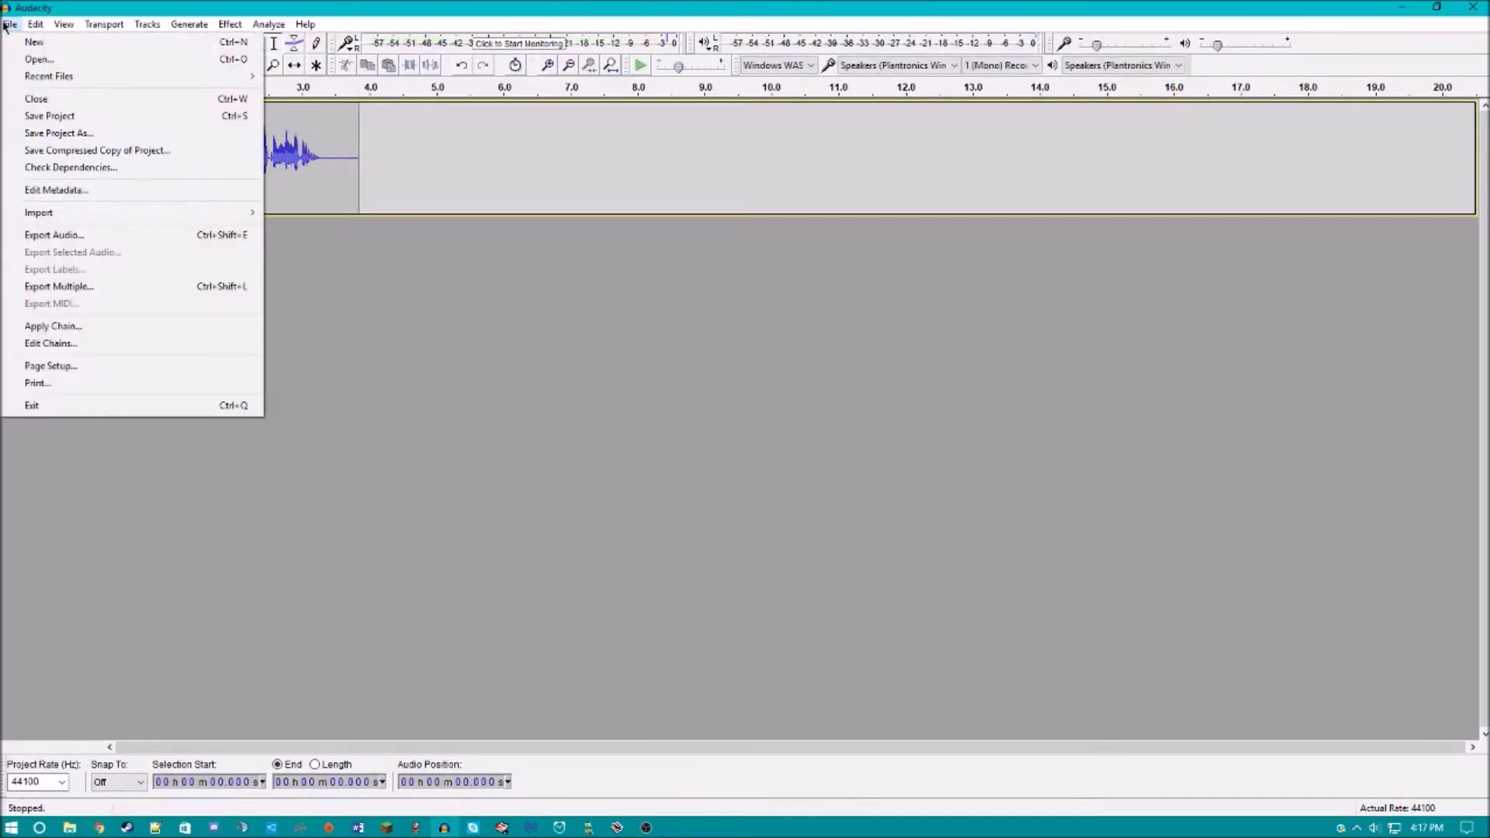
click(59, 234)
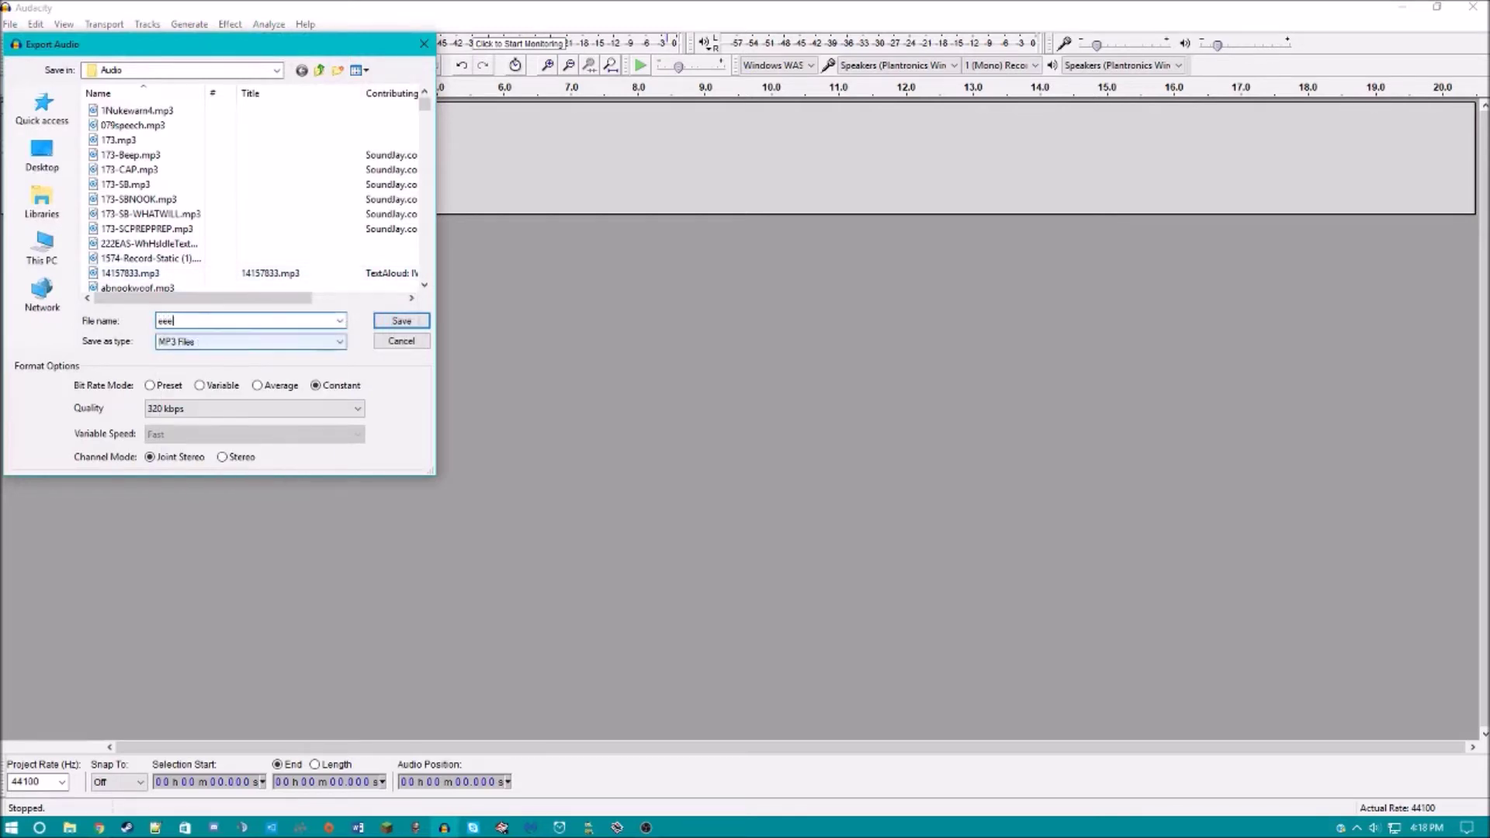
click(401, 320)
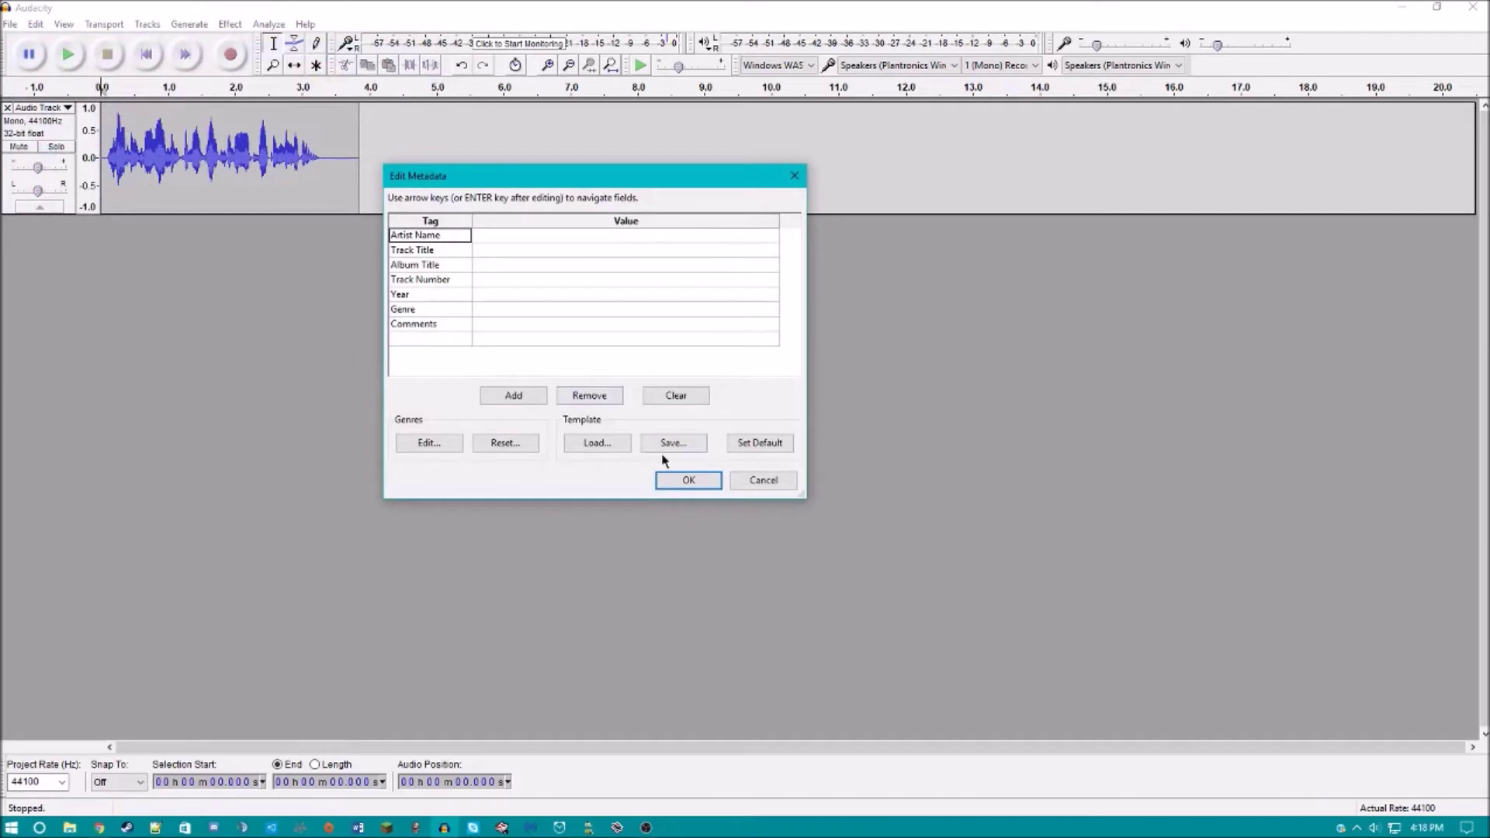
click(685, 480)
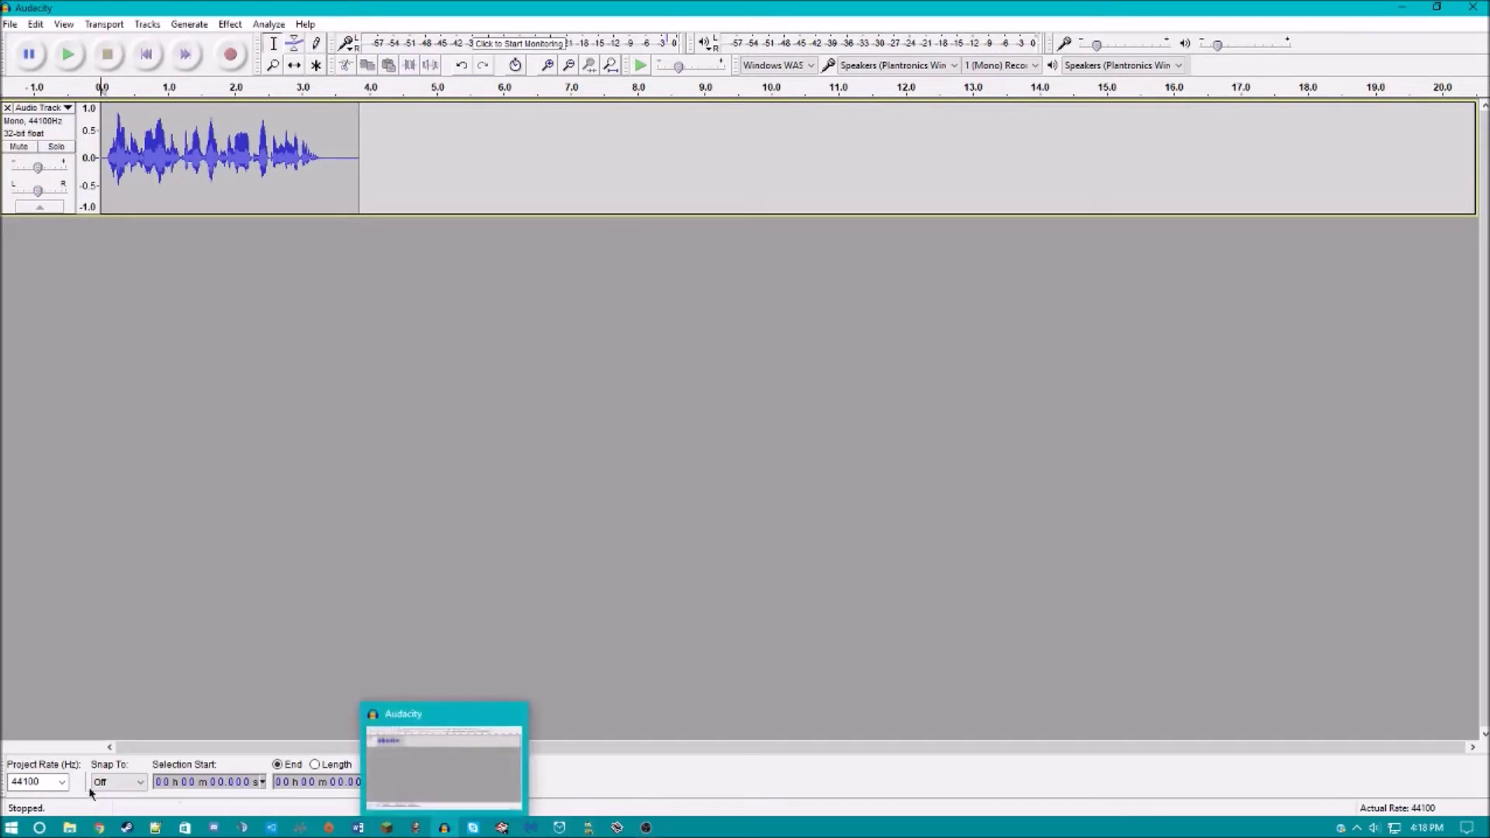
Search Windows for Movie Maker and launch it
click(40, 827)
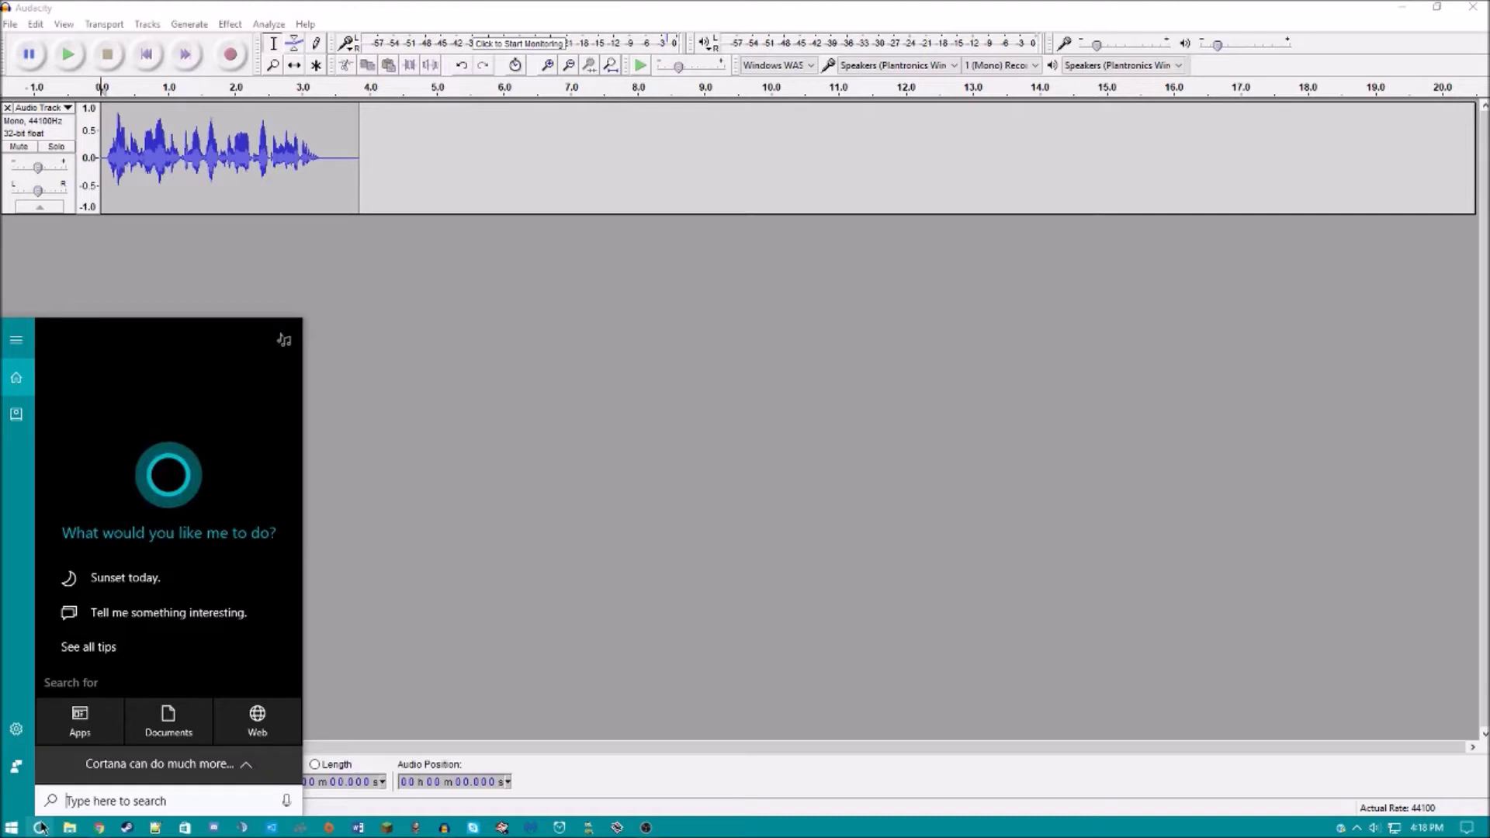
text(movie kake)
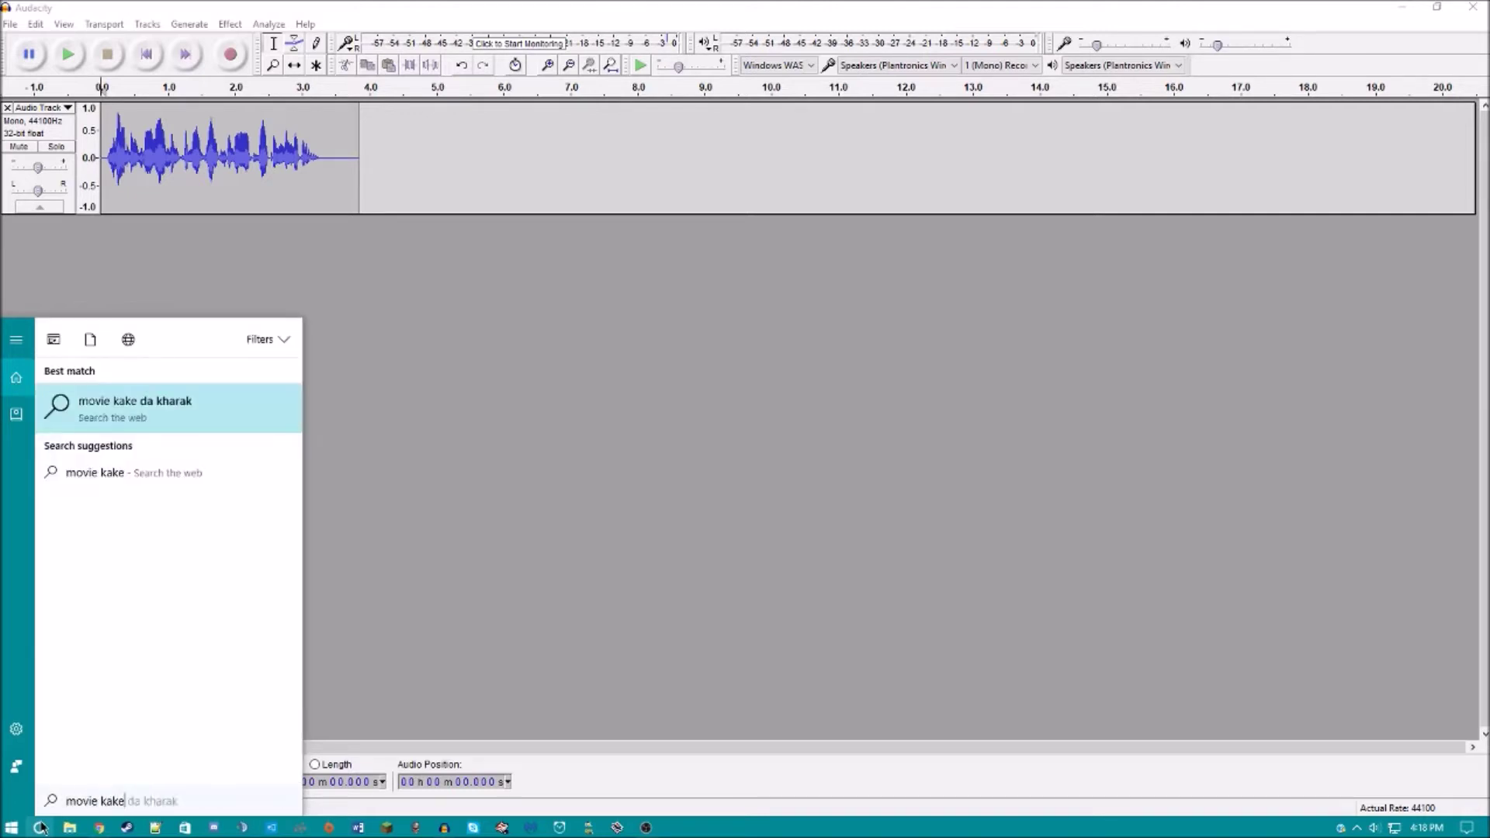
key(BackSpace)
key(BackSpace)
key(BackSpace)
key(BackSpace)
text(mak)
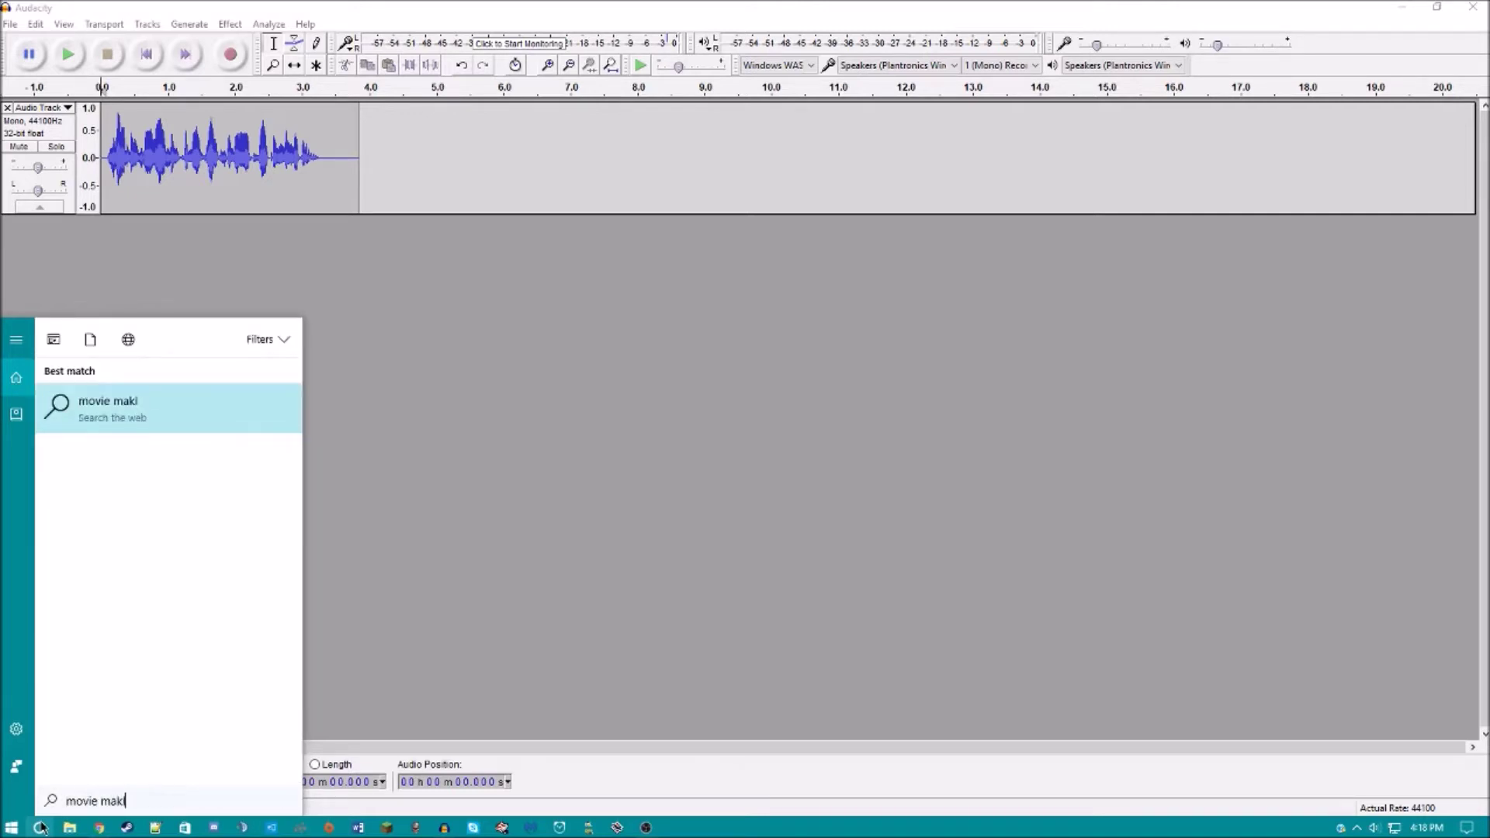
key(Return)
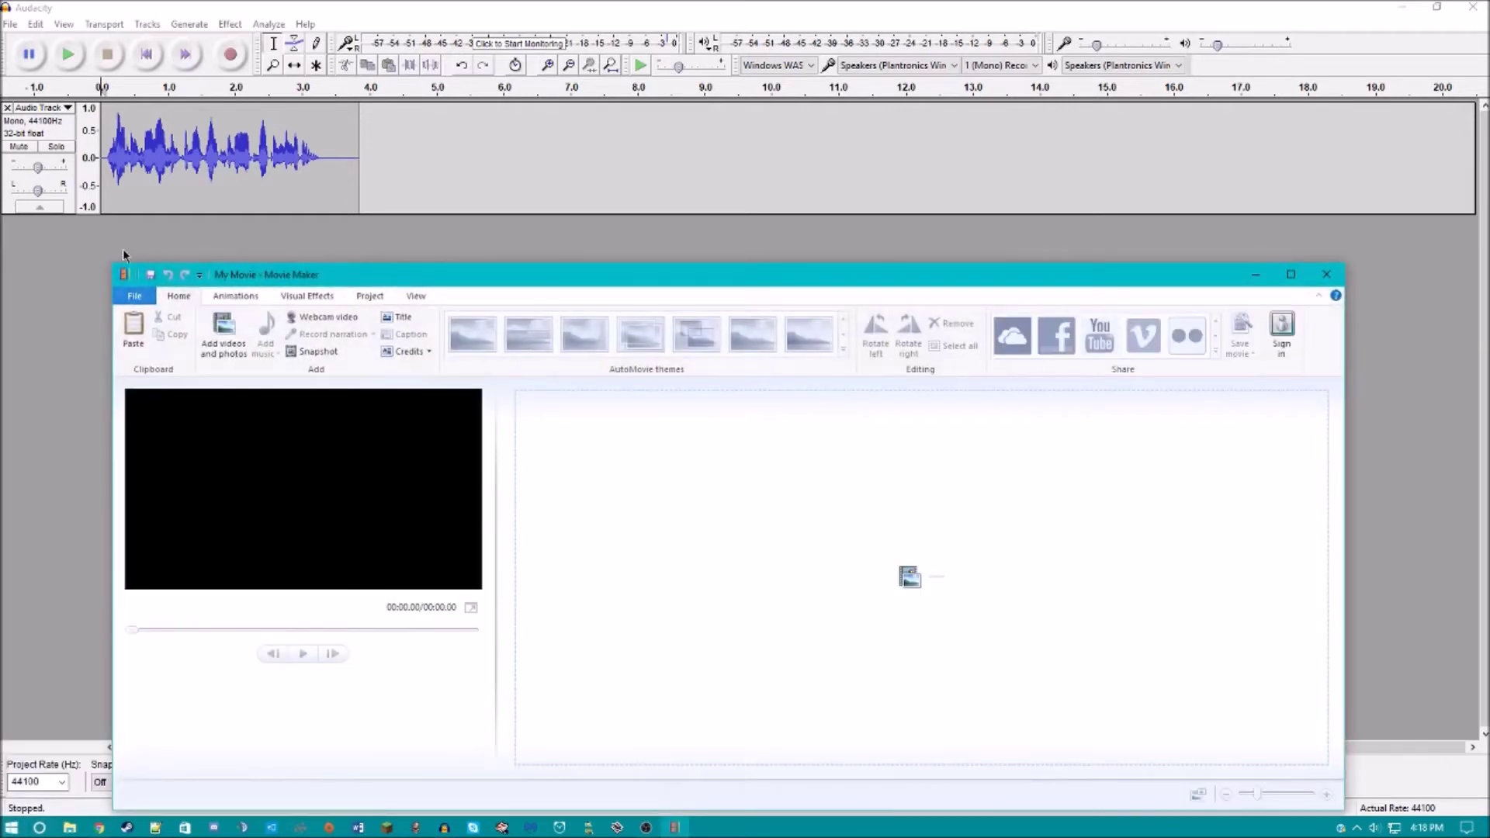
click(662, 443)
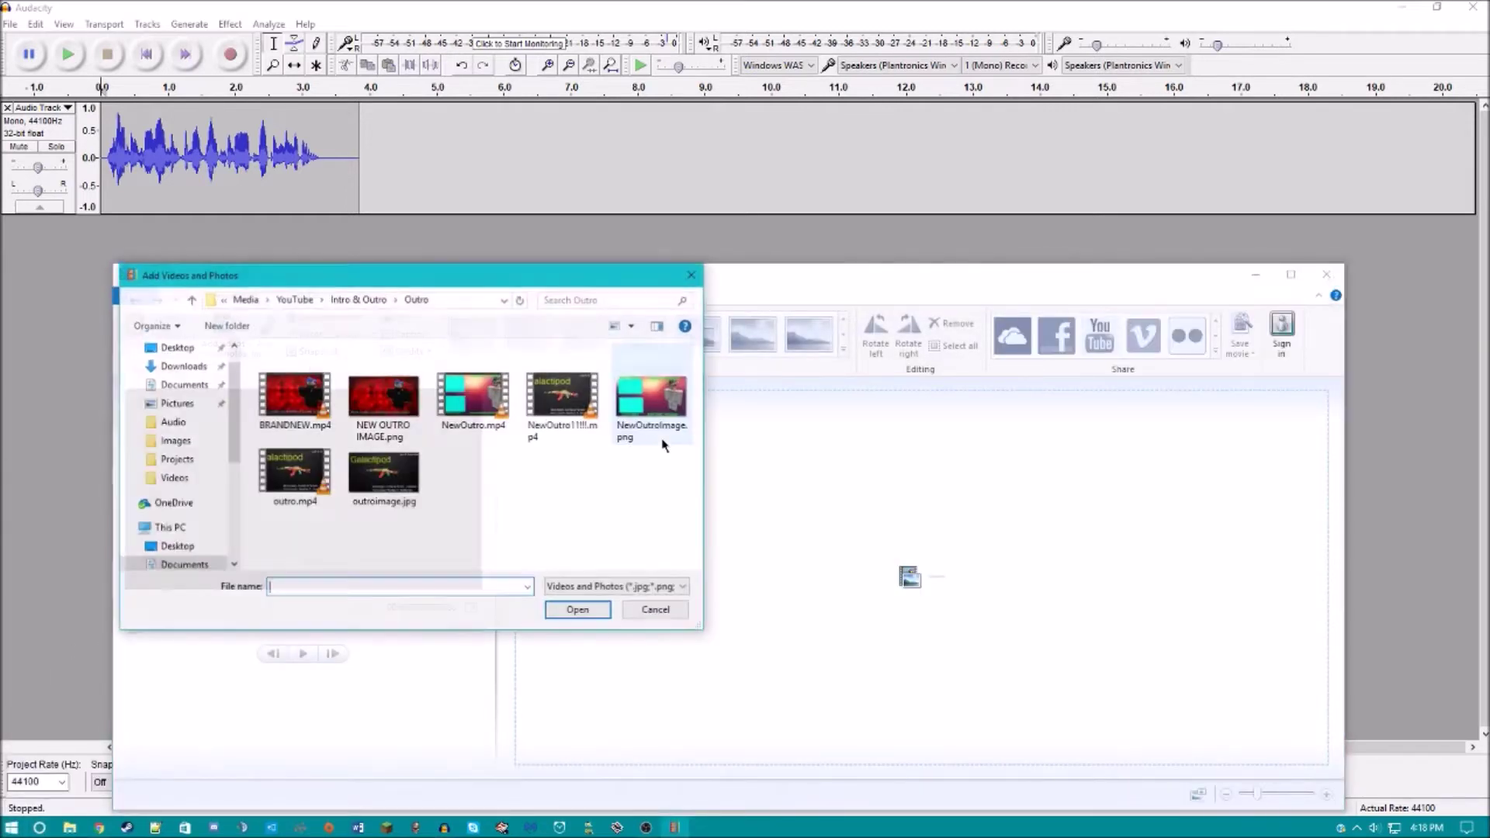
click(657, 612)
click(783, 237)
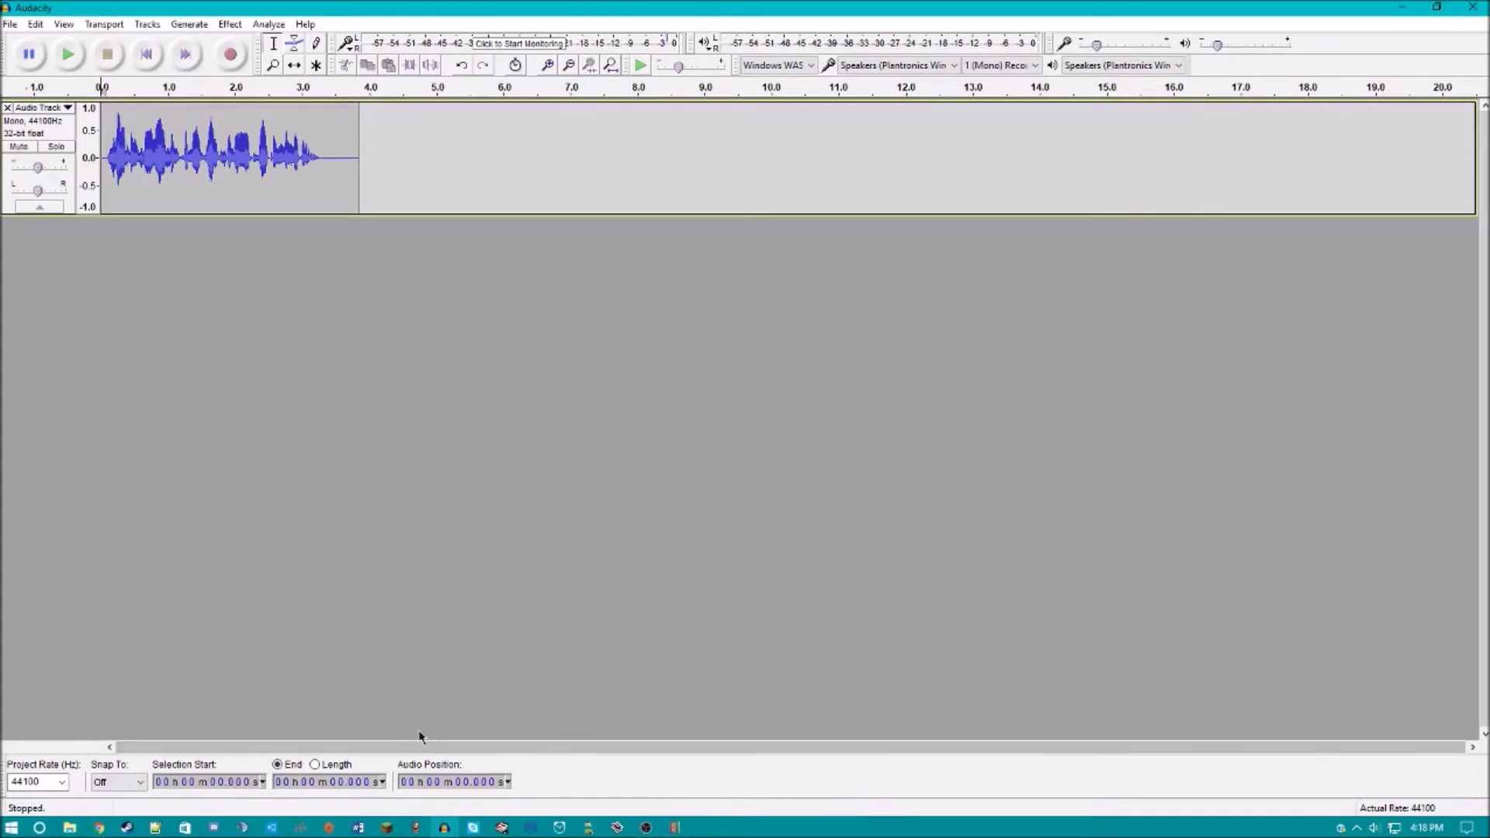
Switch back to Google Chrome, search Google for "eas creator 3.0" in a new browser tab and look through the results
click(1402, 7)
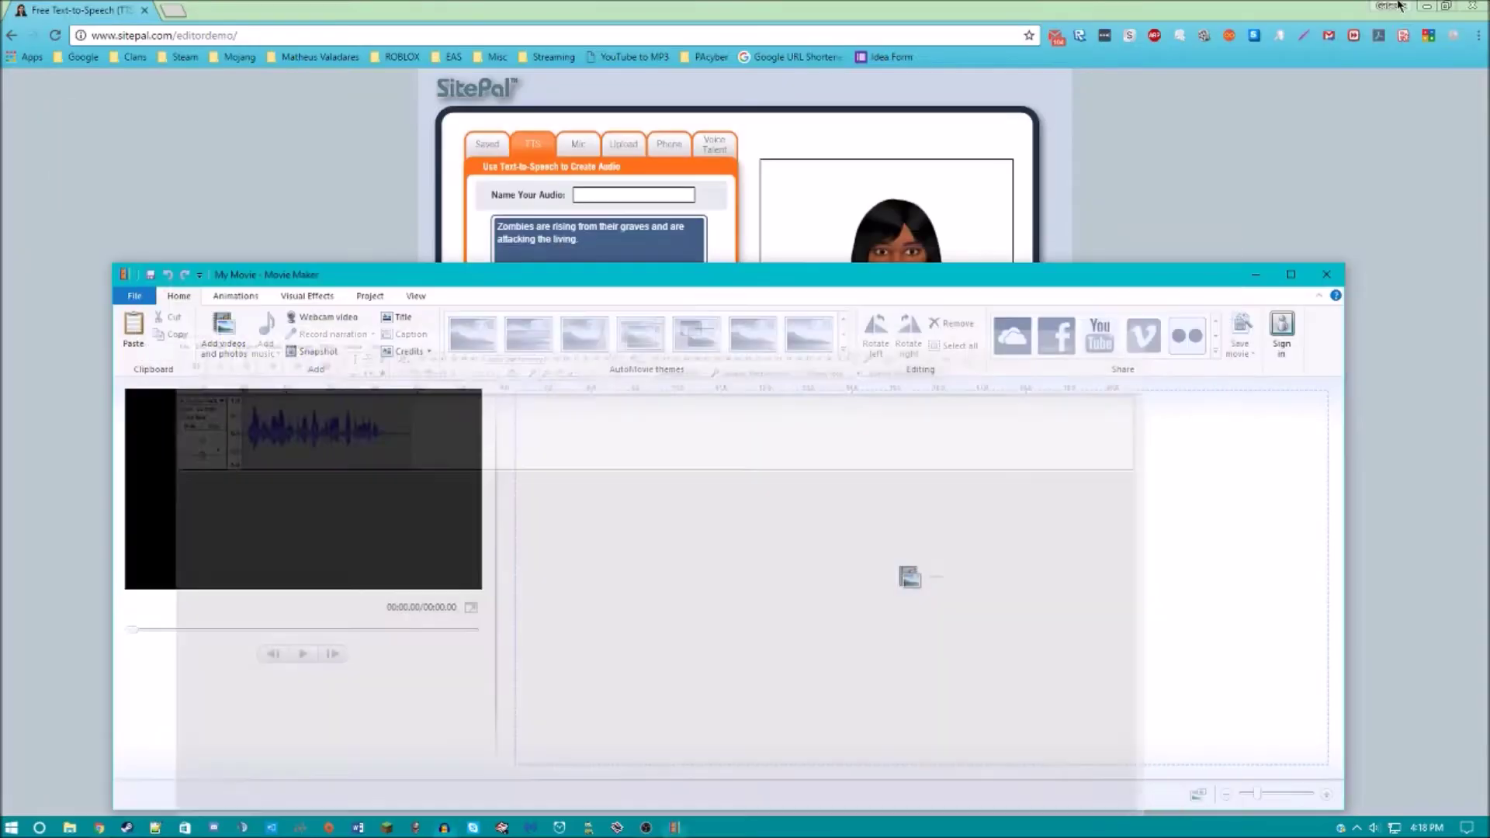
click(170, 8)
text(eas)
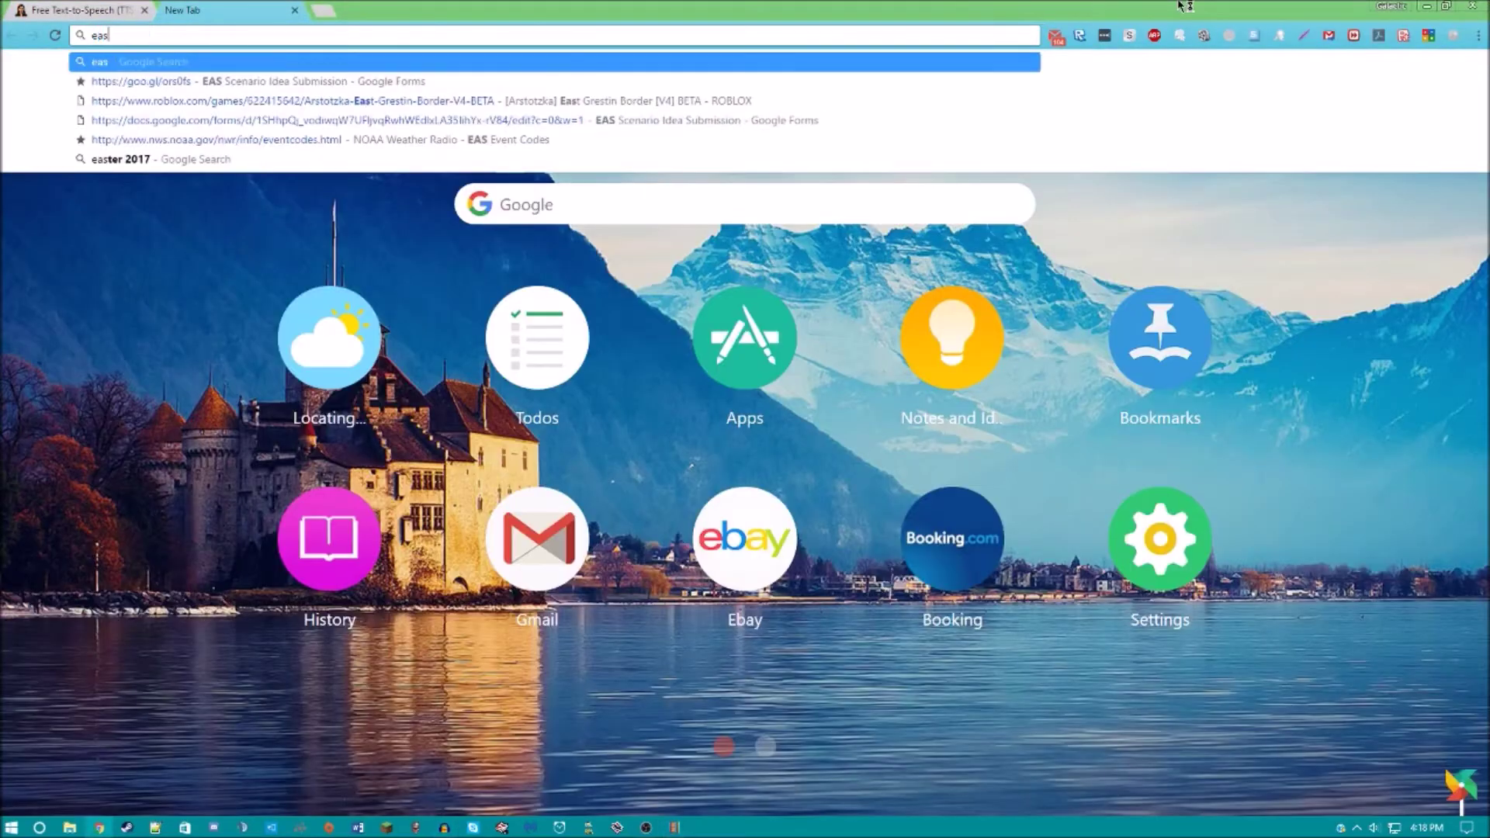
text( creator 3.0)
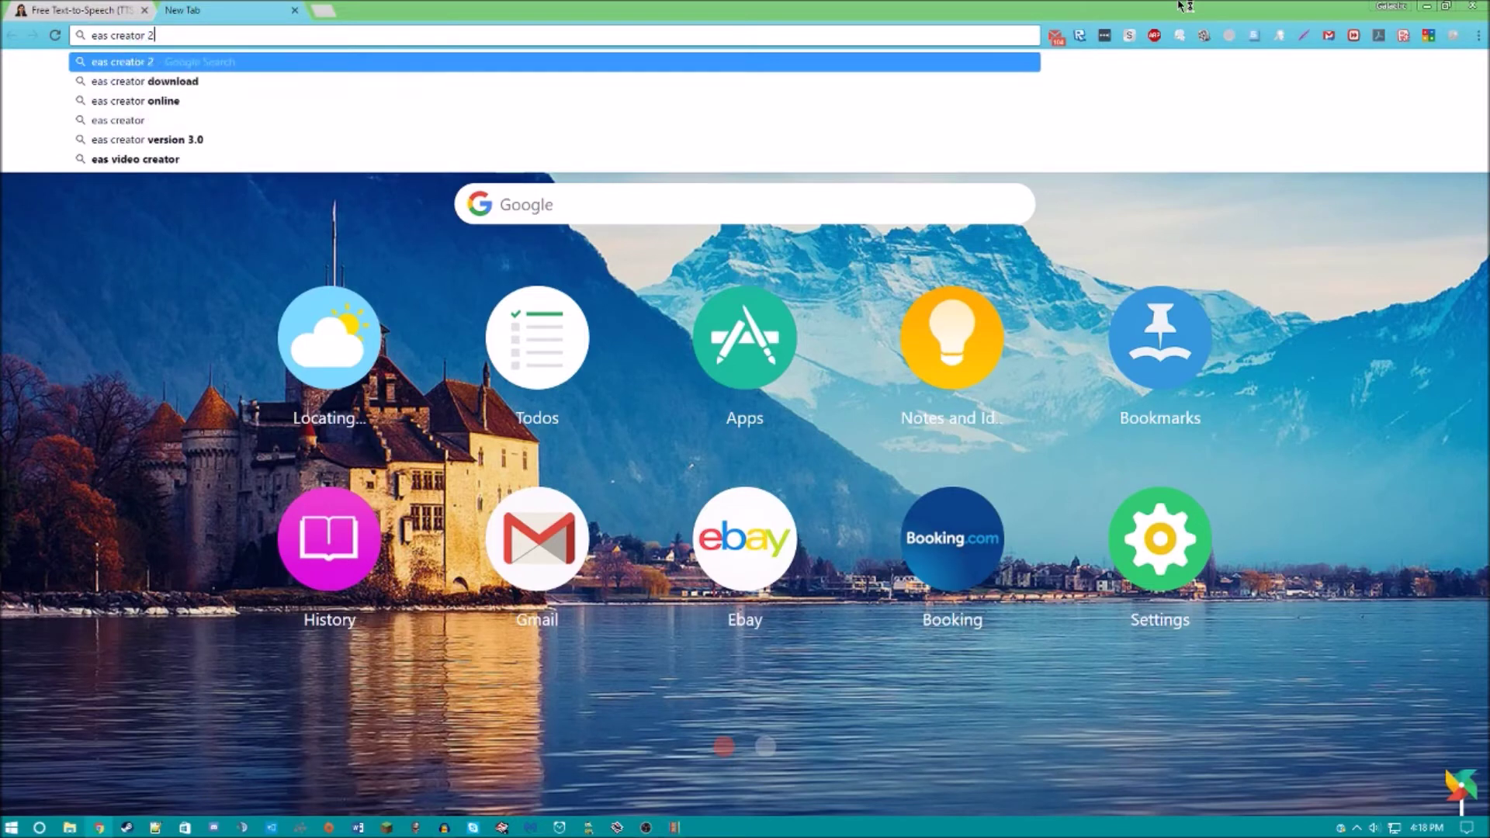
key(Return)
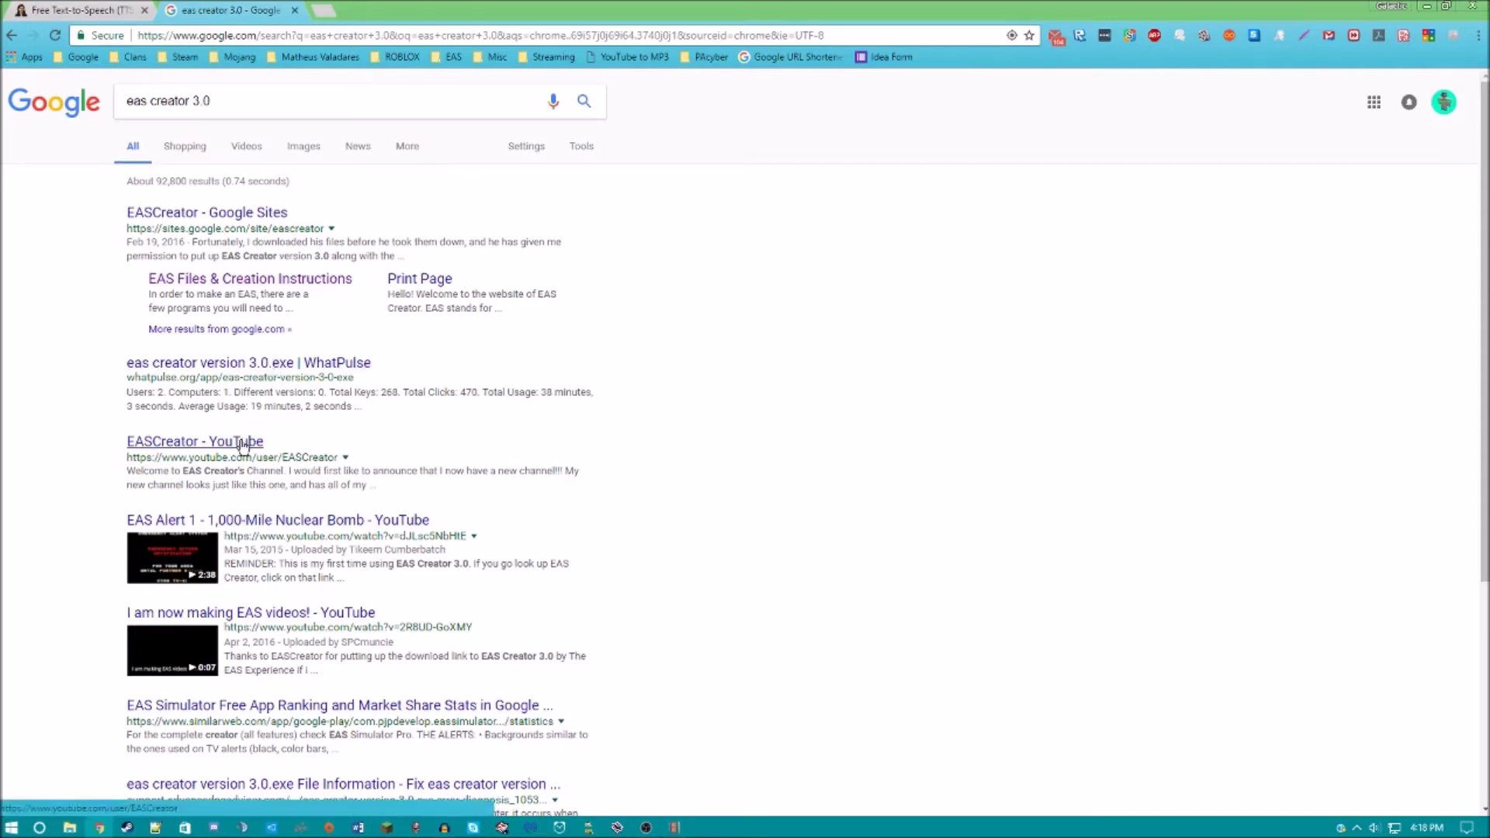
scroll(293, 449, down, 4)
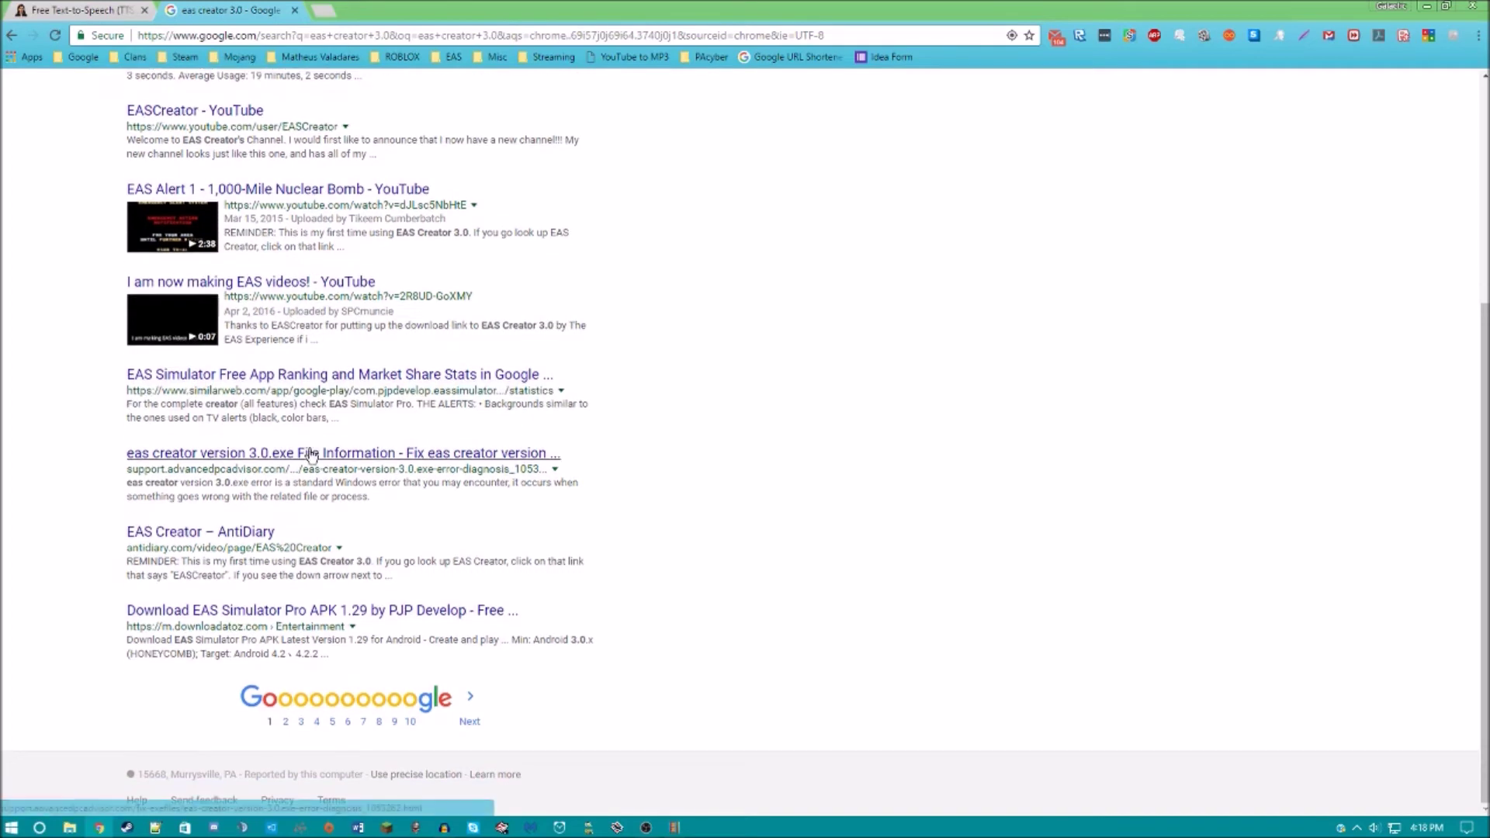
Open the EAS Files & Creation Instructions page of the EASCreator site from the search results and point out its web address
scroll(295, 435, up, 4)
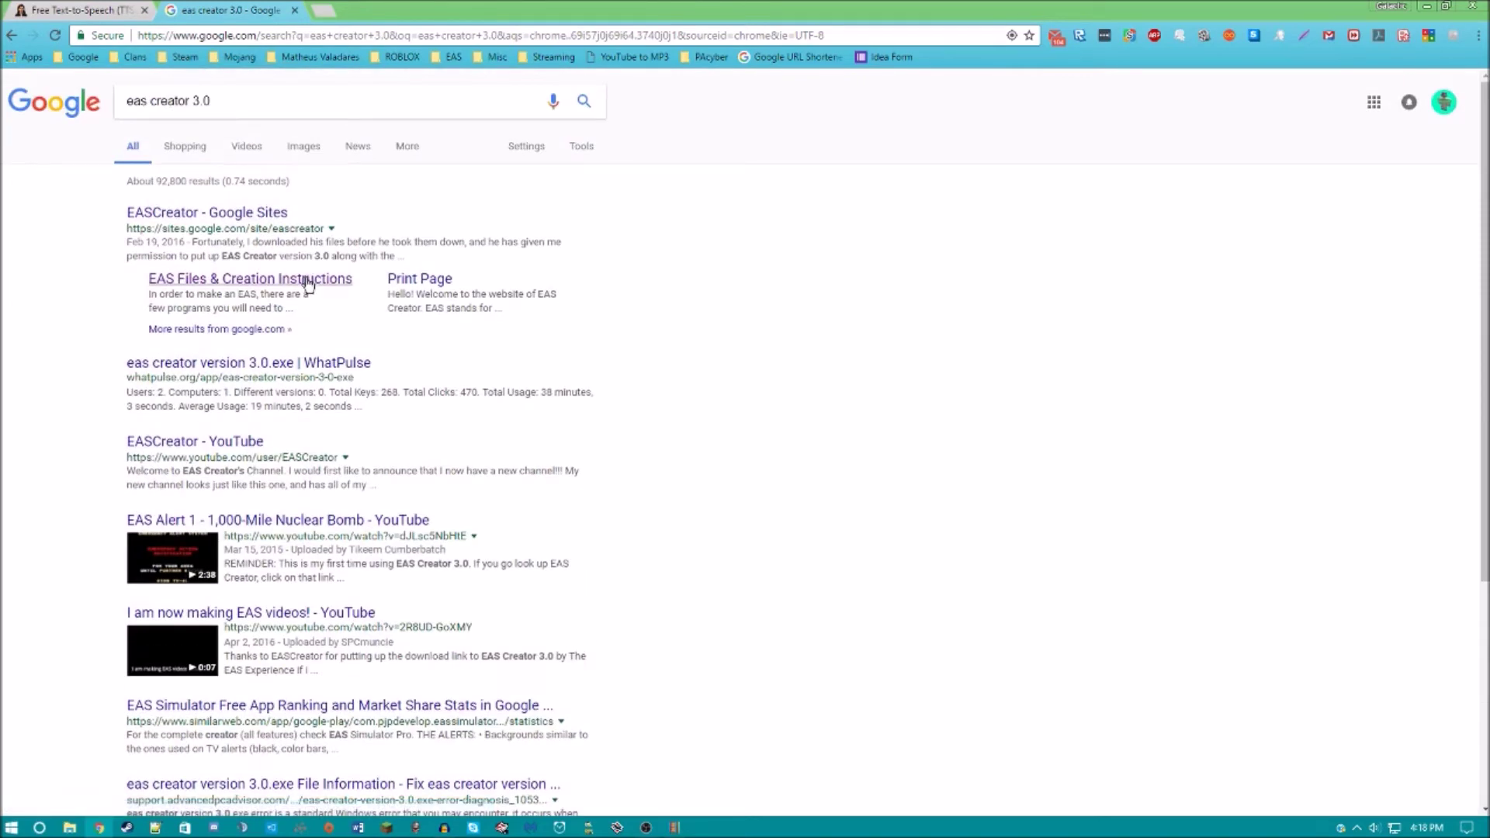
click(310, 281)
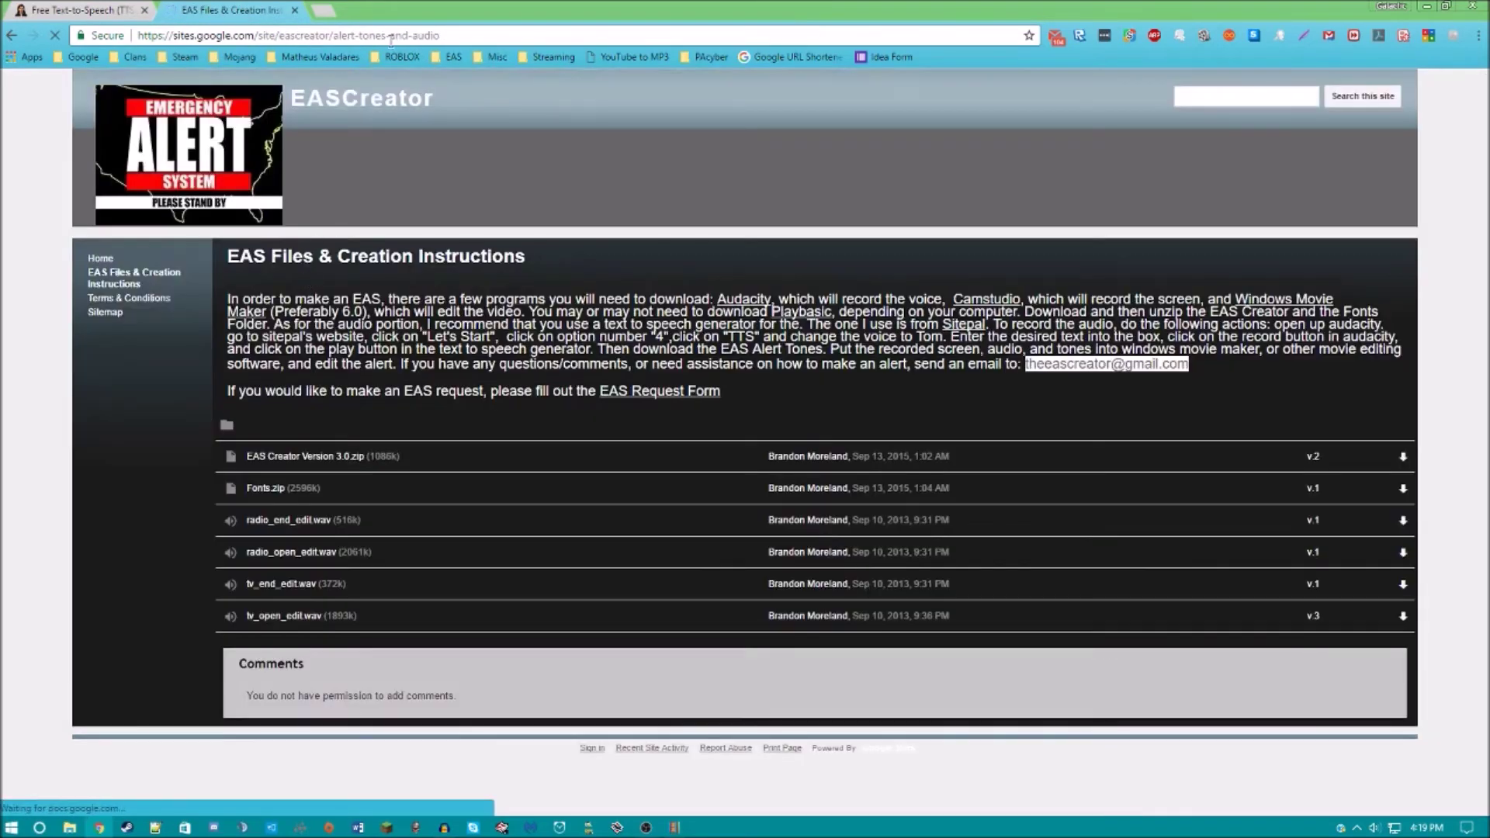
drag(138, 37, 466, 35)
click(497, 33)
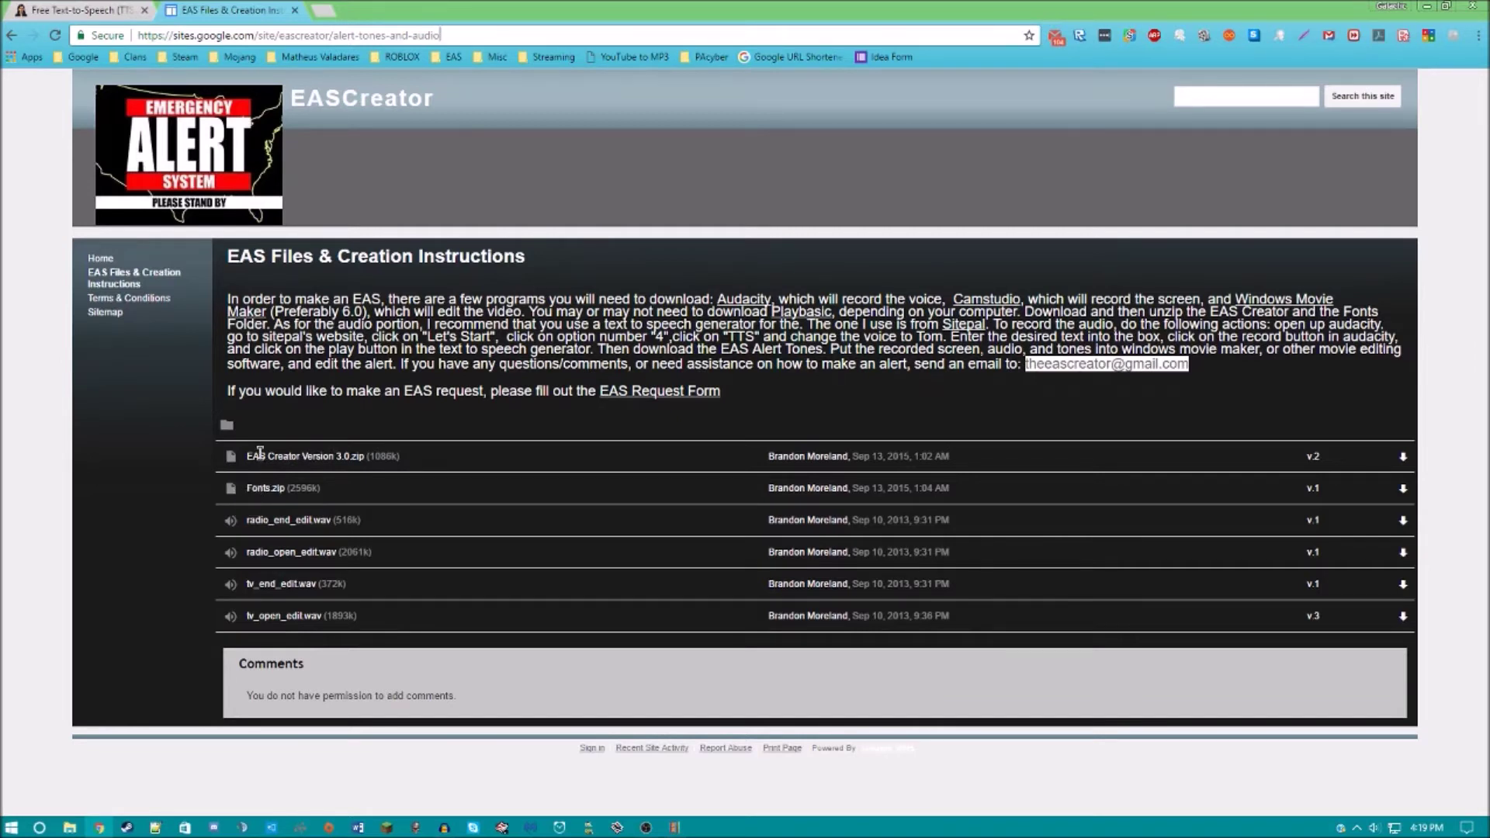
Examine the EAS Creator Version 3.0.zip and Fonts.zip entries in the page's file list
drag(250, 456, 411, 444)
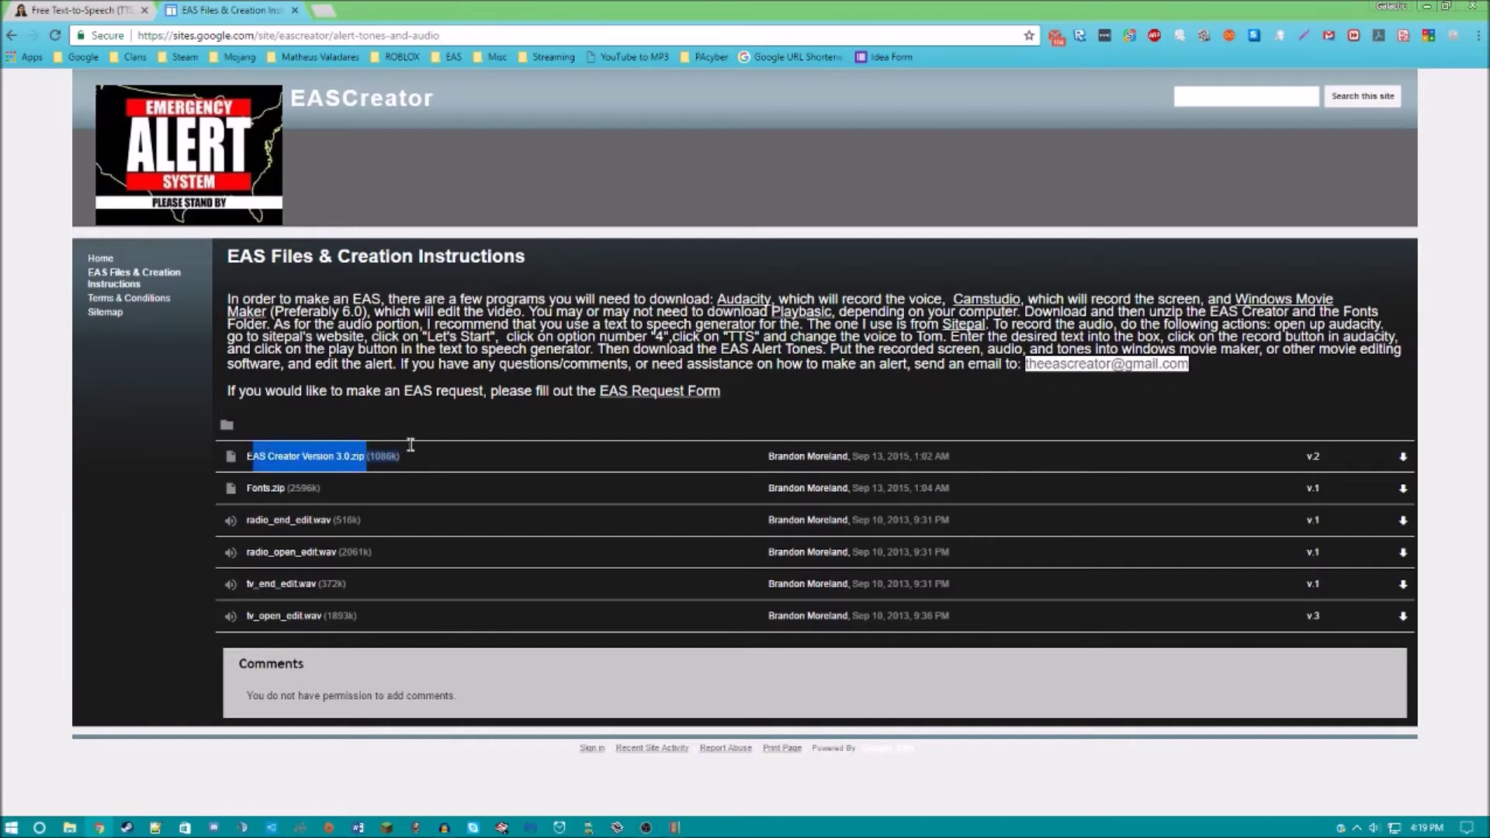
click(357, 458)
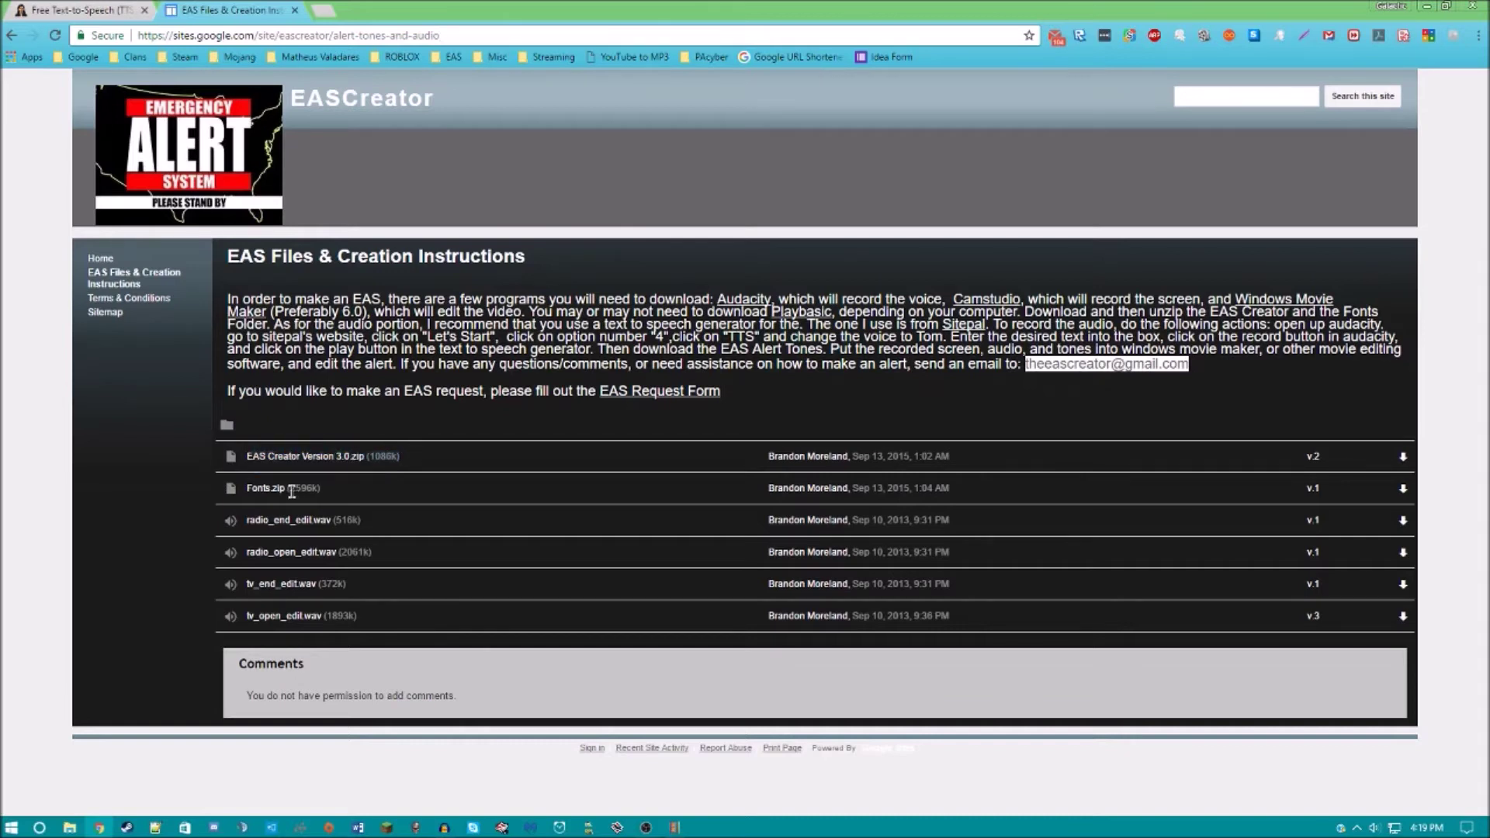
drag(247, 487, 320, 490)
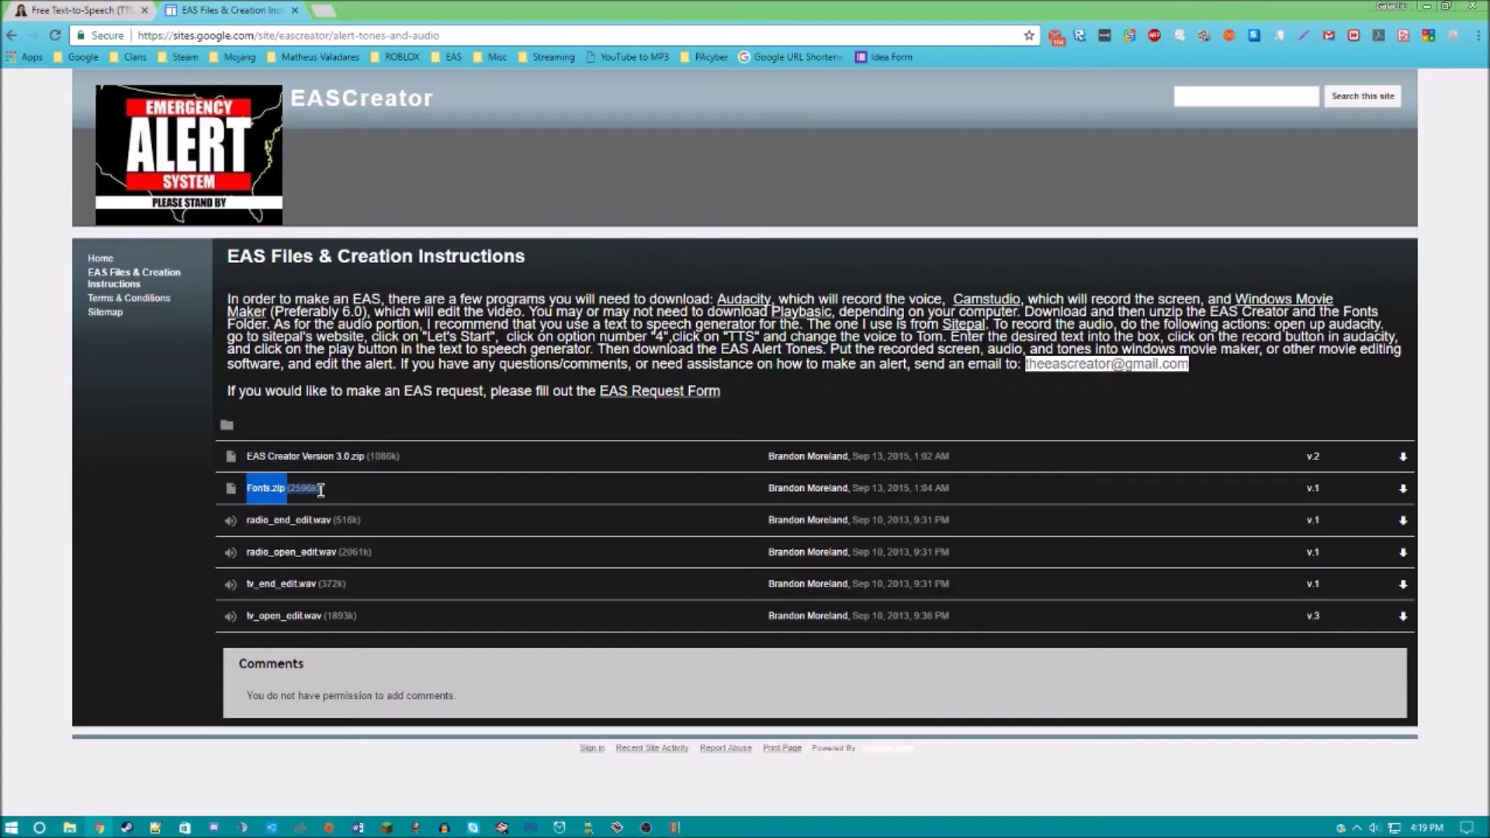
click(328, 495)
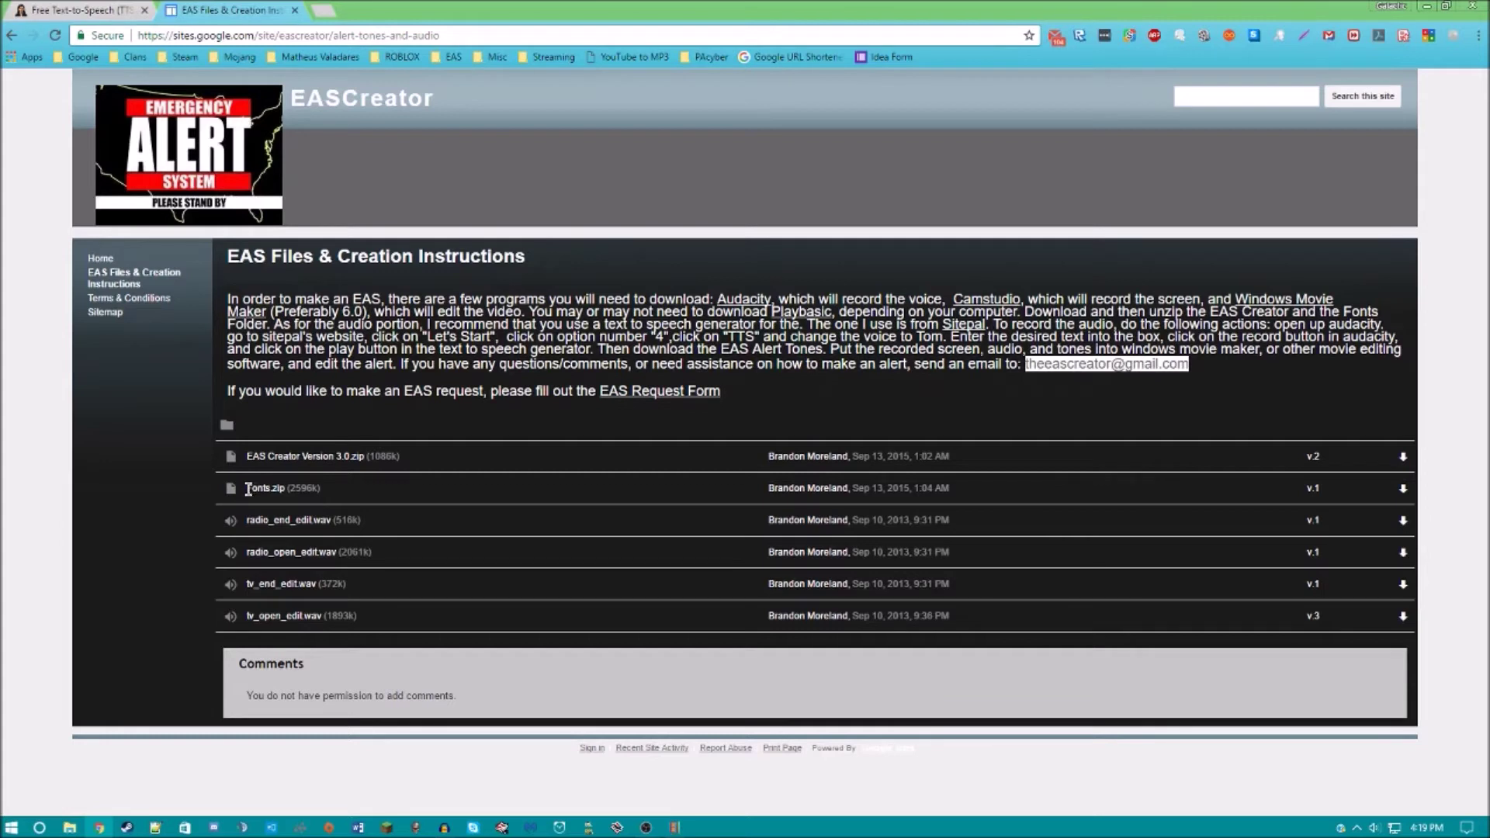
drag(250, 489, 293, 491)
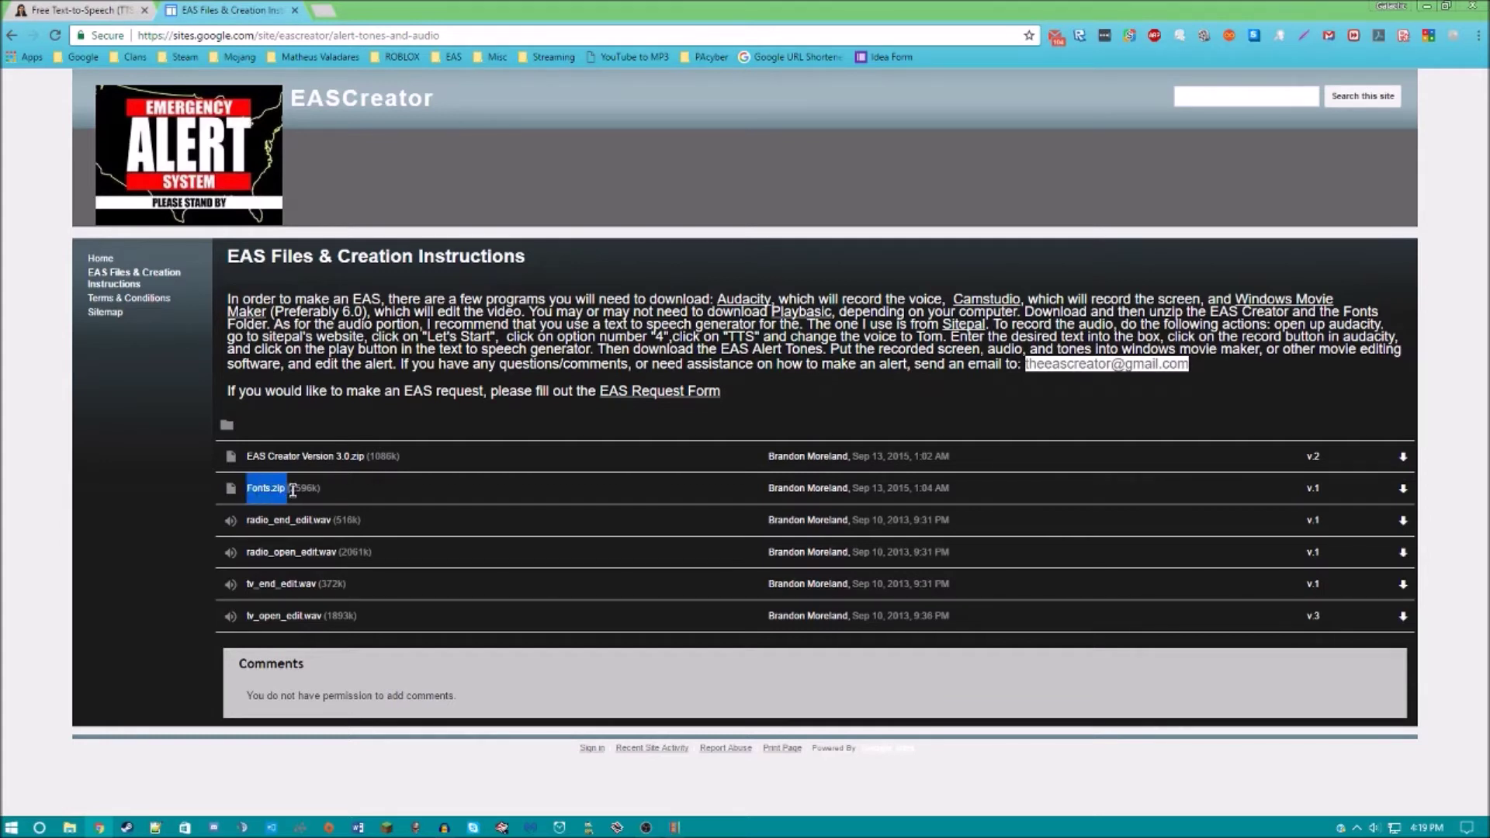
click(346, 500)
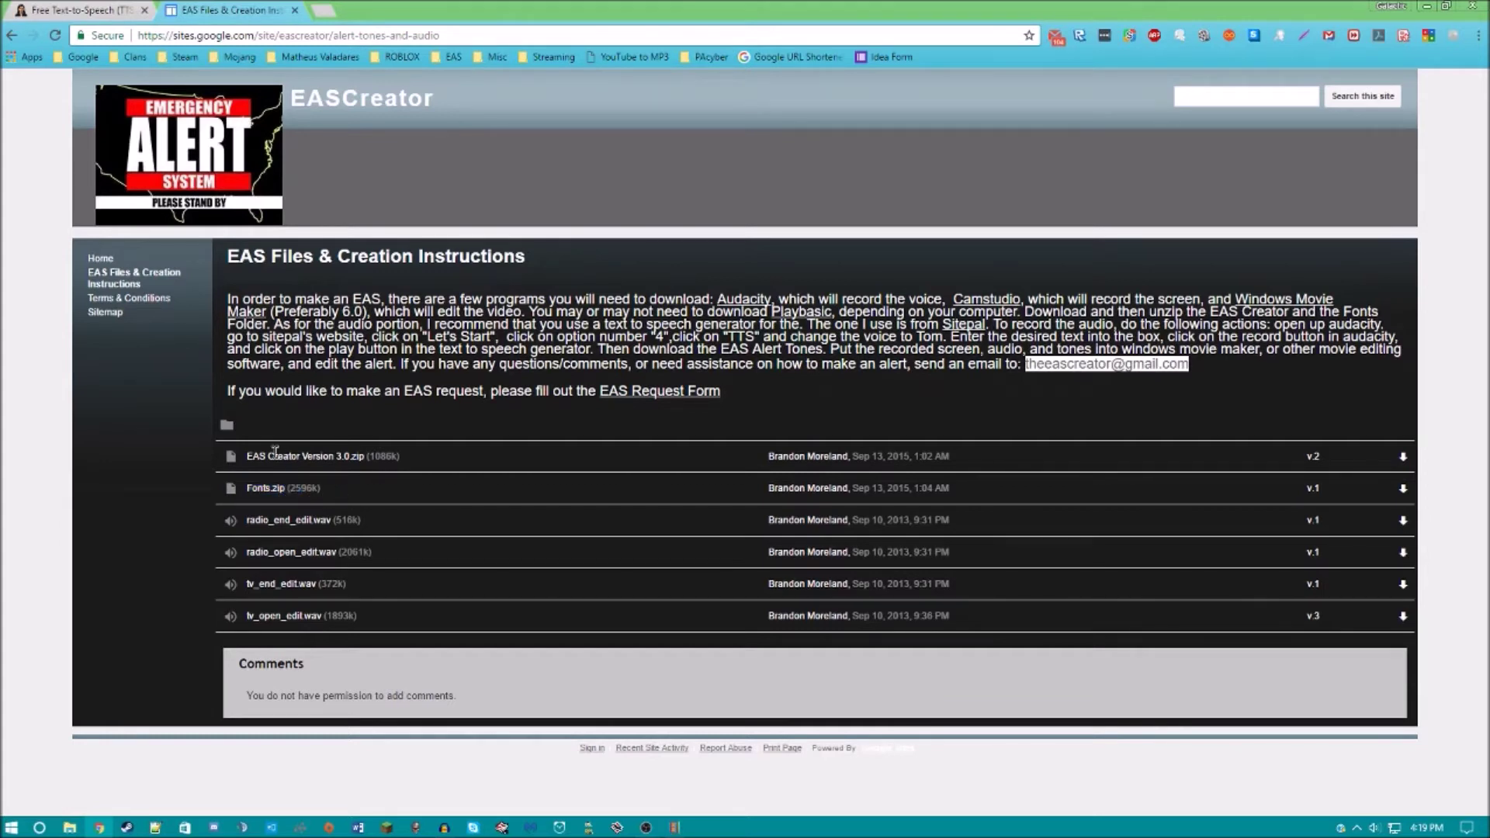
drag(245, 464, 369, 458)
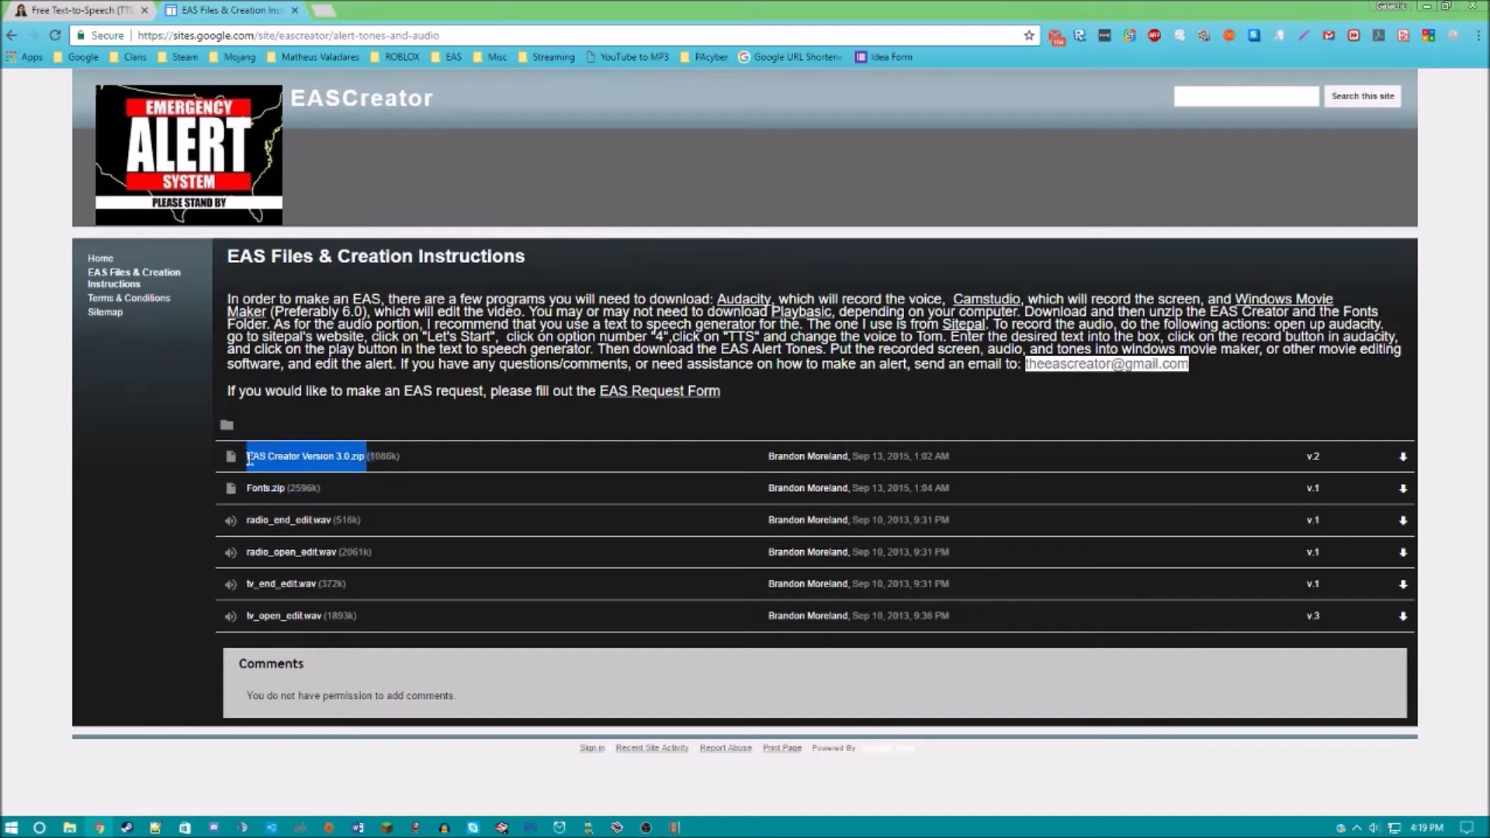
click(281, 497)
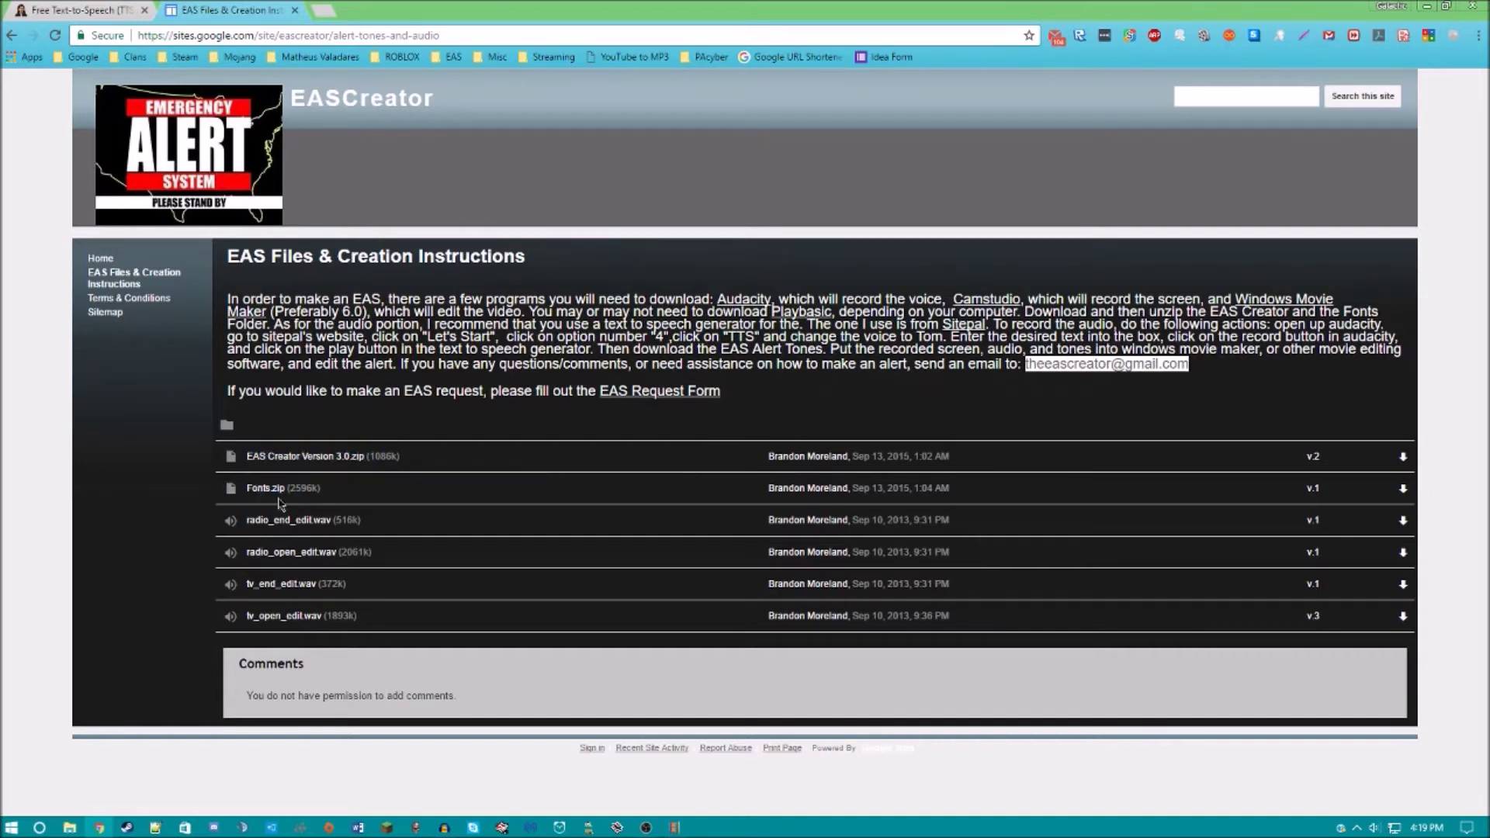
Switch to File Explorer, look through the Audio and Videos folders and go to the EAS folder inside Videos
click(70, 829)
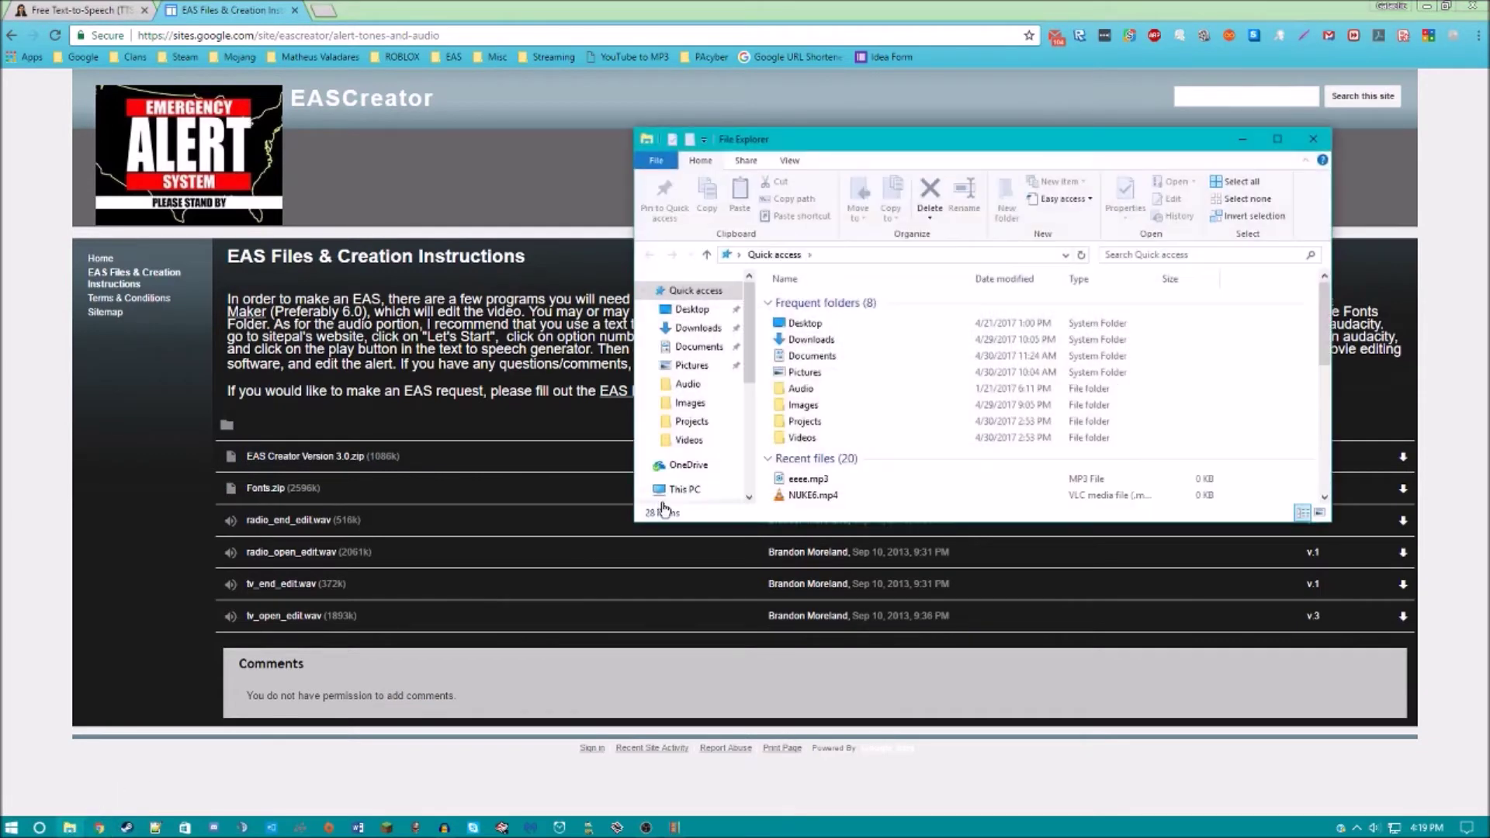
click(703, 348)
click(702, 403)
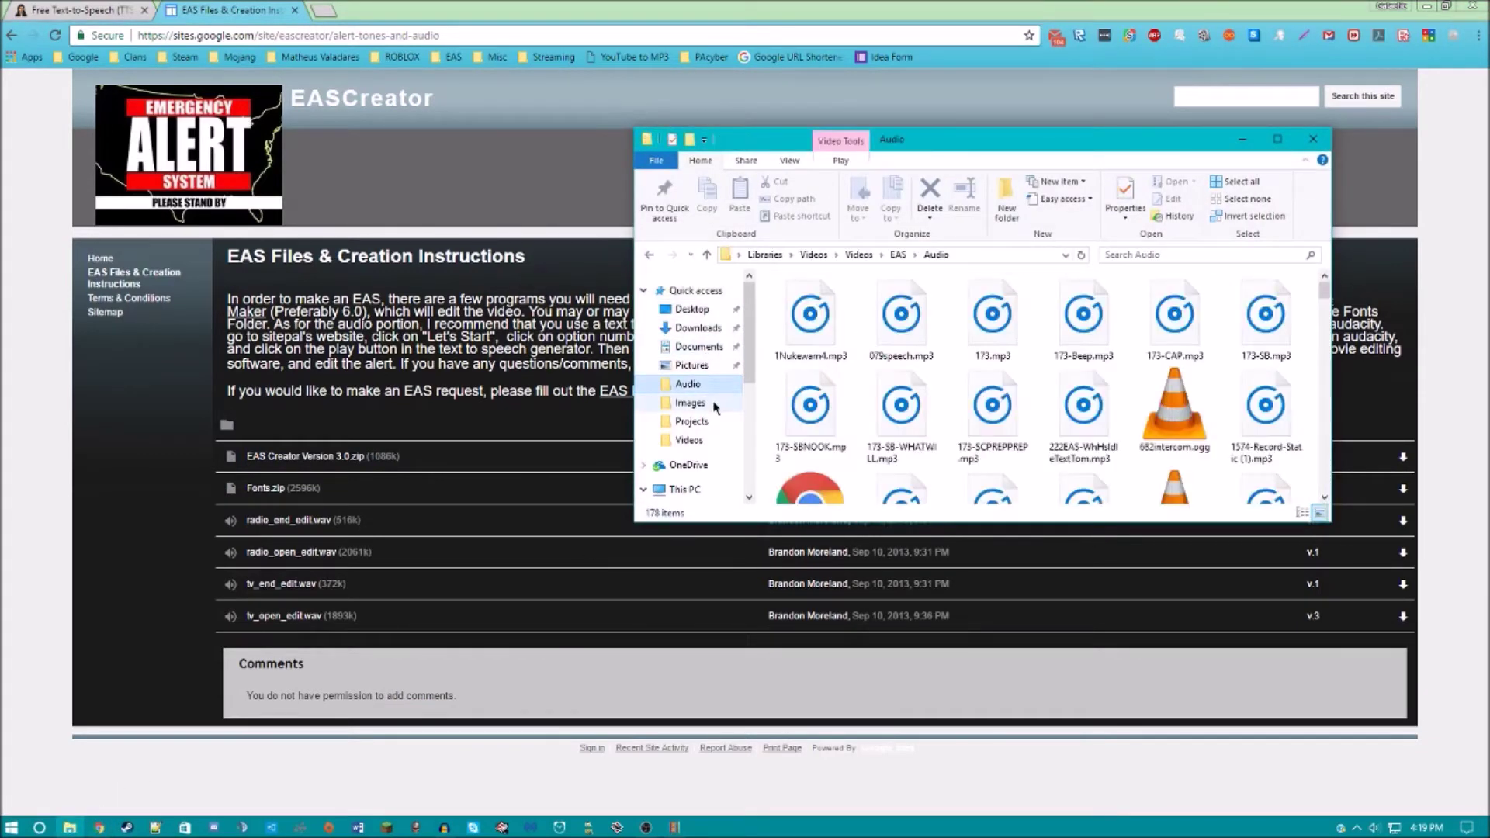
click(707, 421)
click(691, 440)
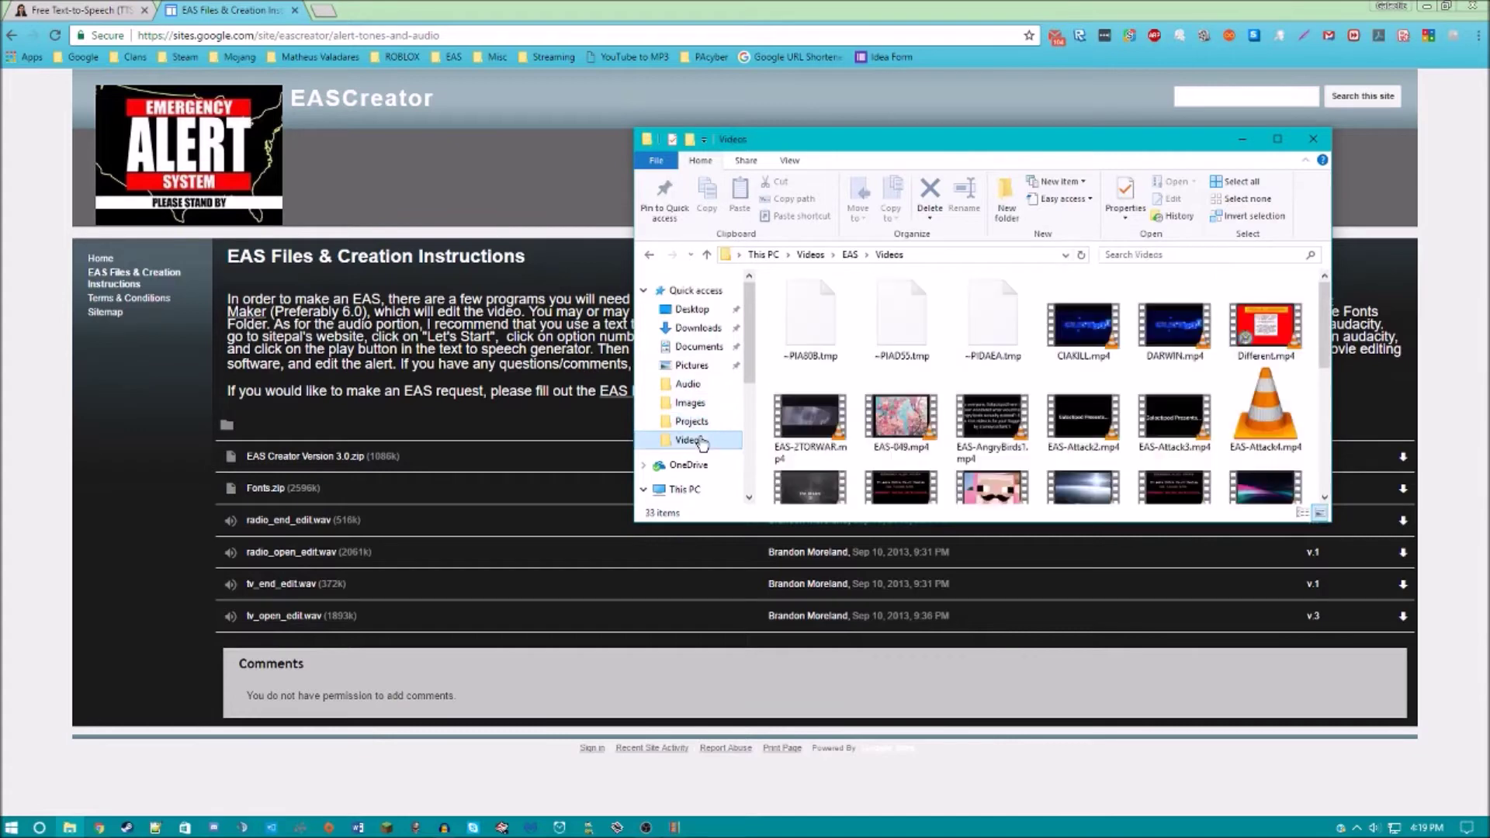
click(703, 386)
click(710, 366)
click(702, 384)
click(714, 401)
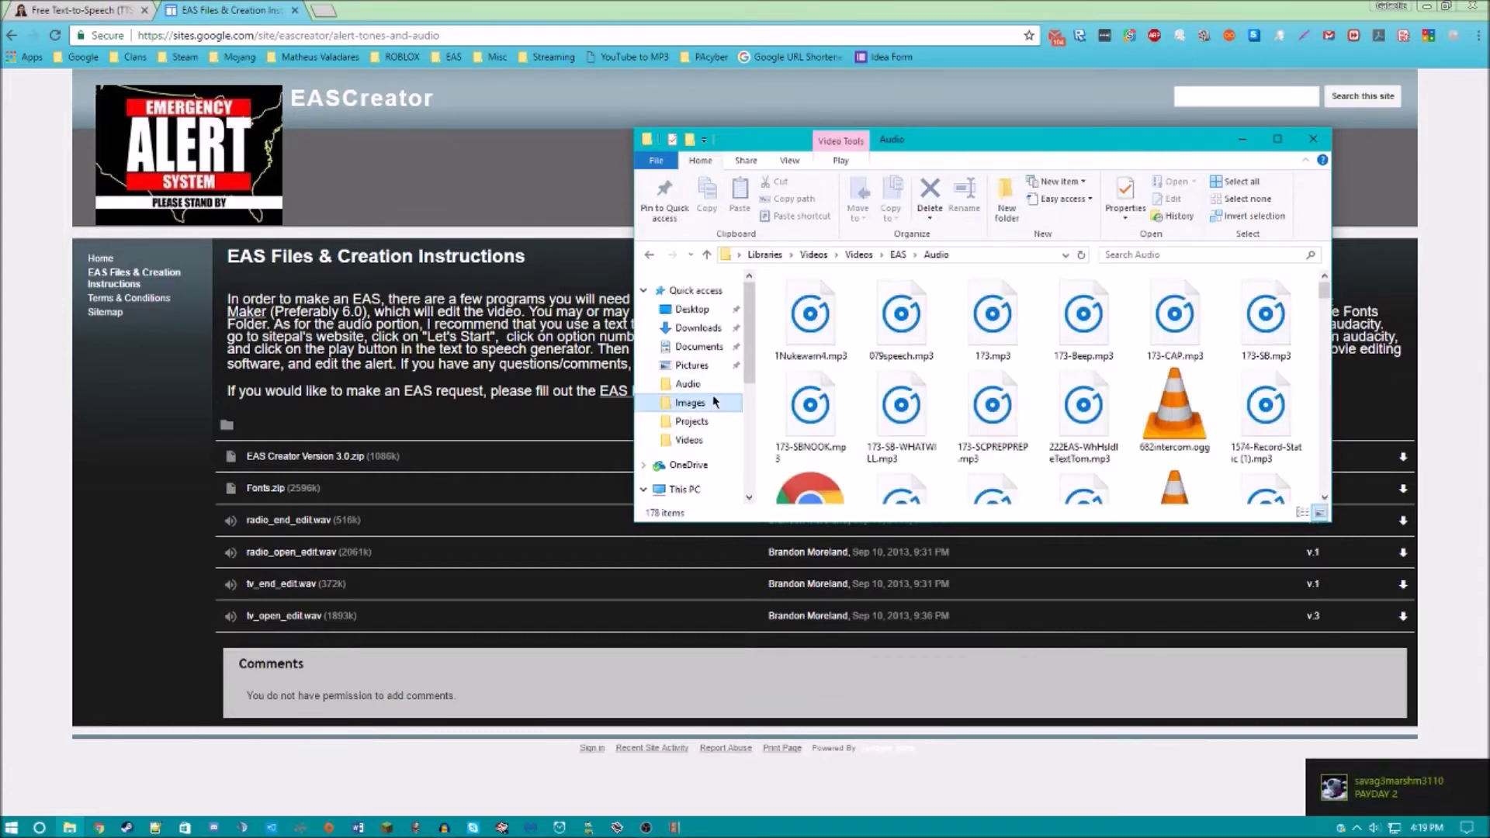
click(850, 255)
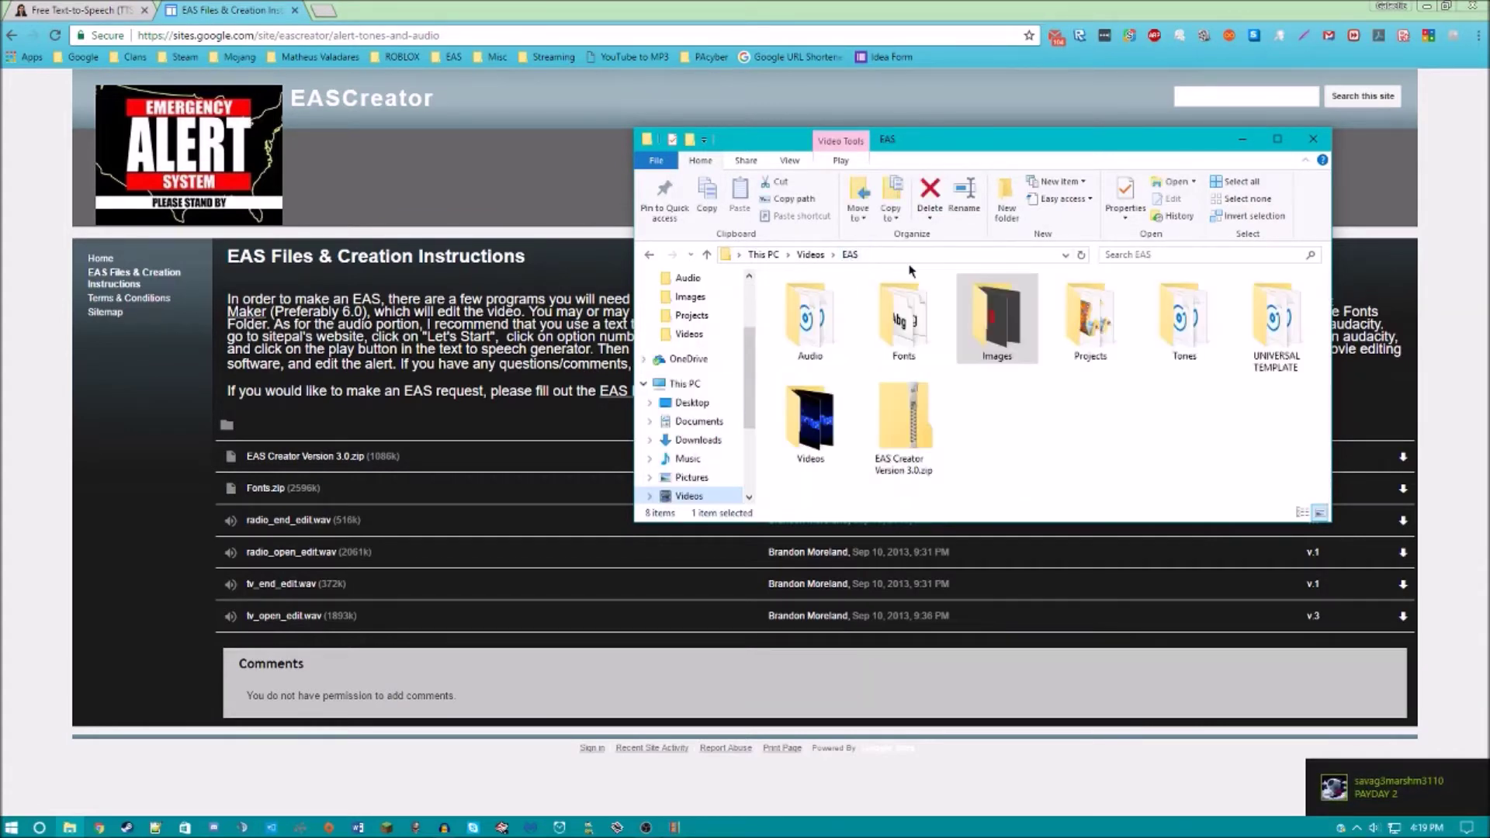
Open the UNIVERSAL TEMPLATE folder and launch EAS Creator Version 3.0.exe
double_click(1245, 325)
click(1095, 322)
double_click(1095, 322)
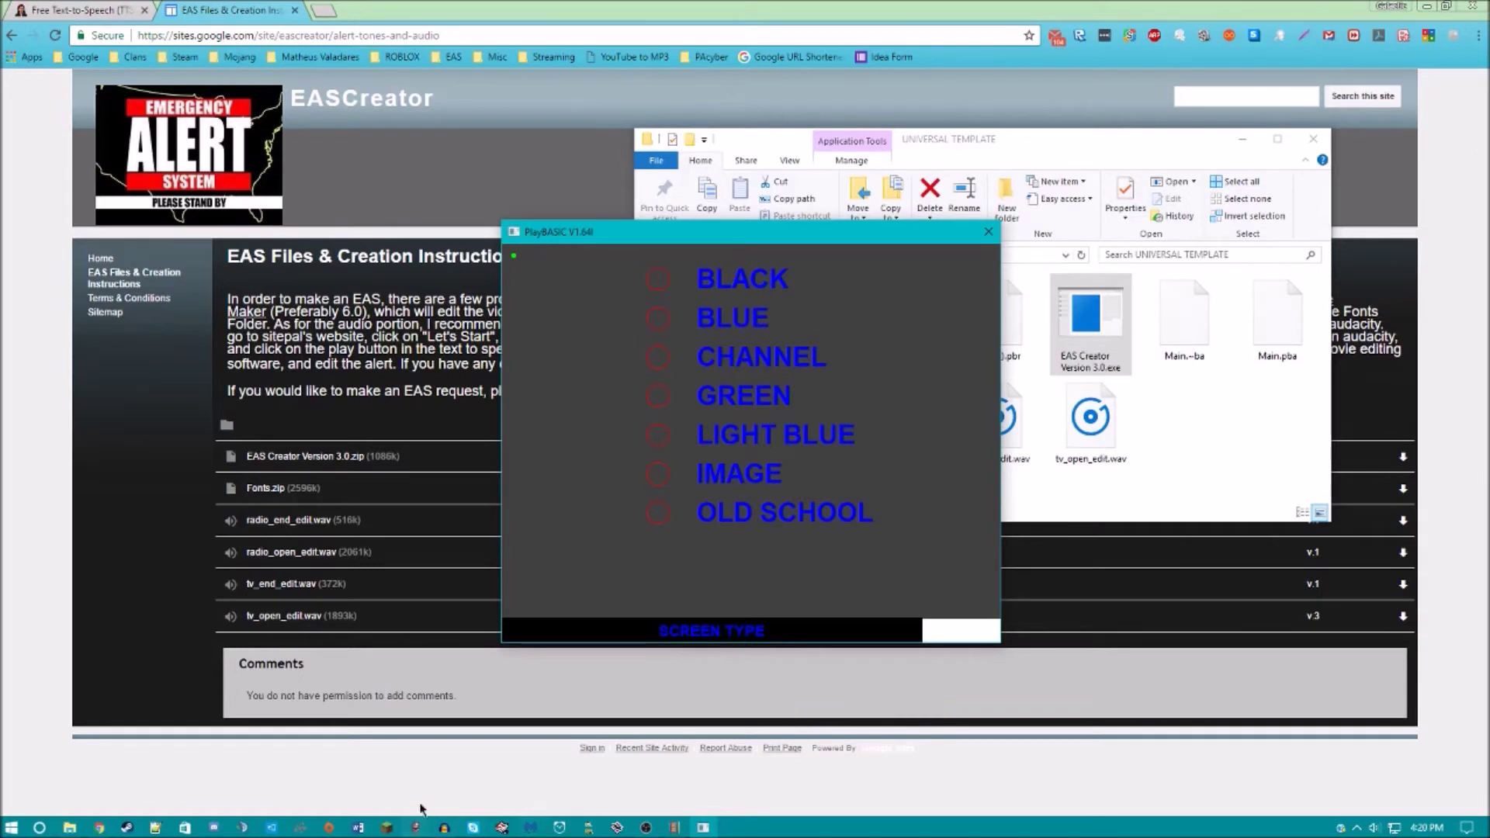
Search Windows for CamStudio, launch it and set its capture mode to Region
click(39, 828)
text(cam)
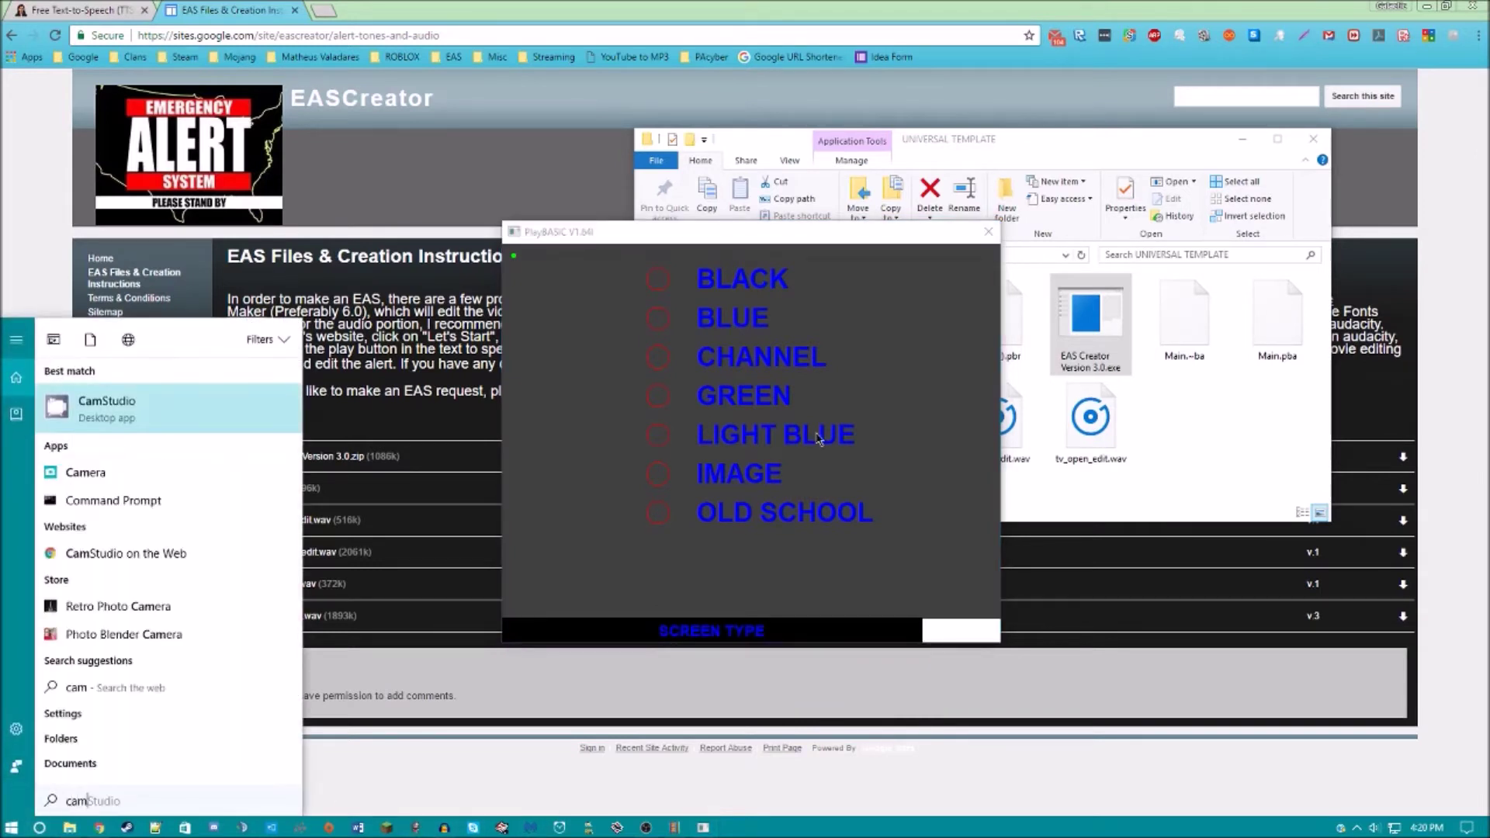
click(195, 402)
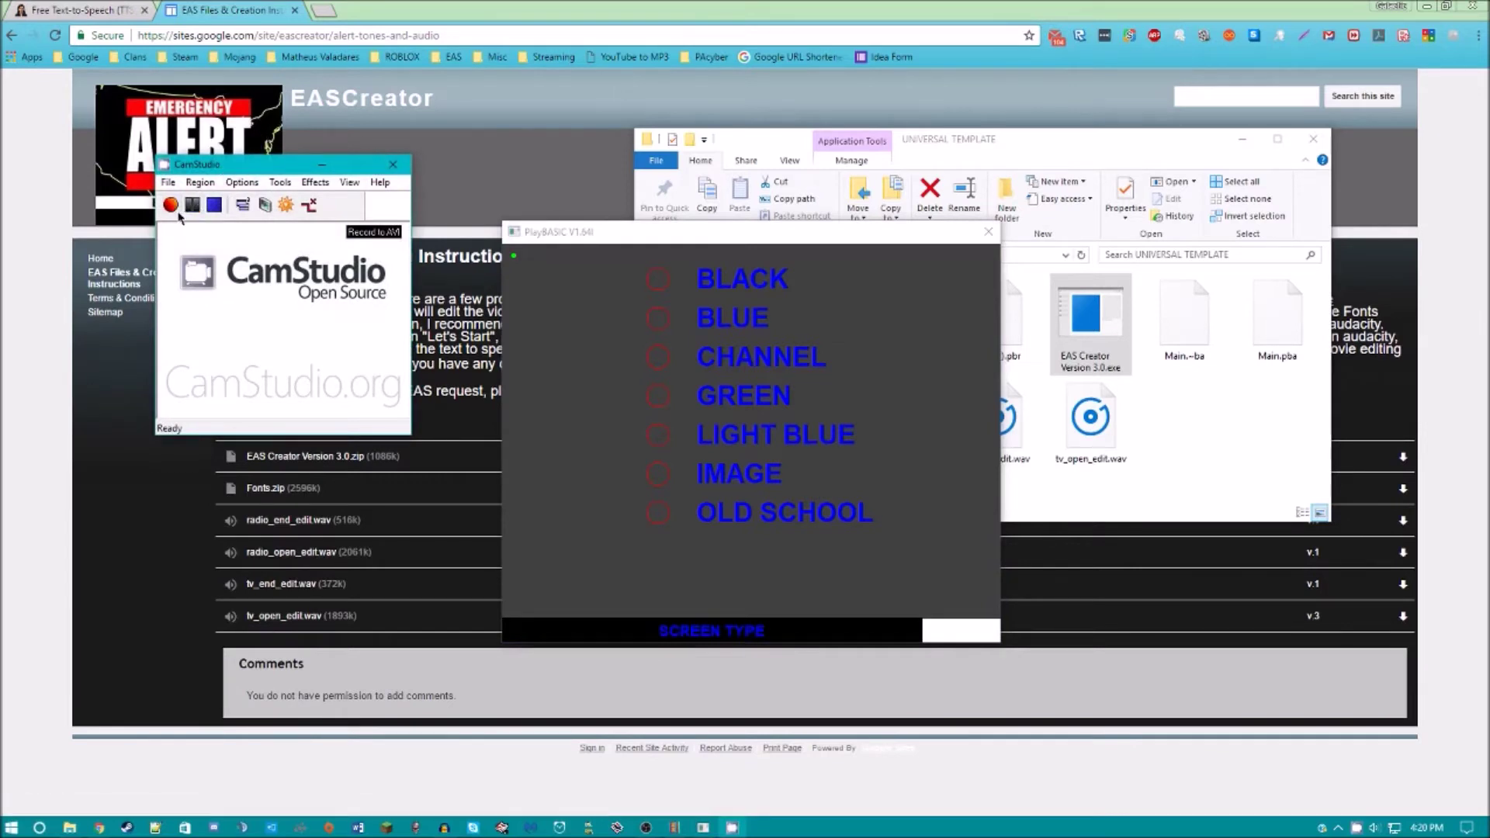
click(214, 187)
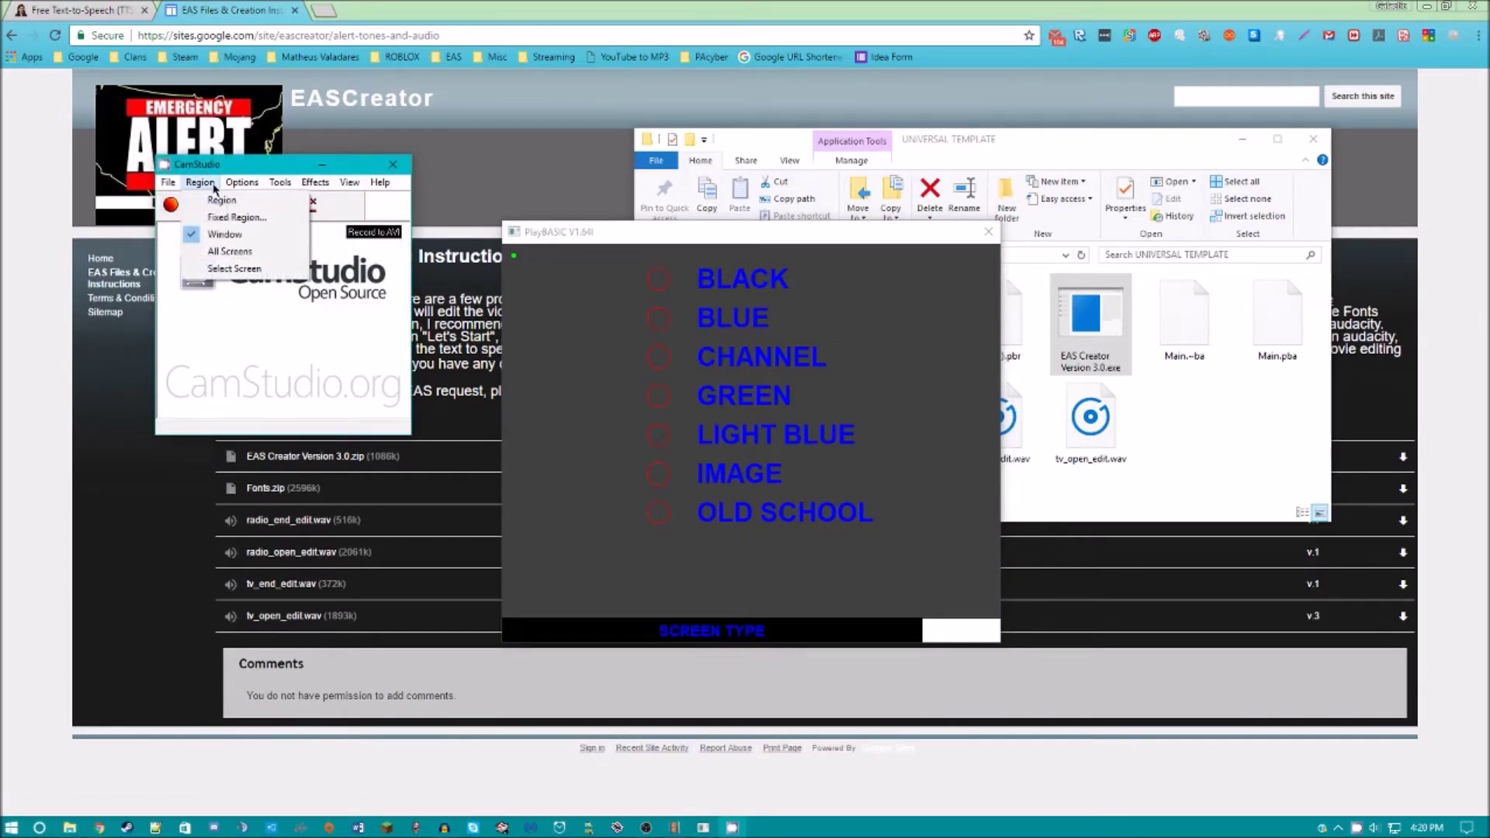
click(219, 199)
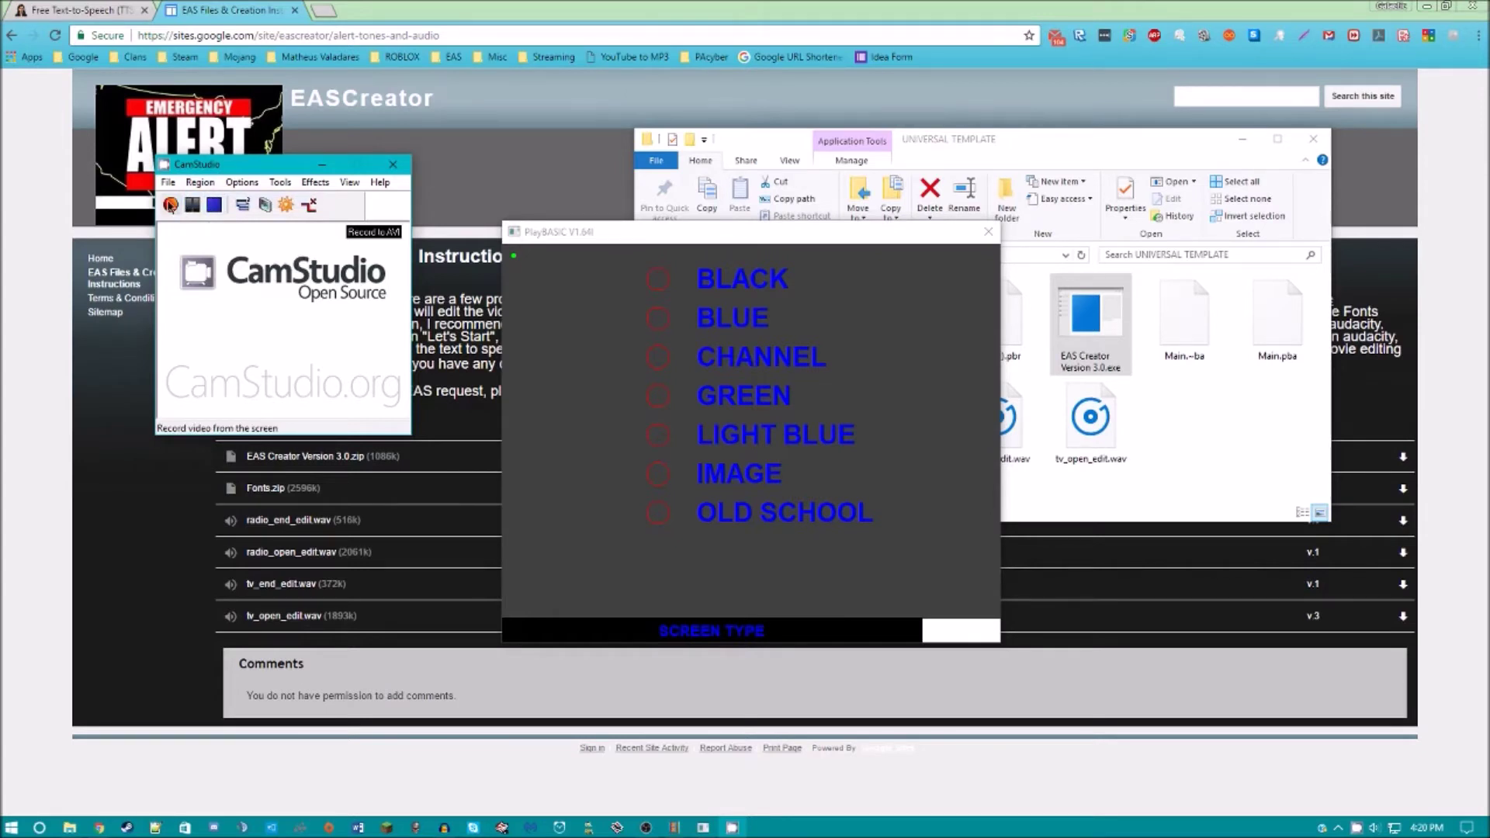
click(170, 205)
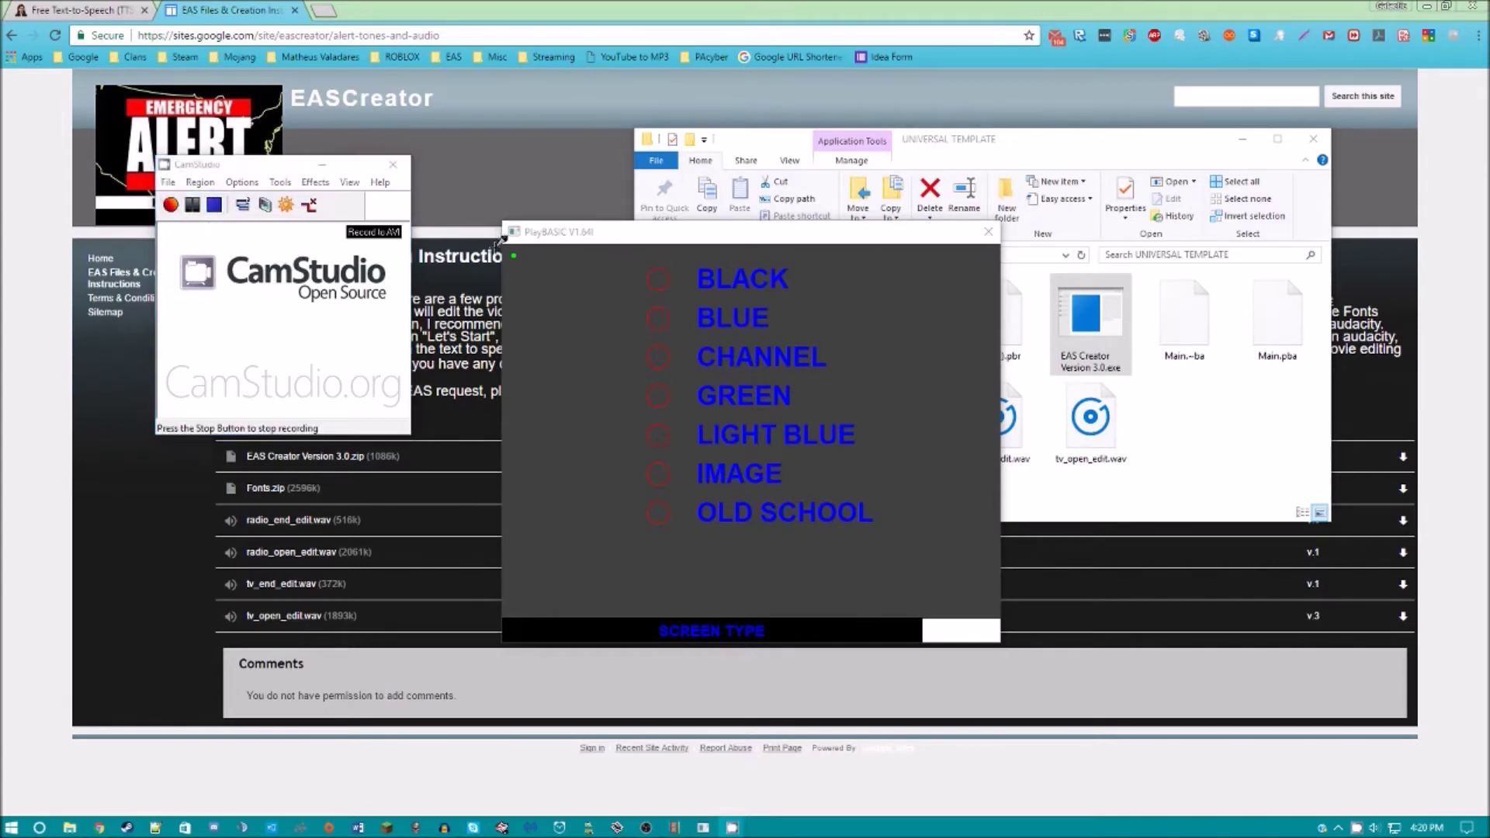
click(303, 242)
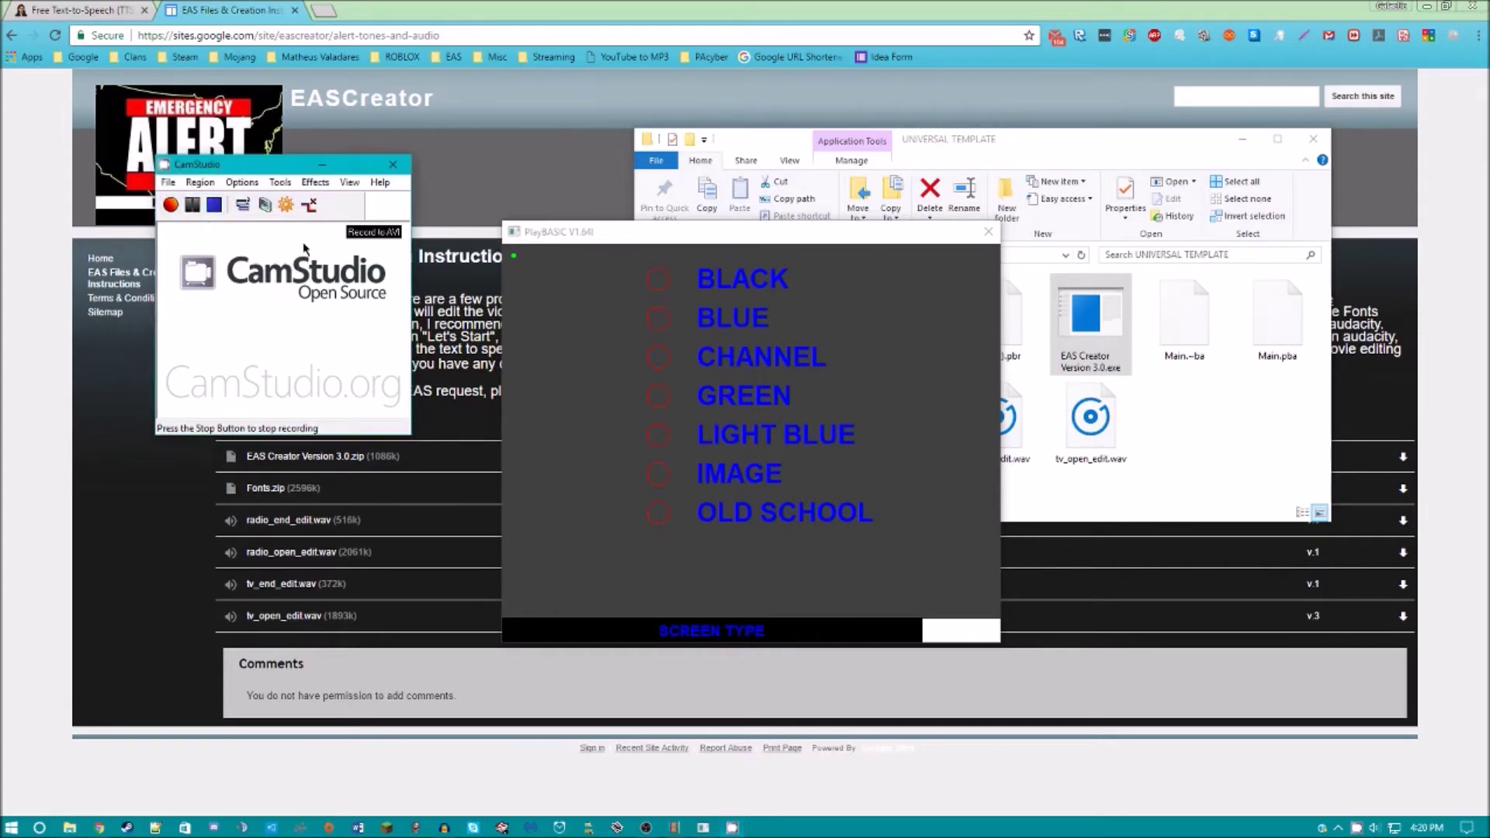
Choose the BLACK screen type and the Civil Danger Warning alert type in EAS Creator, and continue to the recording screen
click(659, 280)
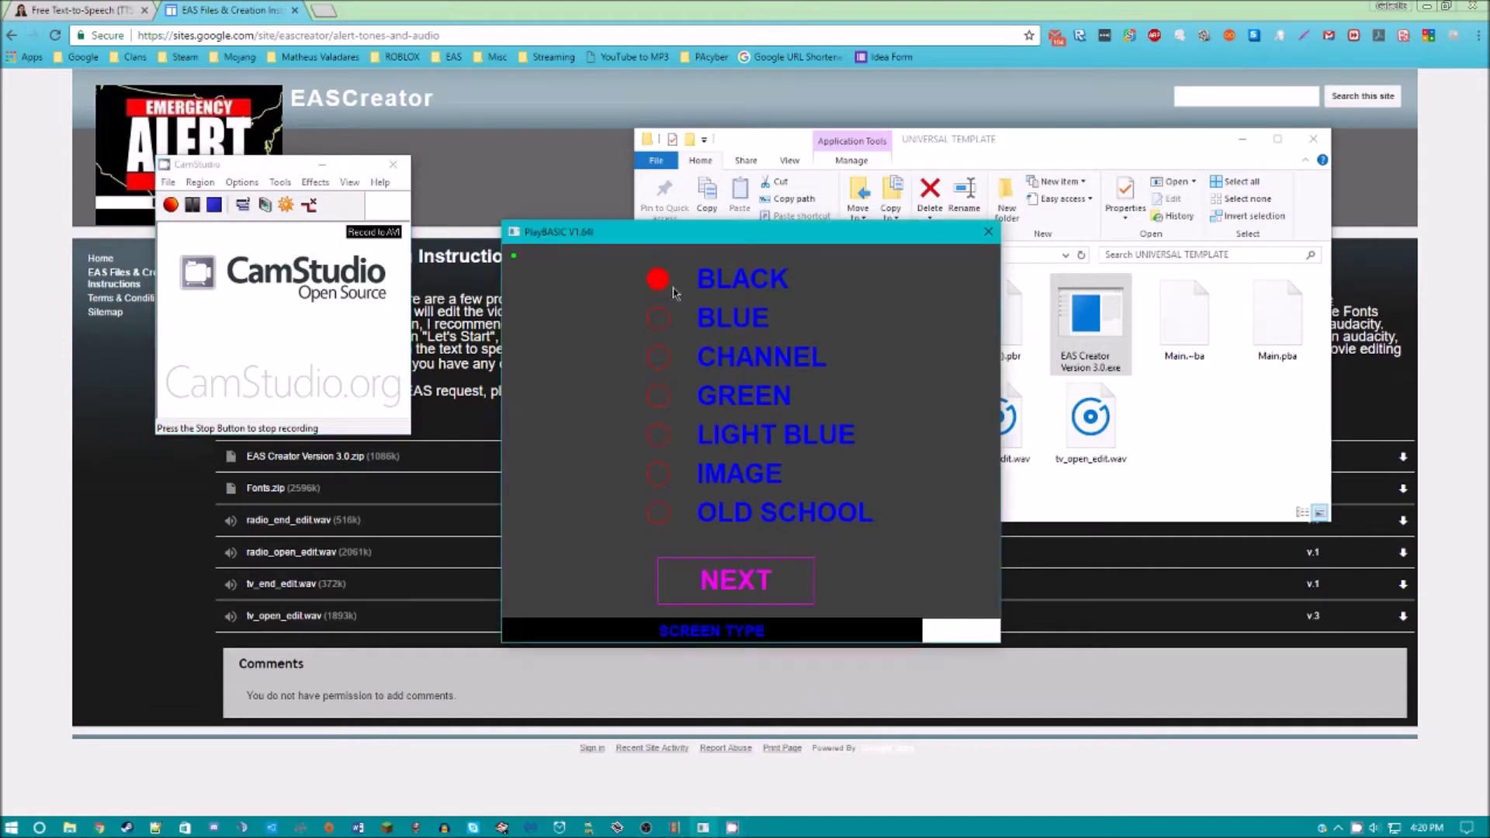
click(712, 598)
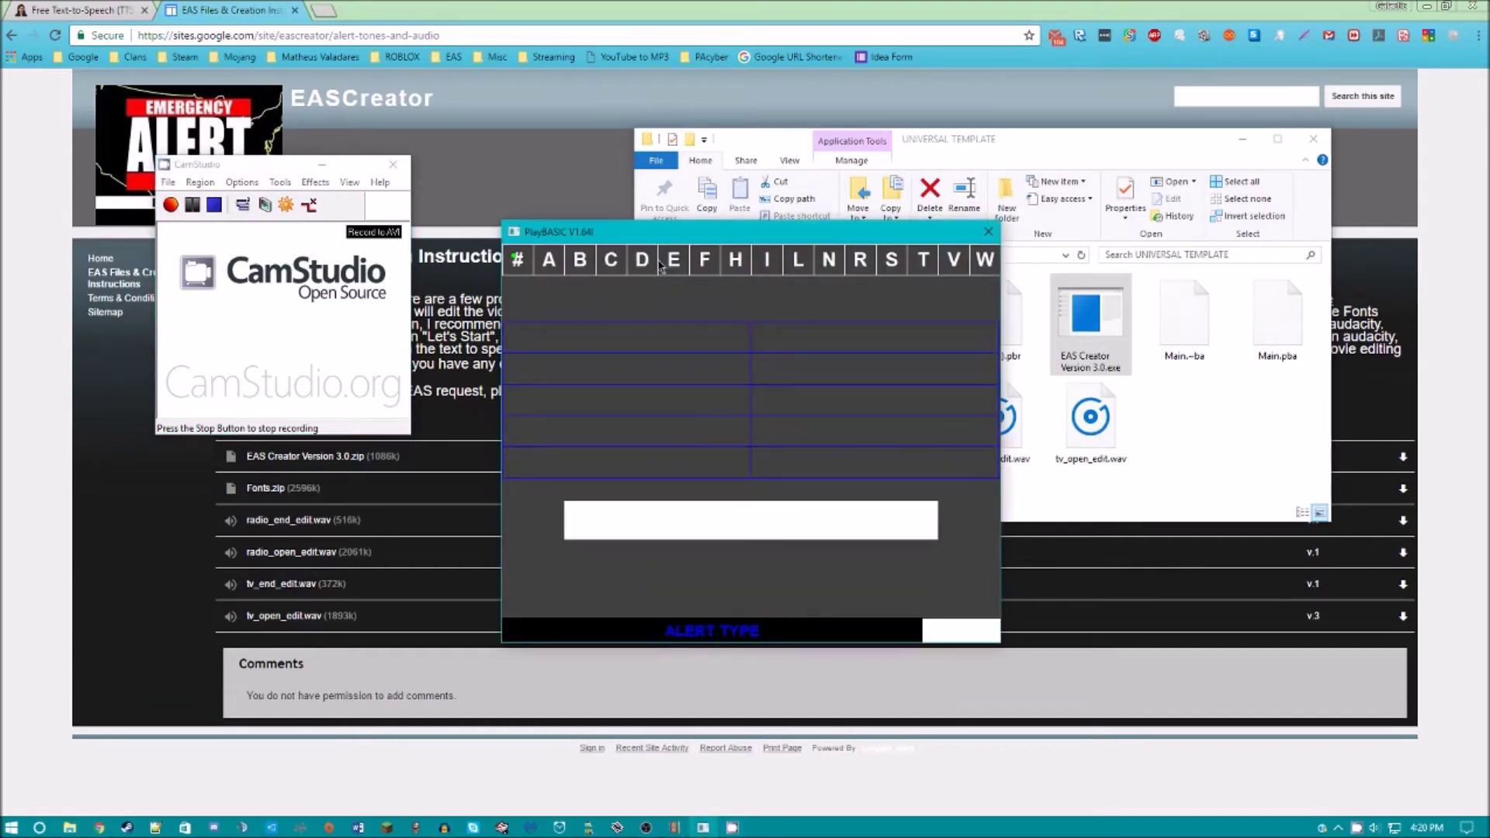
click(612, 259)
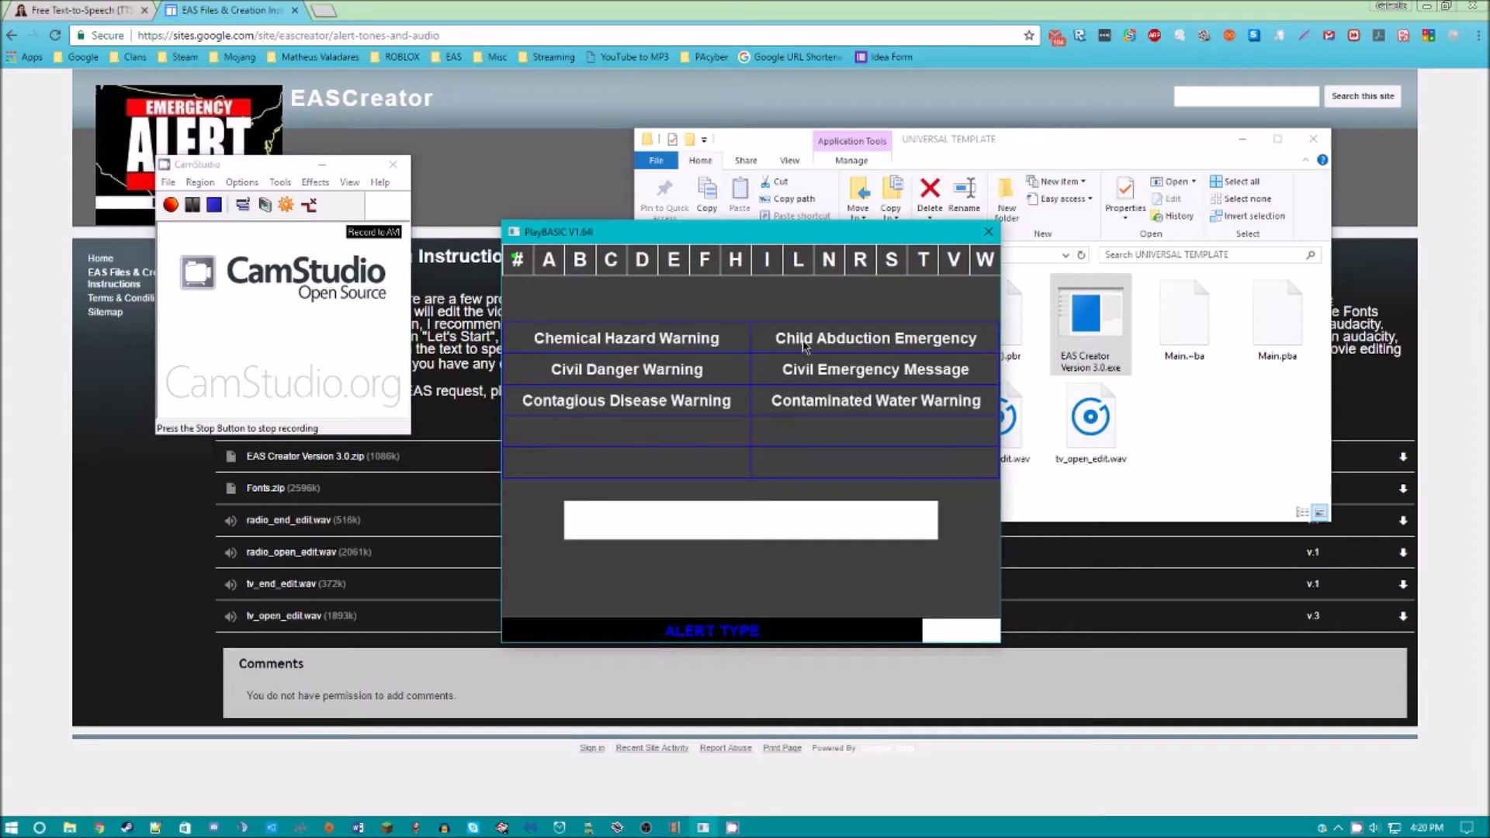
click(707, 369)
click(751, 576)
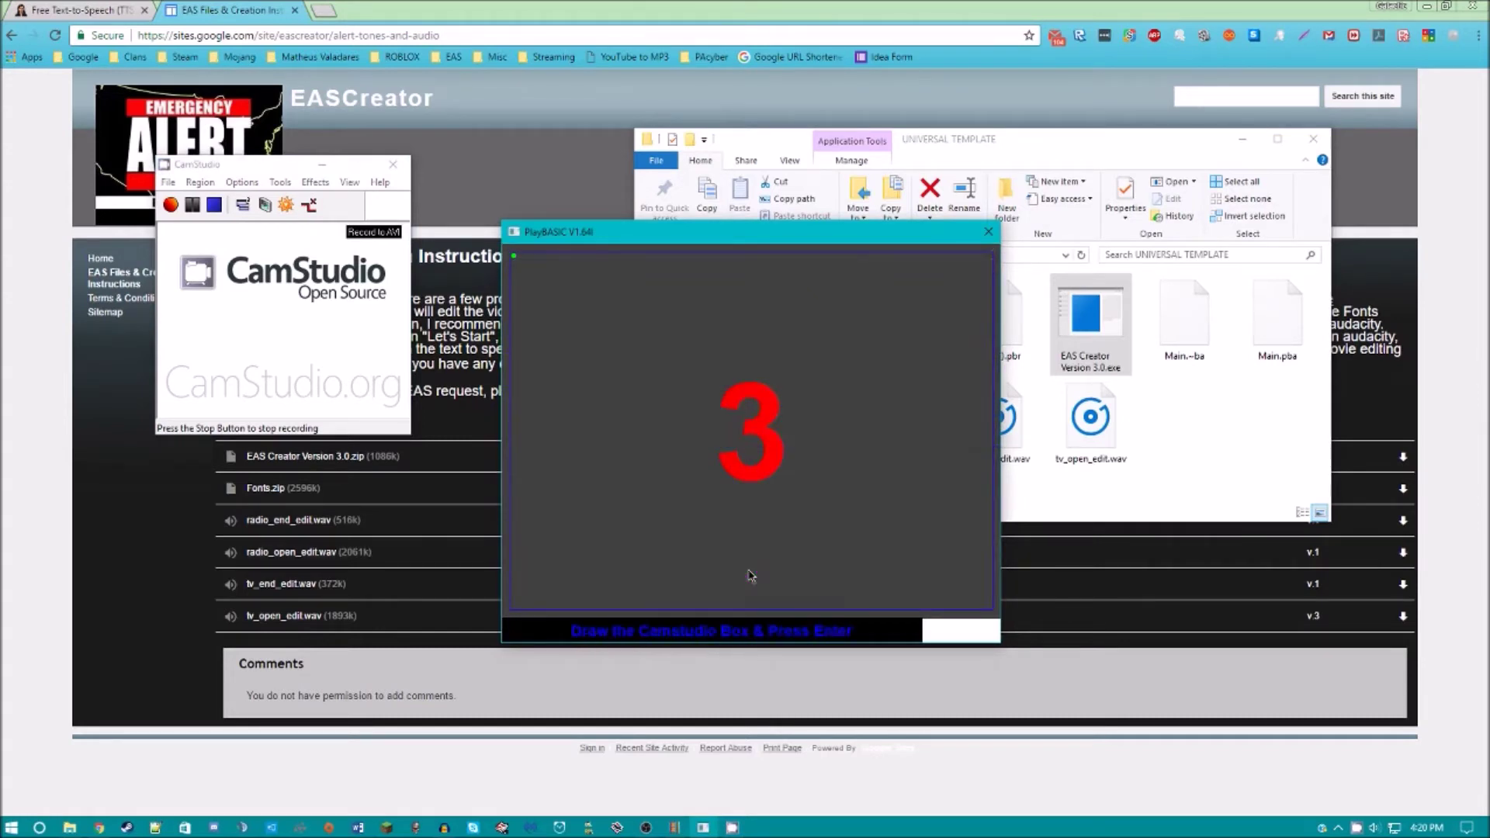
Record the alert screen with CamStudio using a capture box around the marked frame, and stop the recording once the warning is shown
click(170, 204)
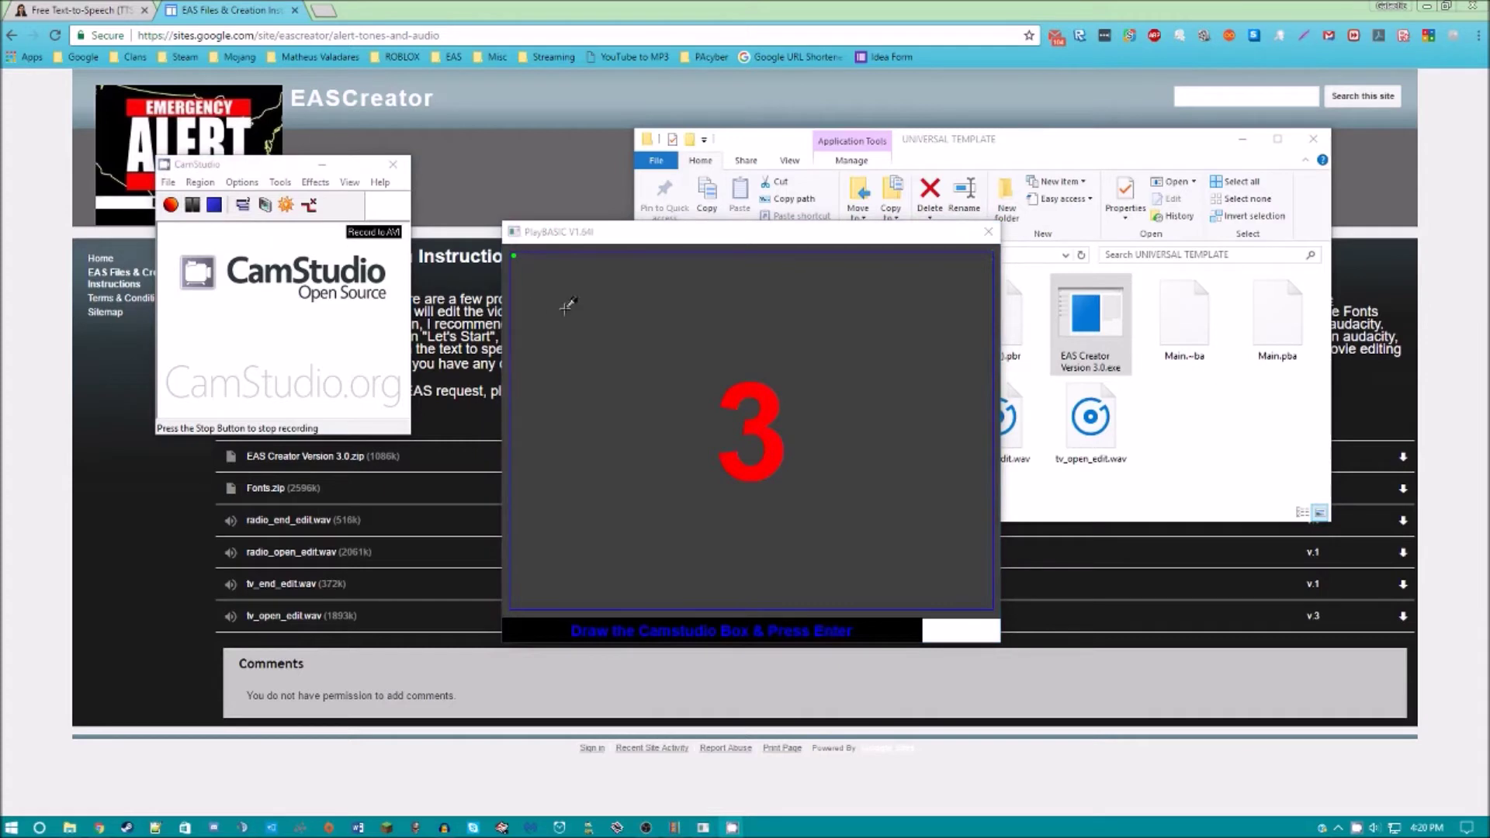
drag(885, 438, 999, 605)
drag(999, 603, 997, 611)
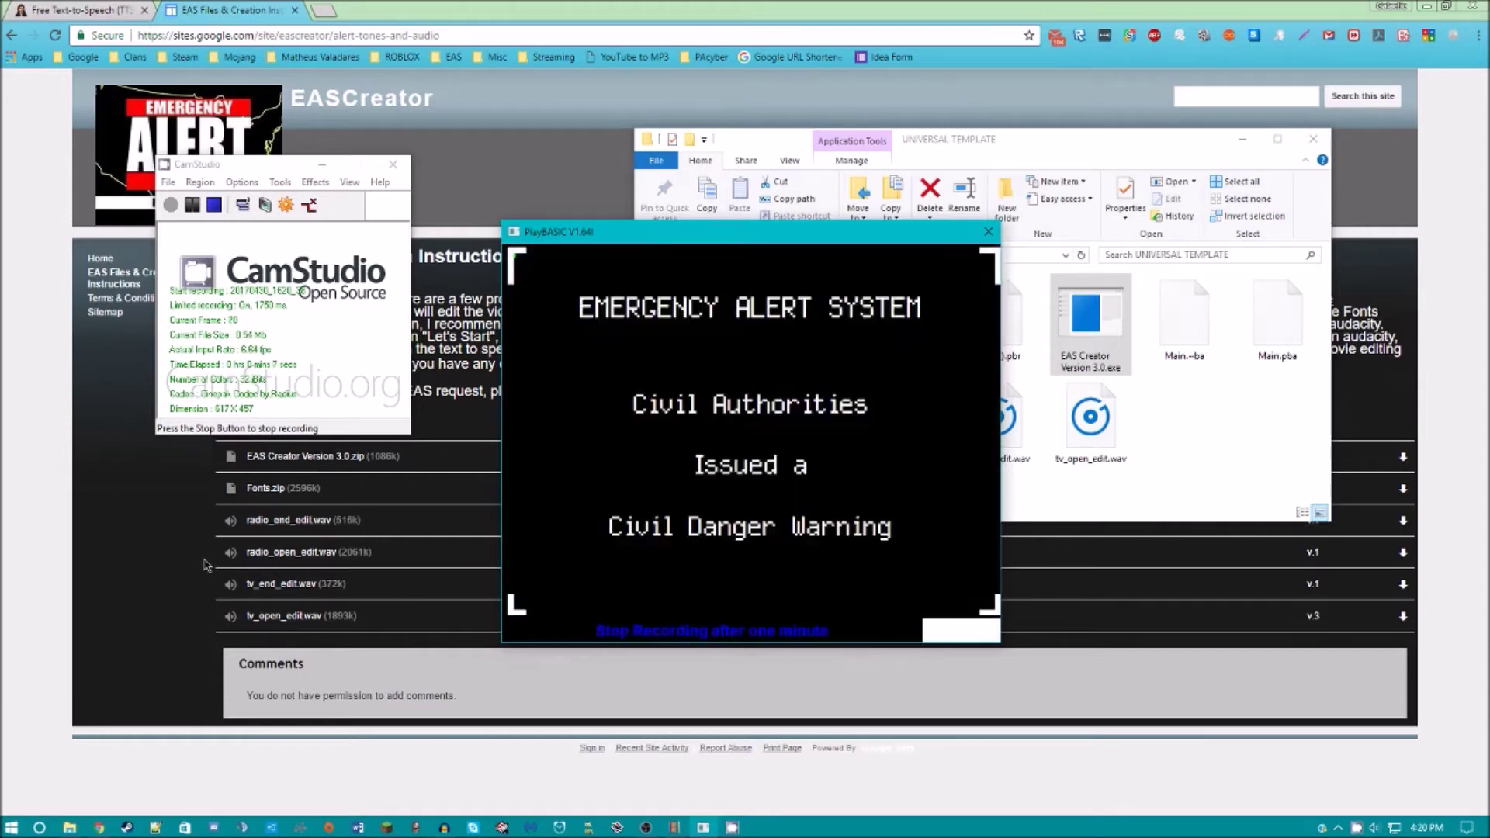
click(218, 206)
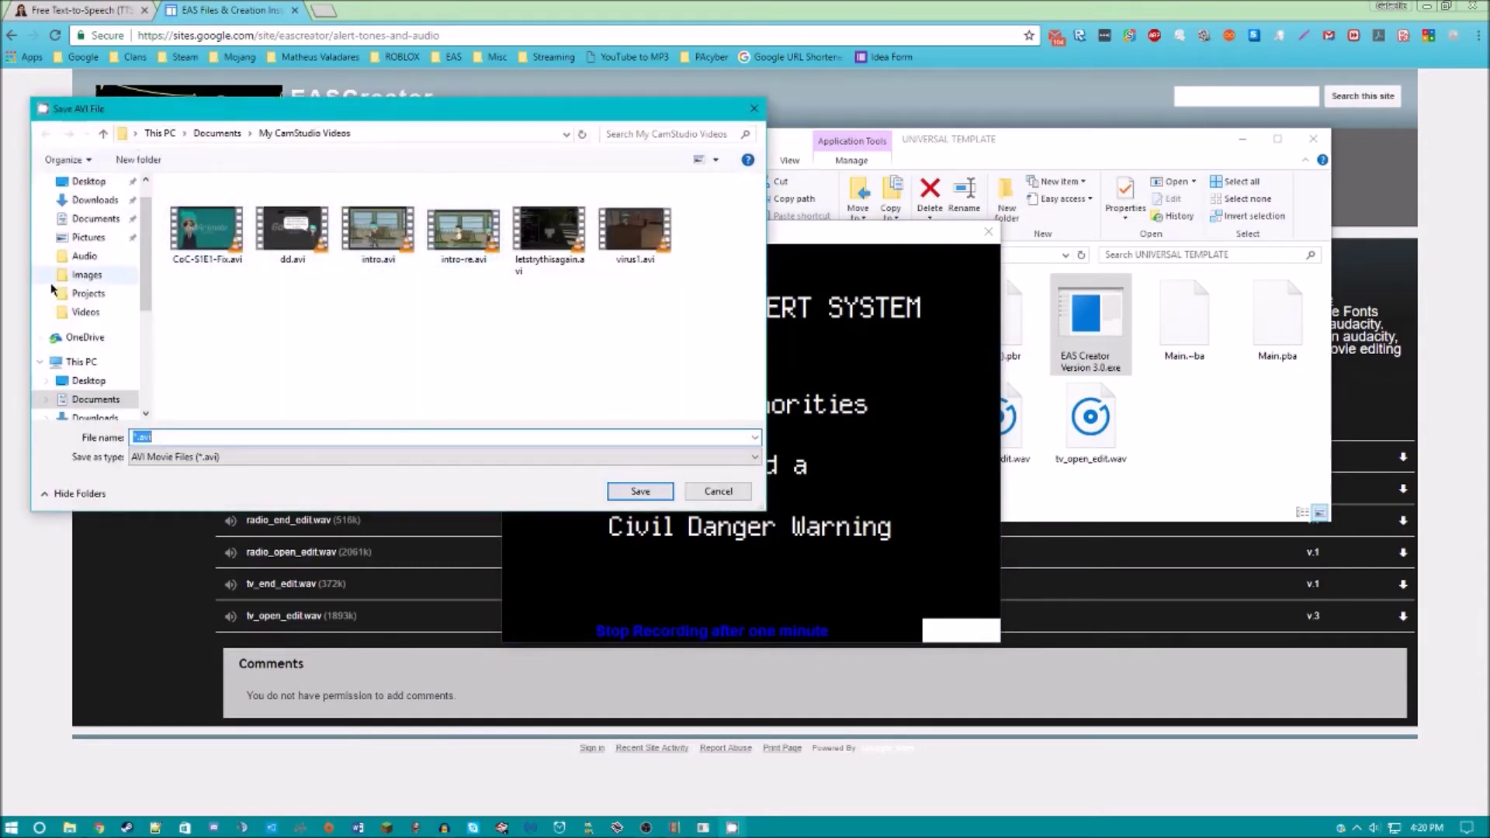
Try to save the recording in the Images folder under Videos > EAS, entering ddddddd as its name
scroll(109, 372, down, 1)
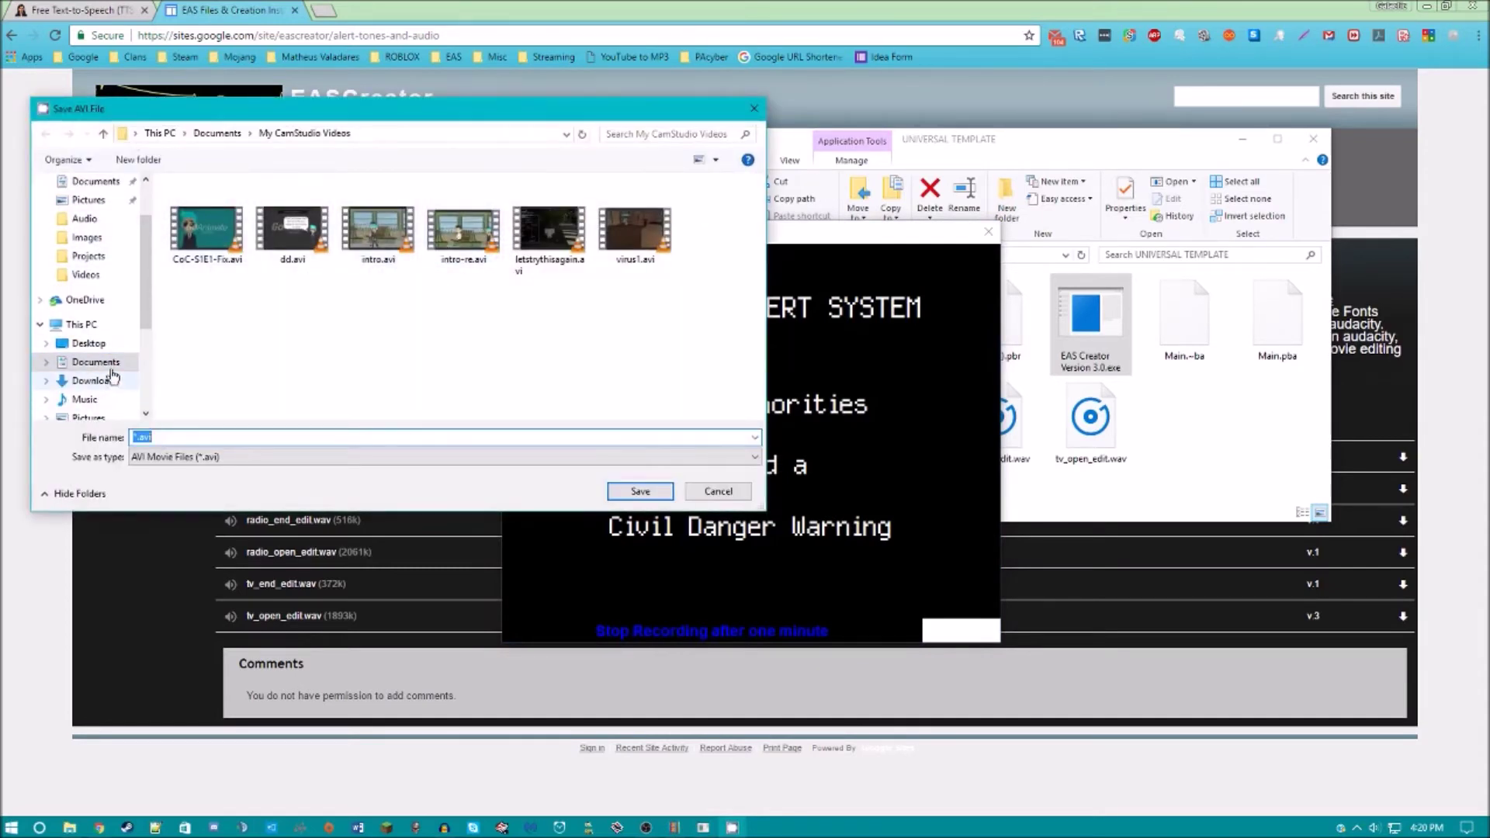
click(112, 381)
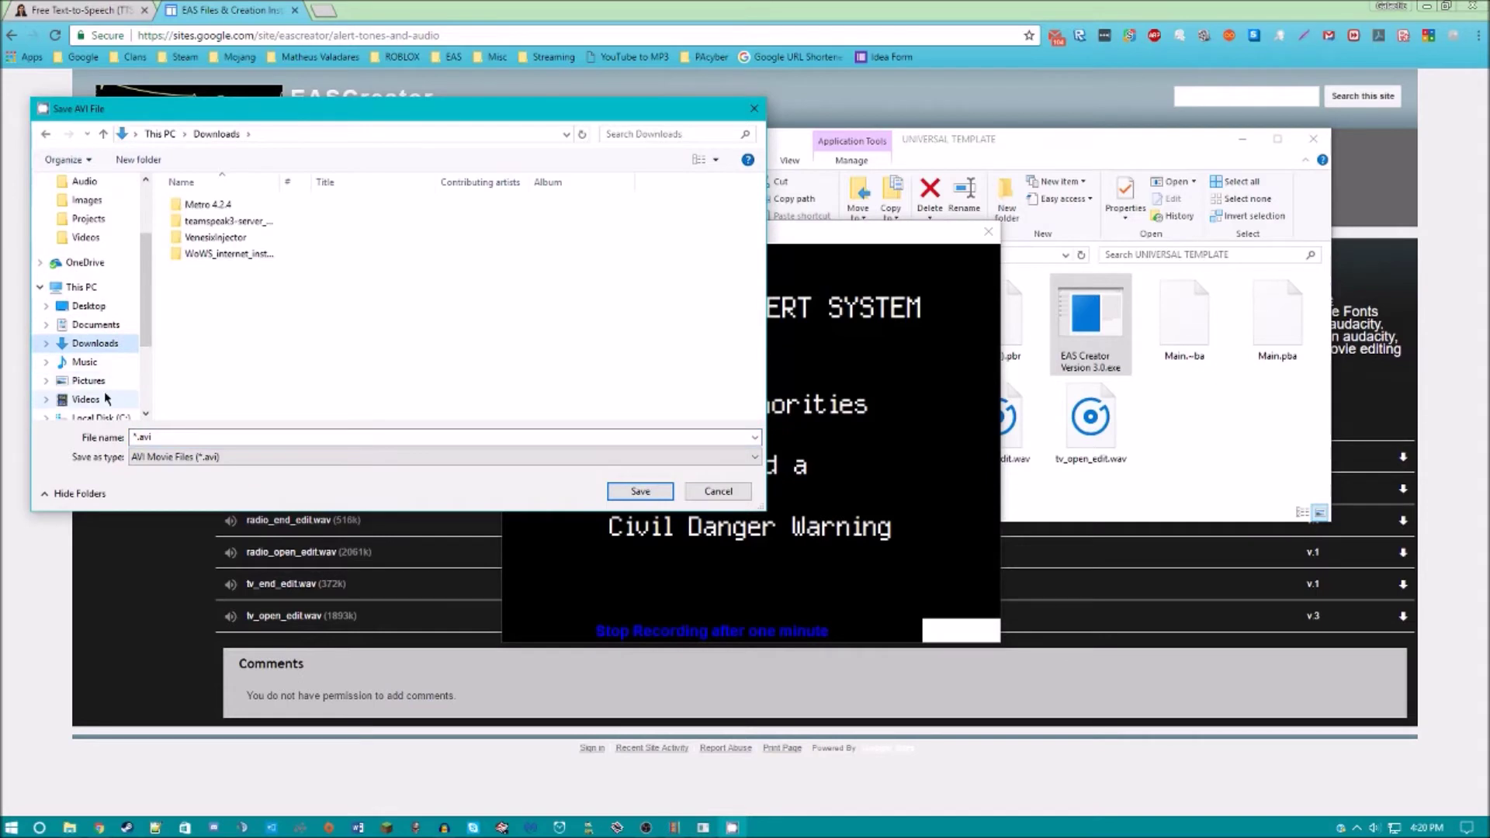
click(107, 399)
double_click(551, 221)
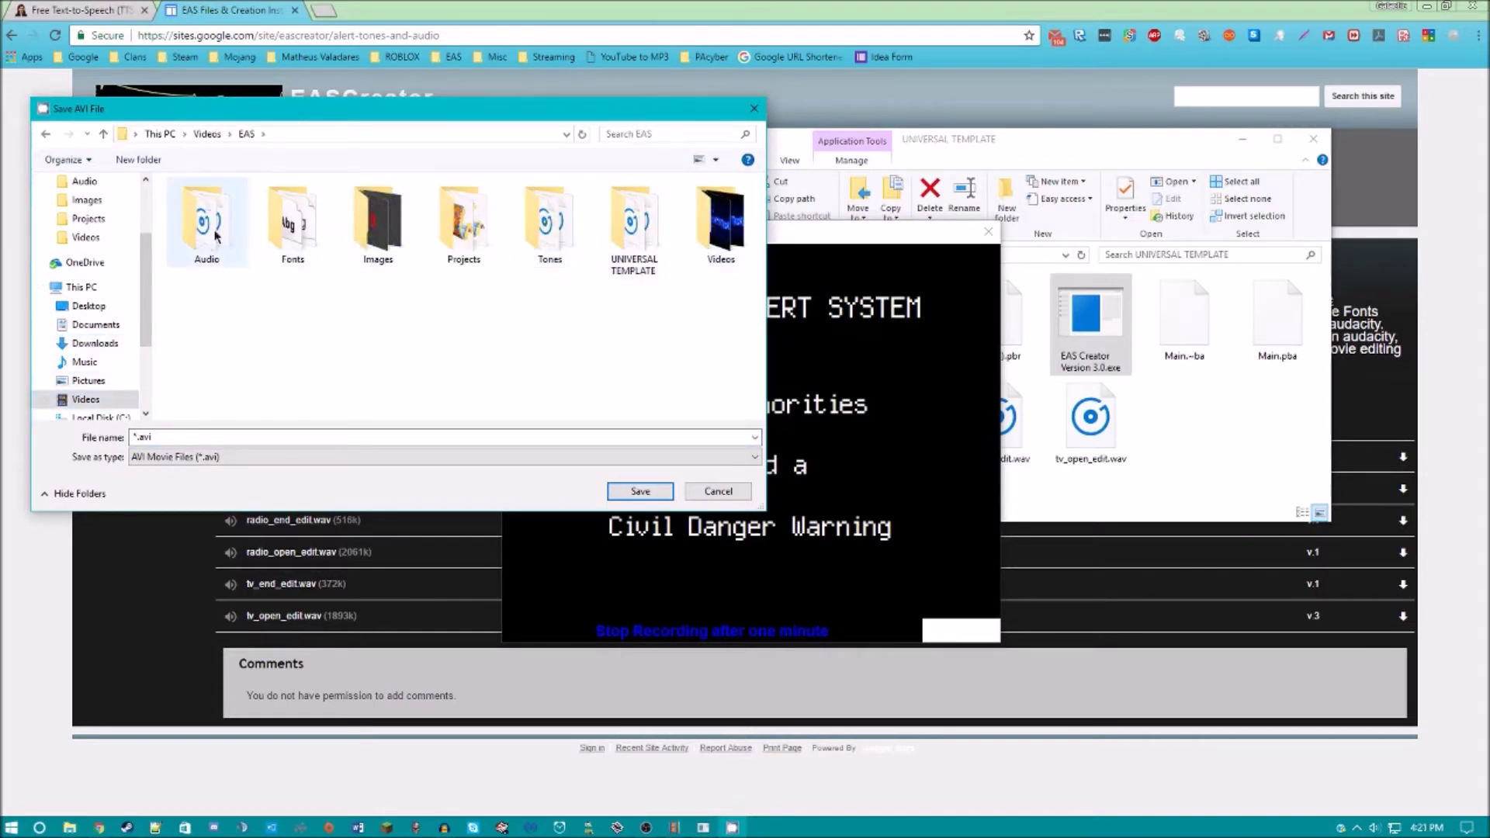
double_click(371, 220)
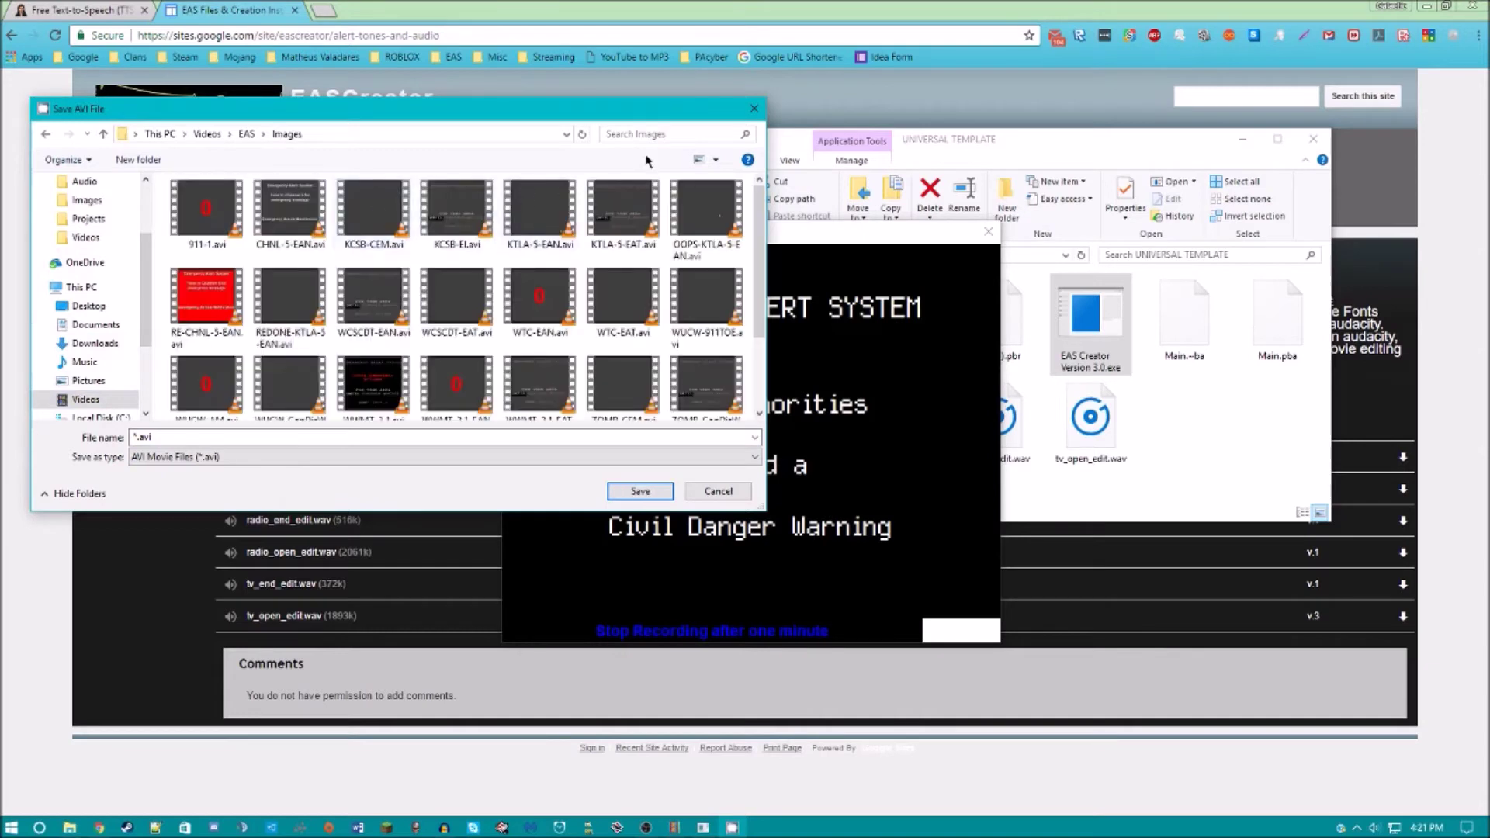
click(672, 135)
text(ddddddd)
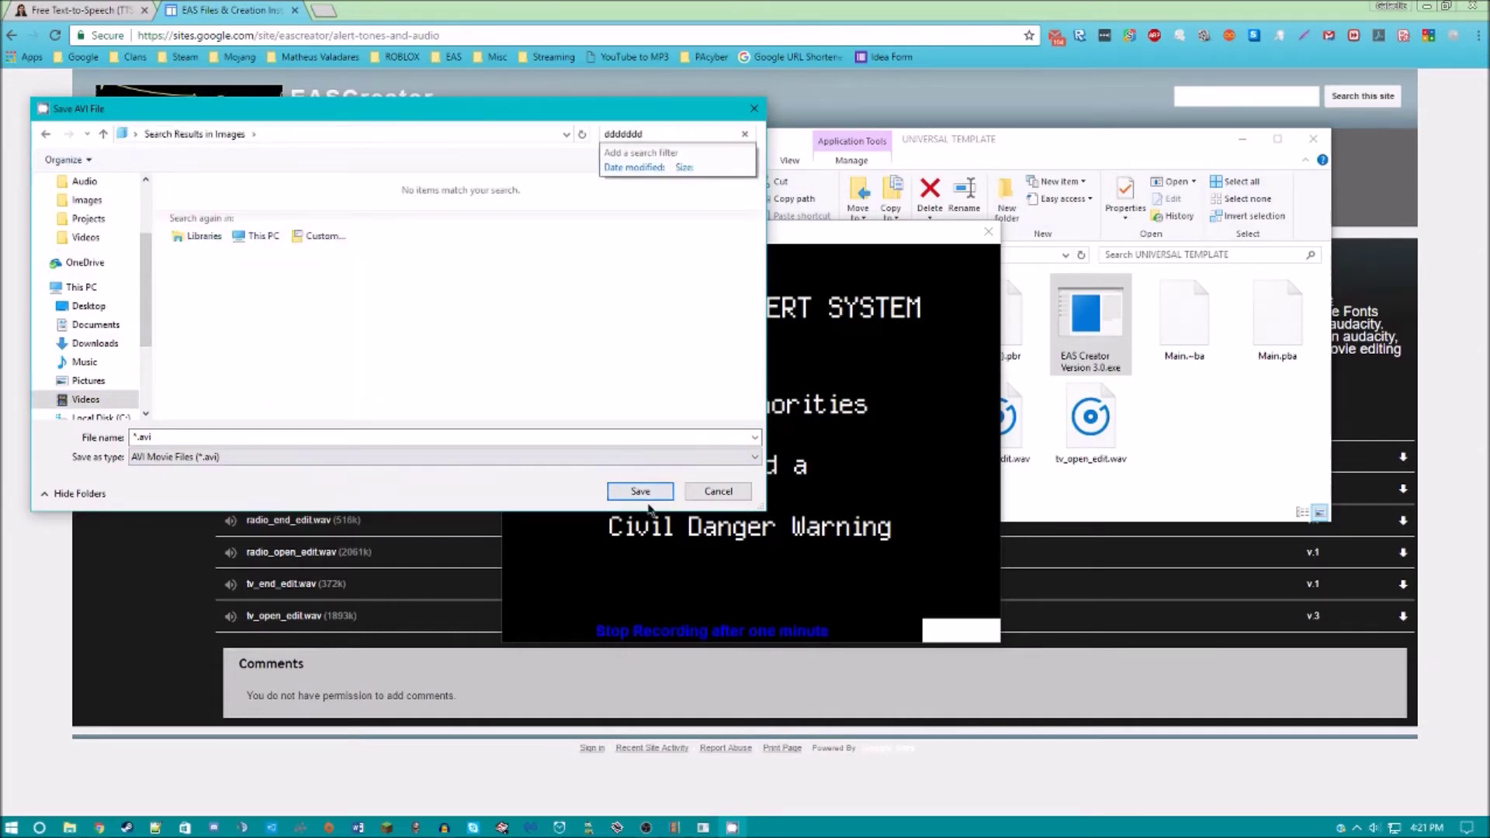
click(651, 494)
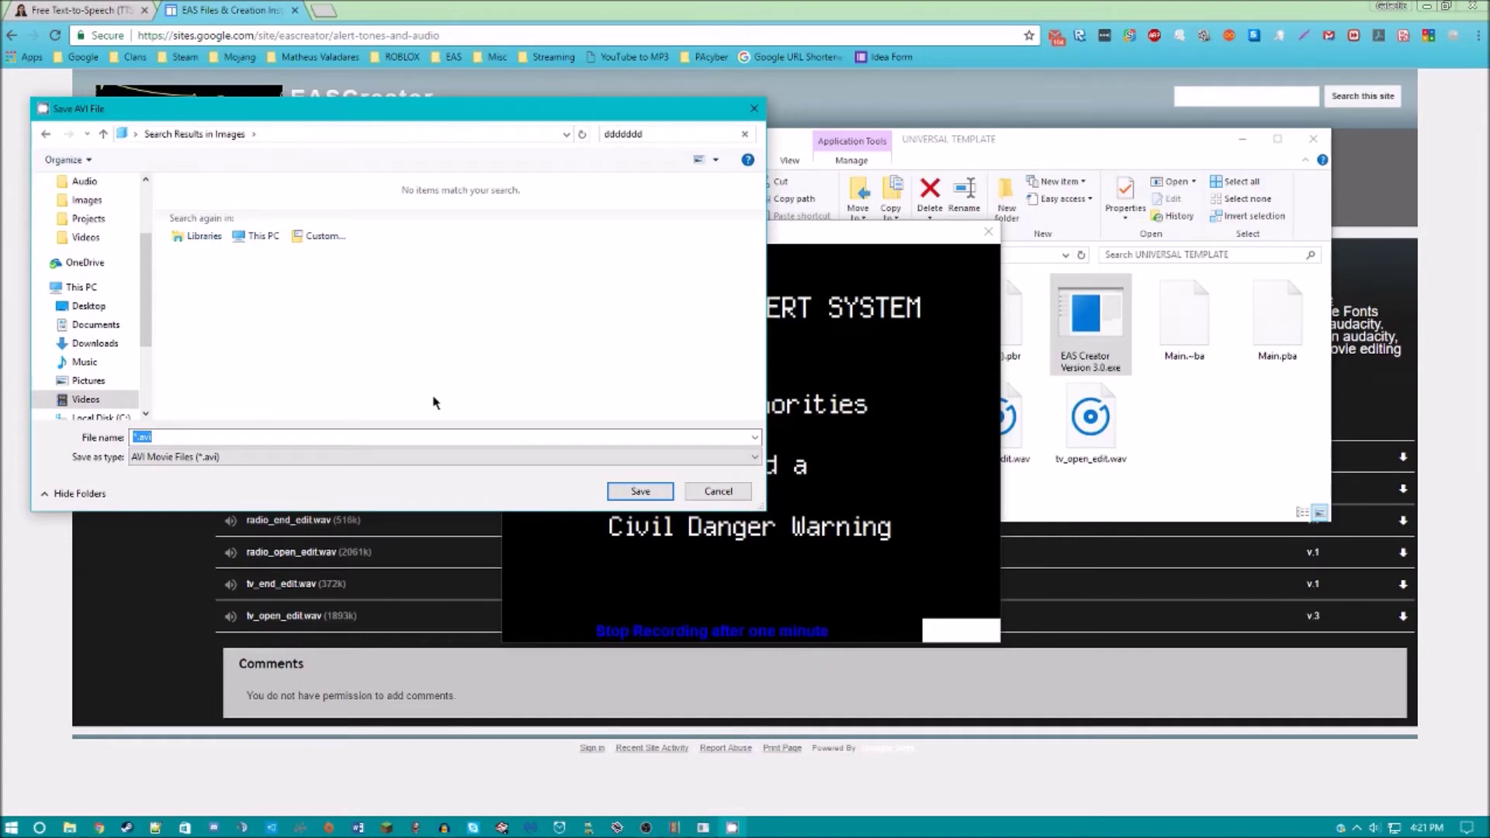
Save the recording as ddddddd in the Images folder under Videos > EAS, and close the playback window
click(177, 434)
text(ddddddd)
click(637, 491)
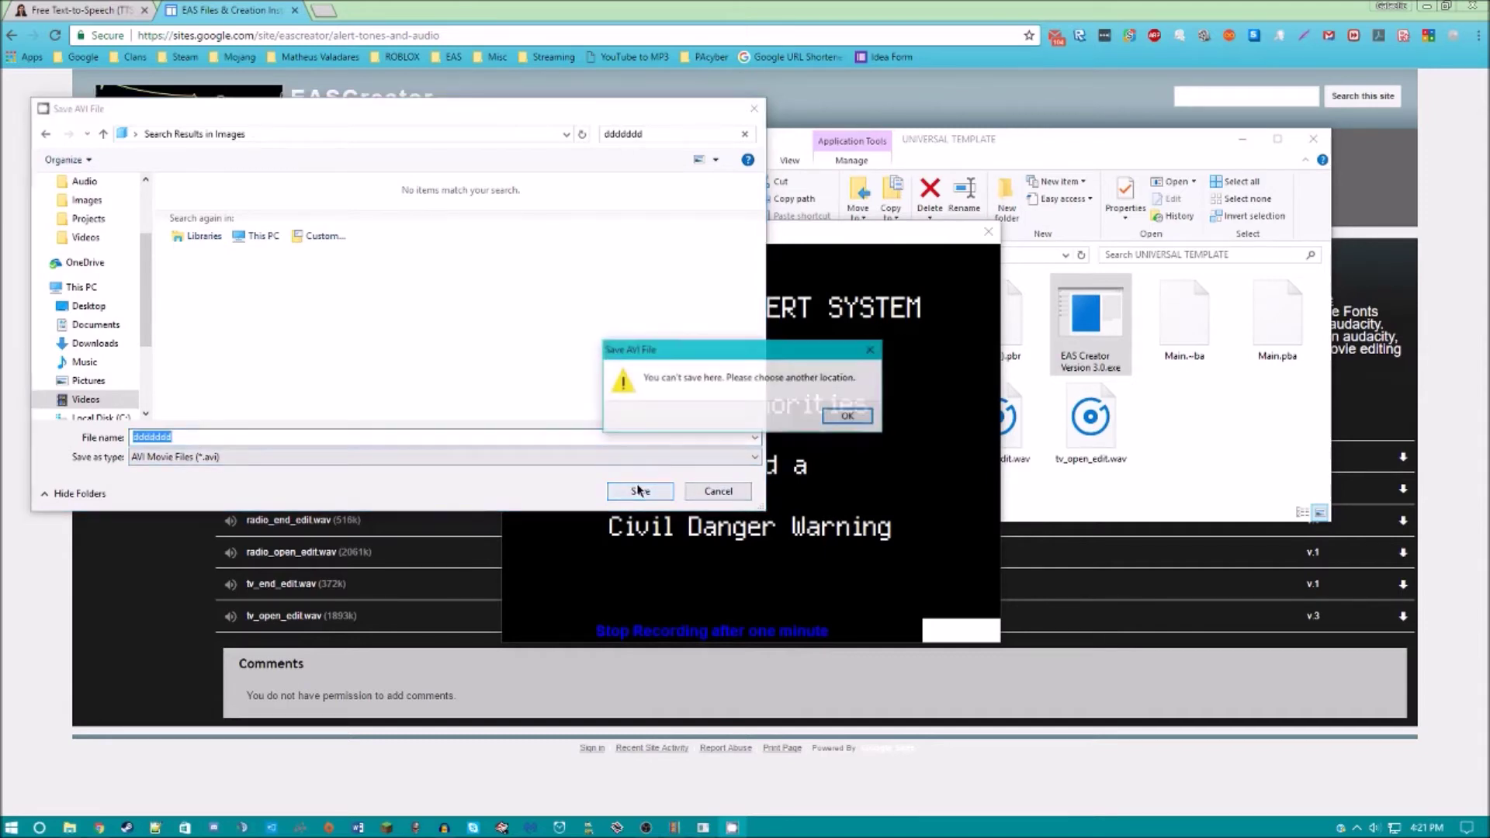
click(849, 416)
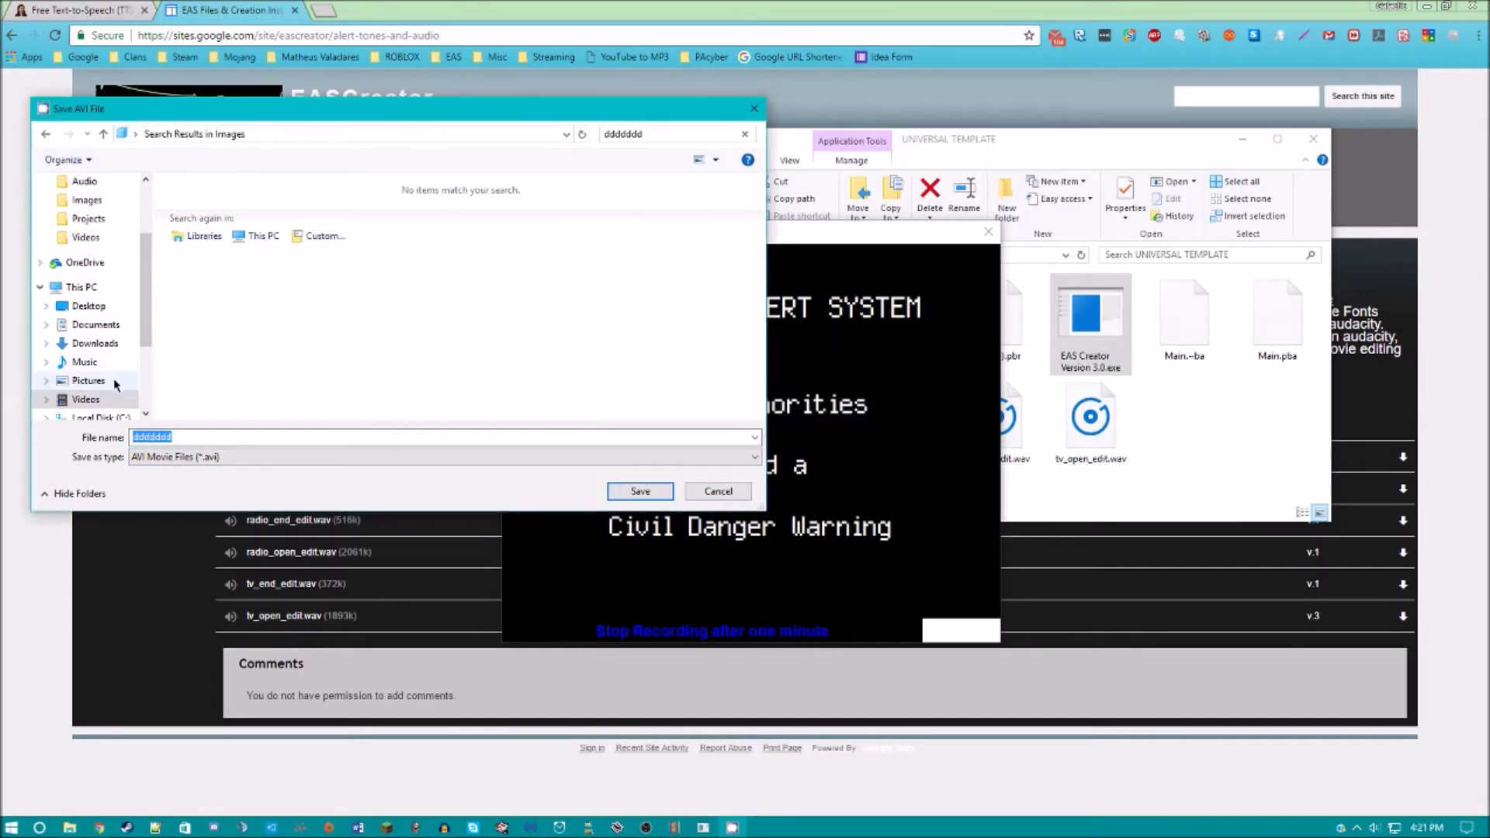
click(86, 399)
double_click(544, 242)
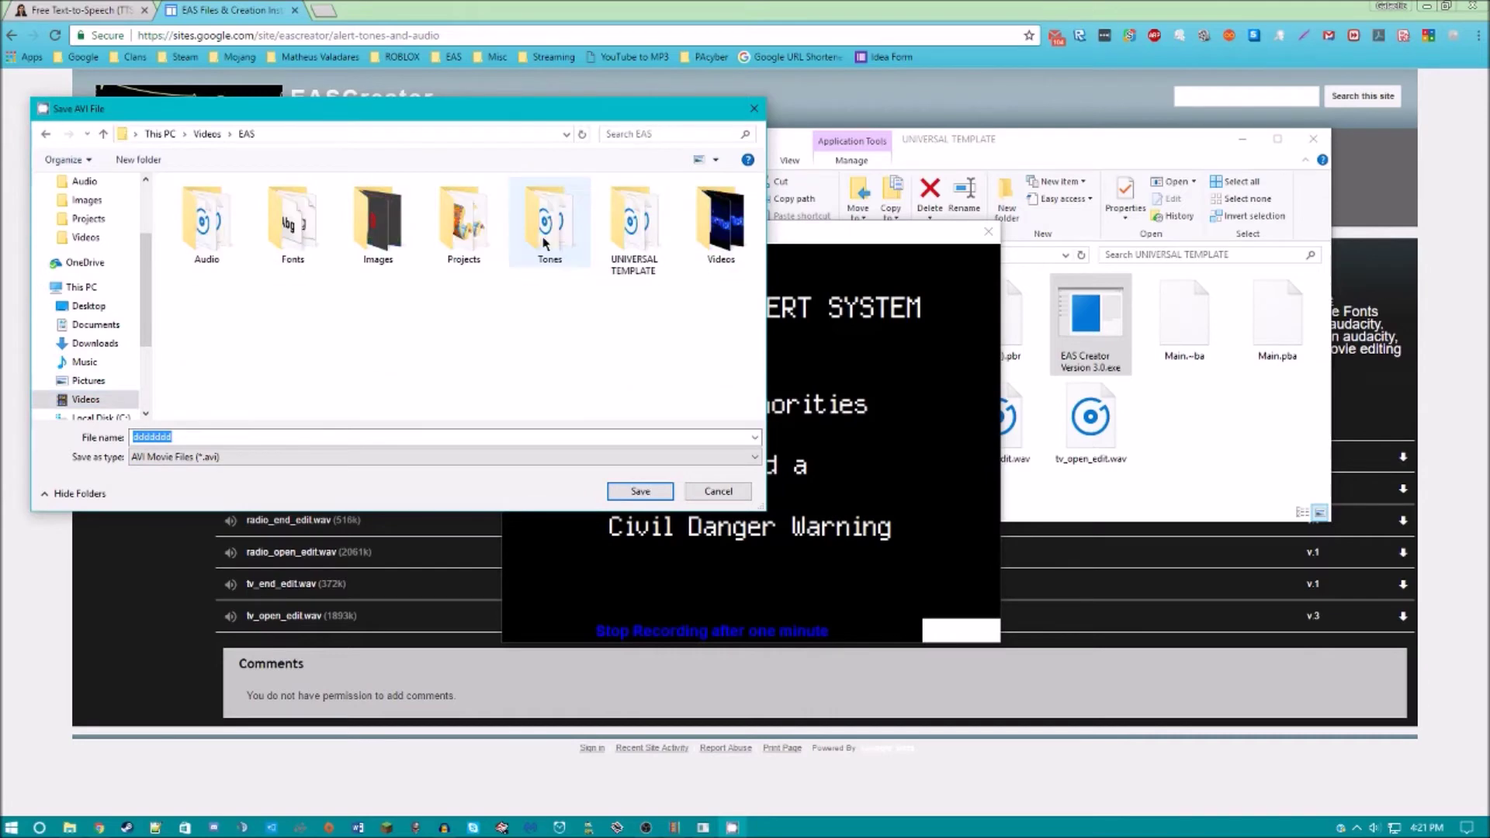
double_click(378, 223)
click(631, 492)
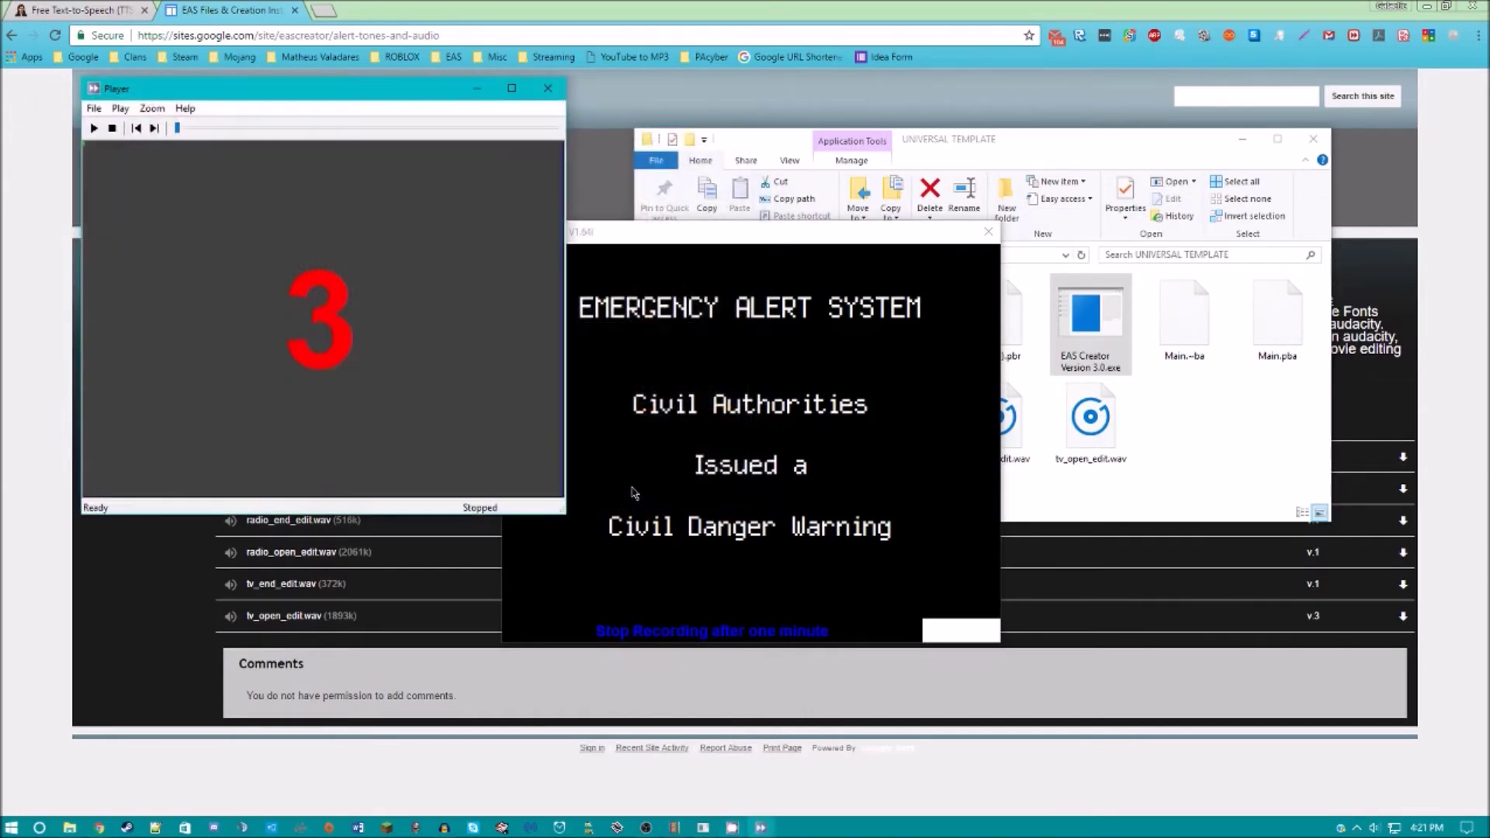
click(548, 88)
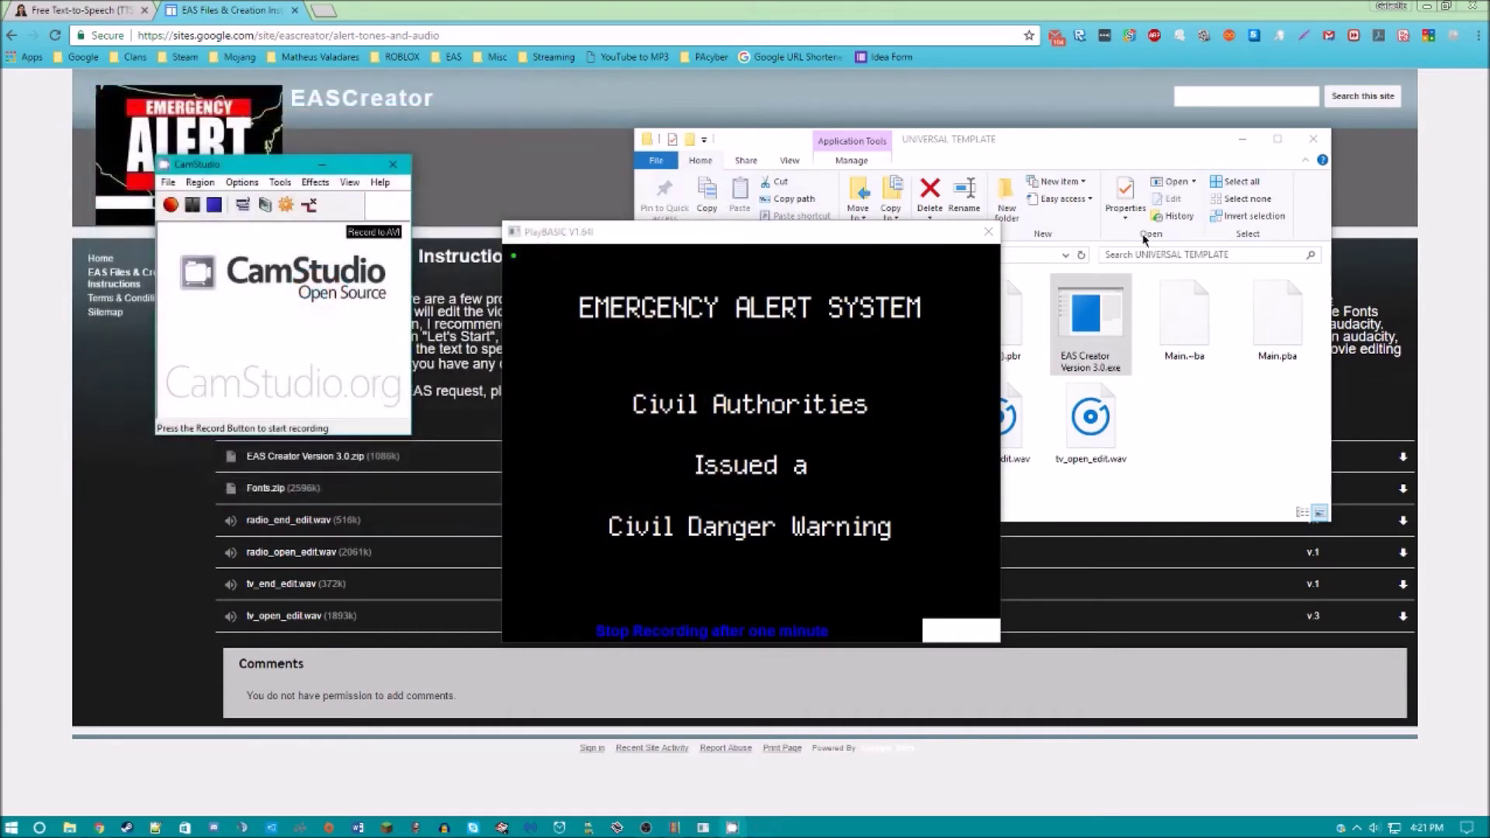
Switch to Movie Maker and start adding videos and photos to the empty project
click(675, 827)
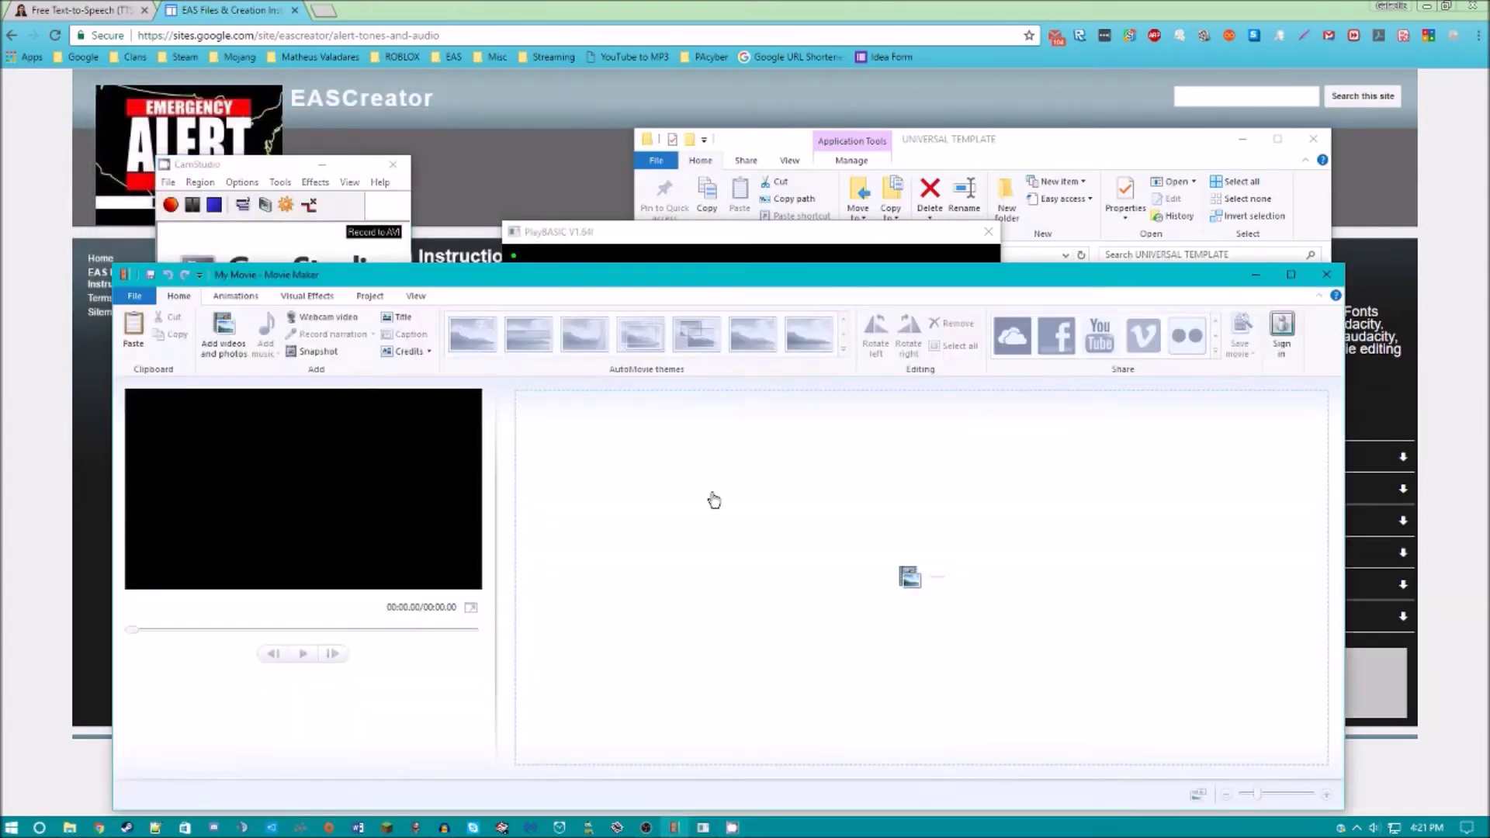
click(702, 519)
scroll(185, 496, down, 3)
scroll(186, 526, down, 1)
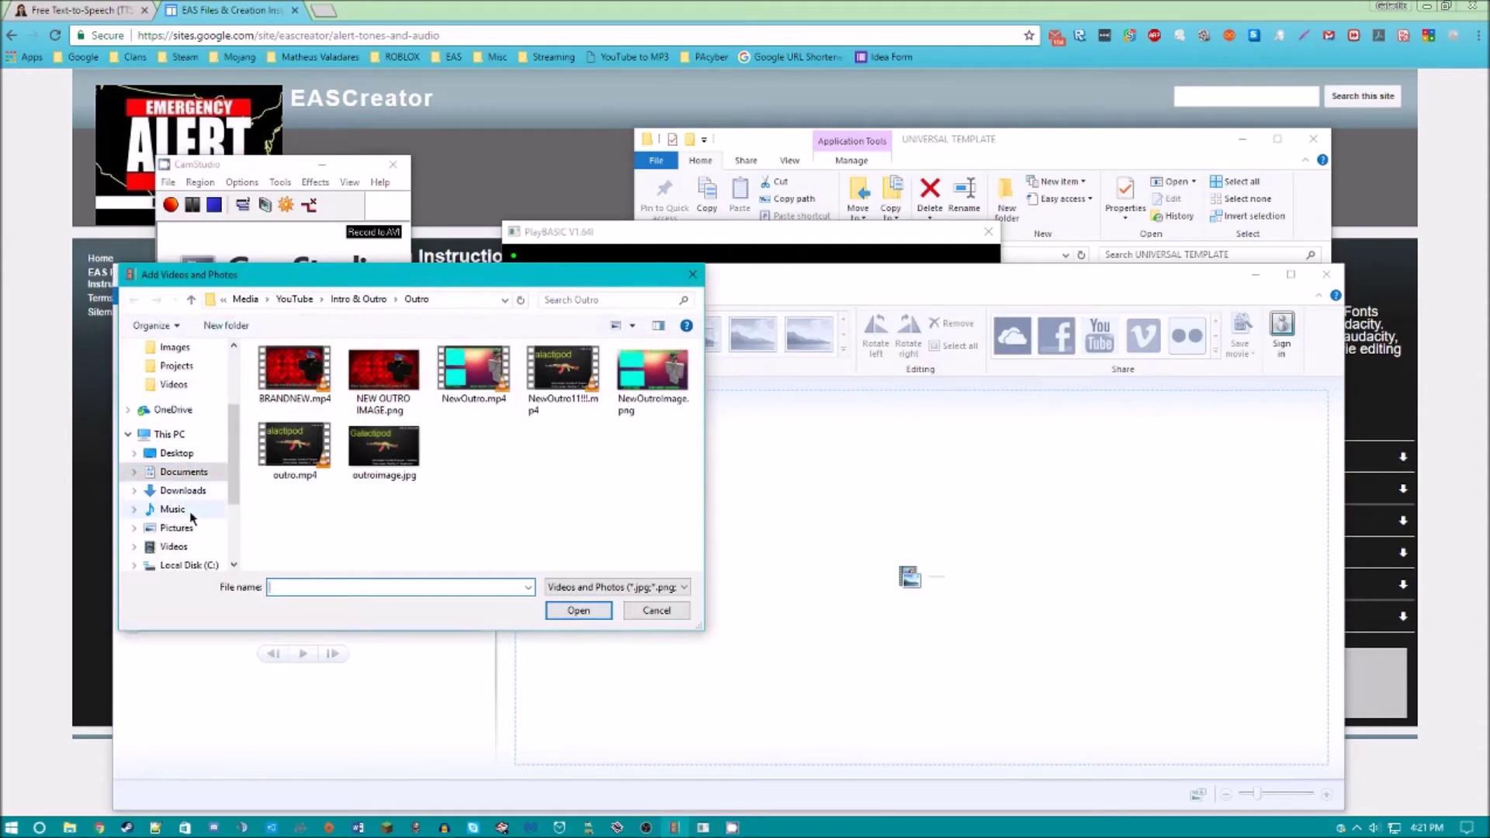
Browse the Pictures folder and search it for "gray", then clear the search
click(177, 528)
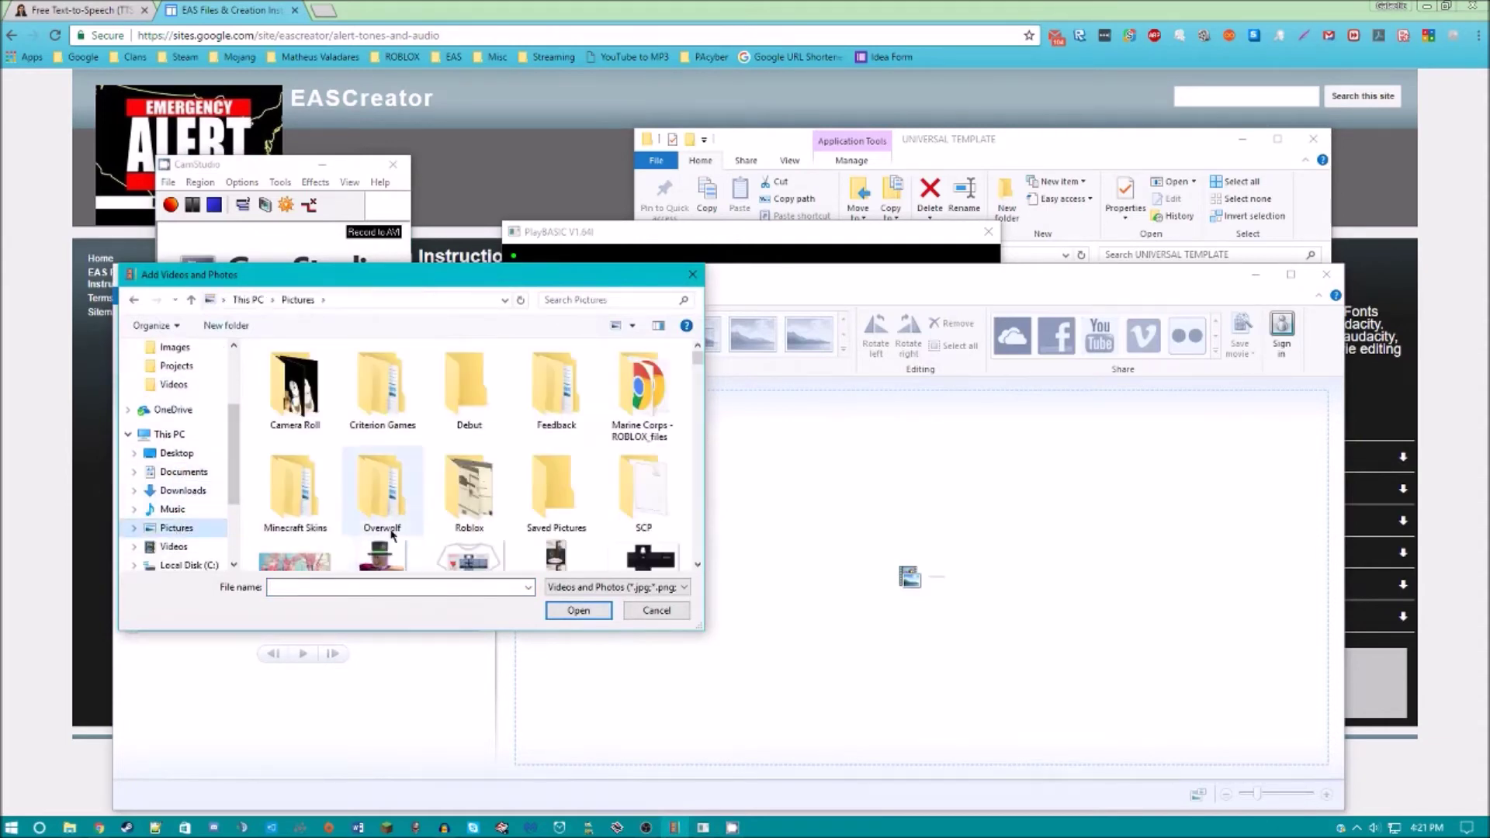
scroll(388, 512, down, 10)
scroll(392, 506, down, 10)
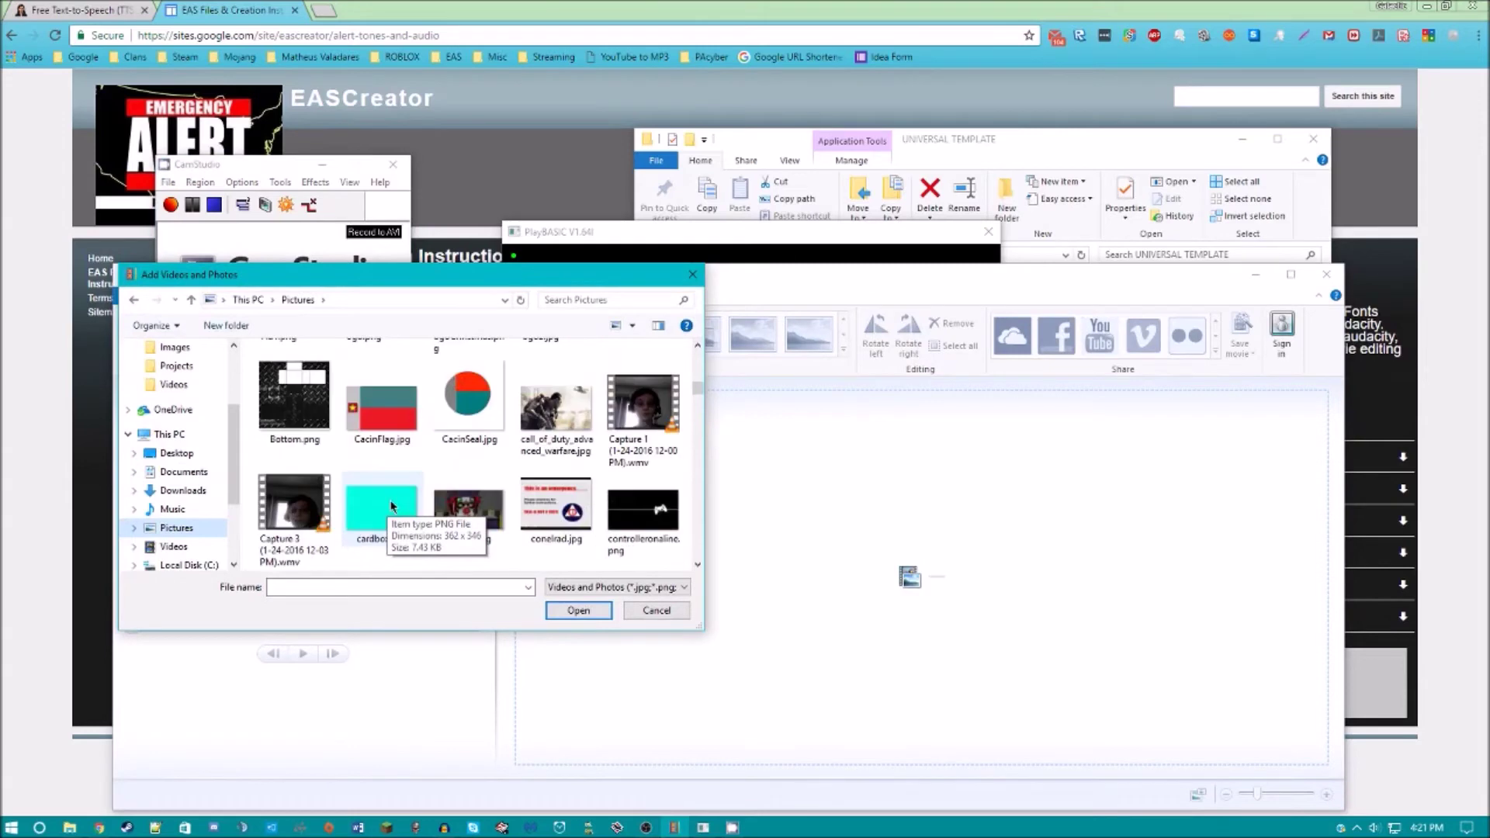
scroll(440, 469, down, 8)
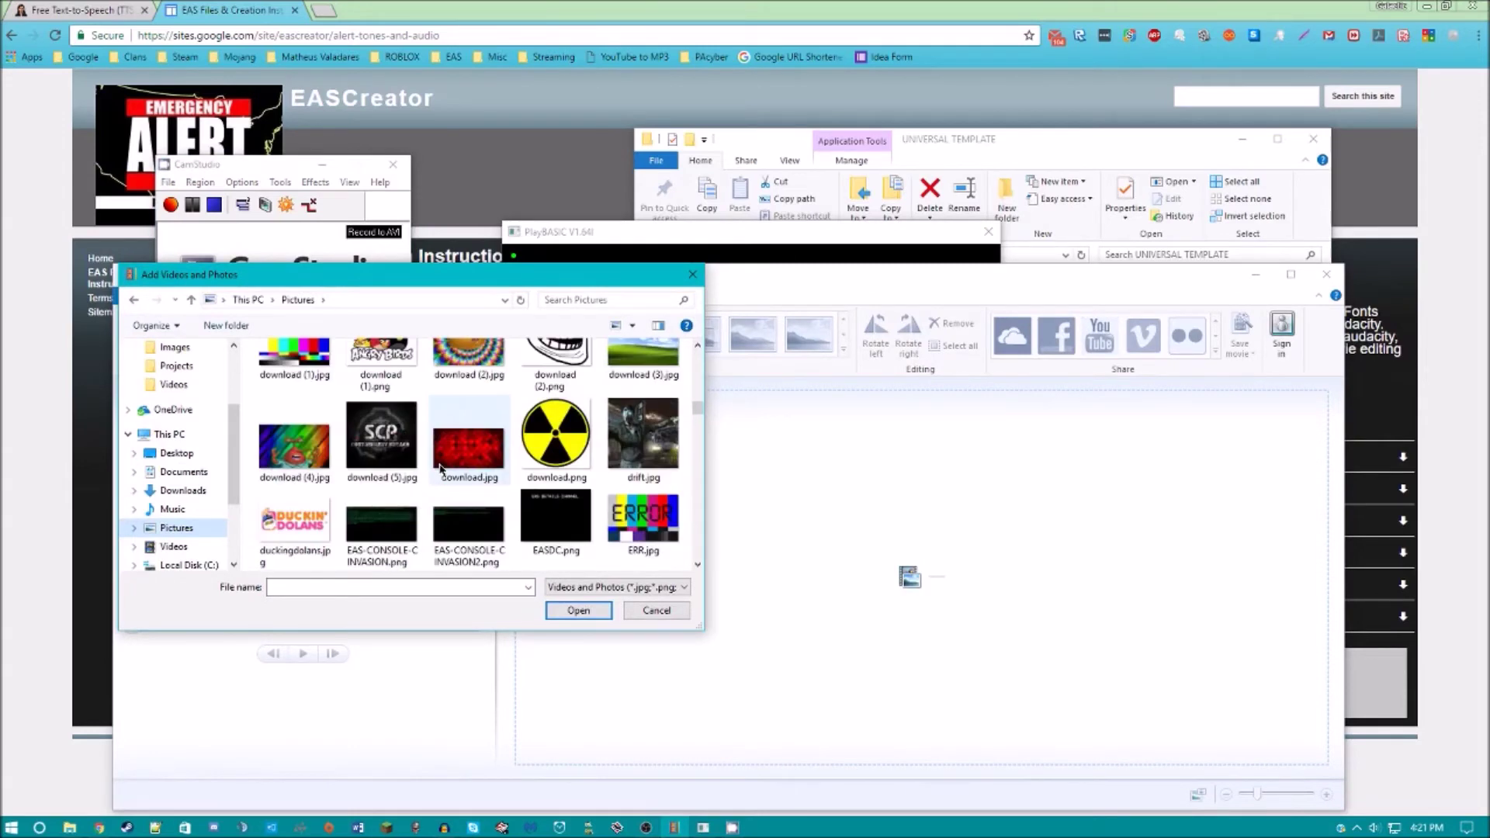
click(594, 300)
text(gr)
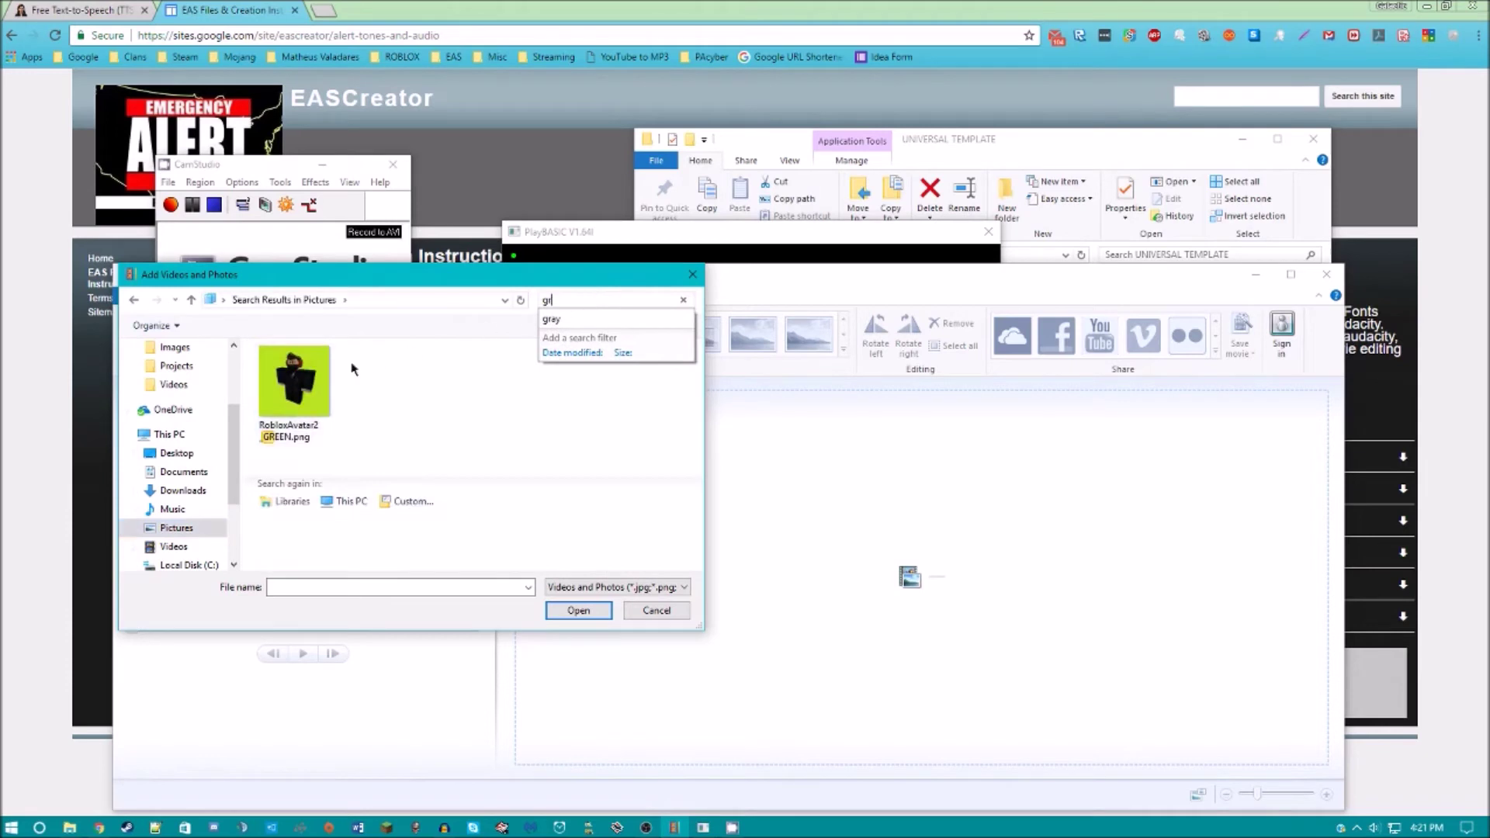
text(ay)
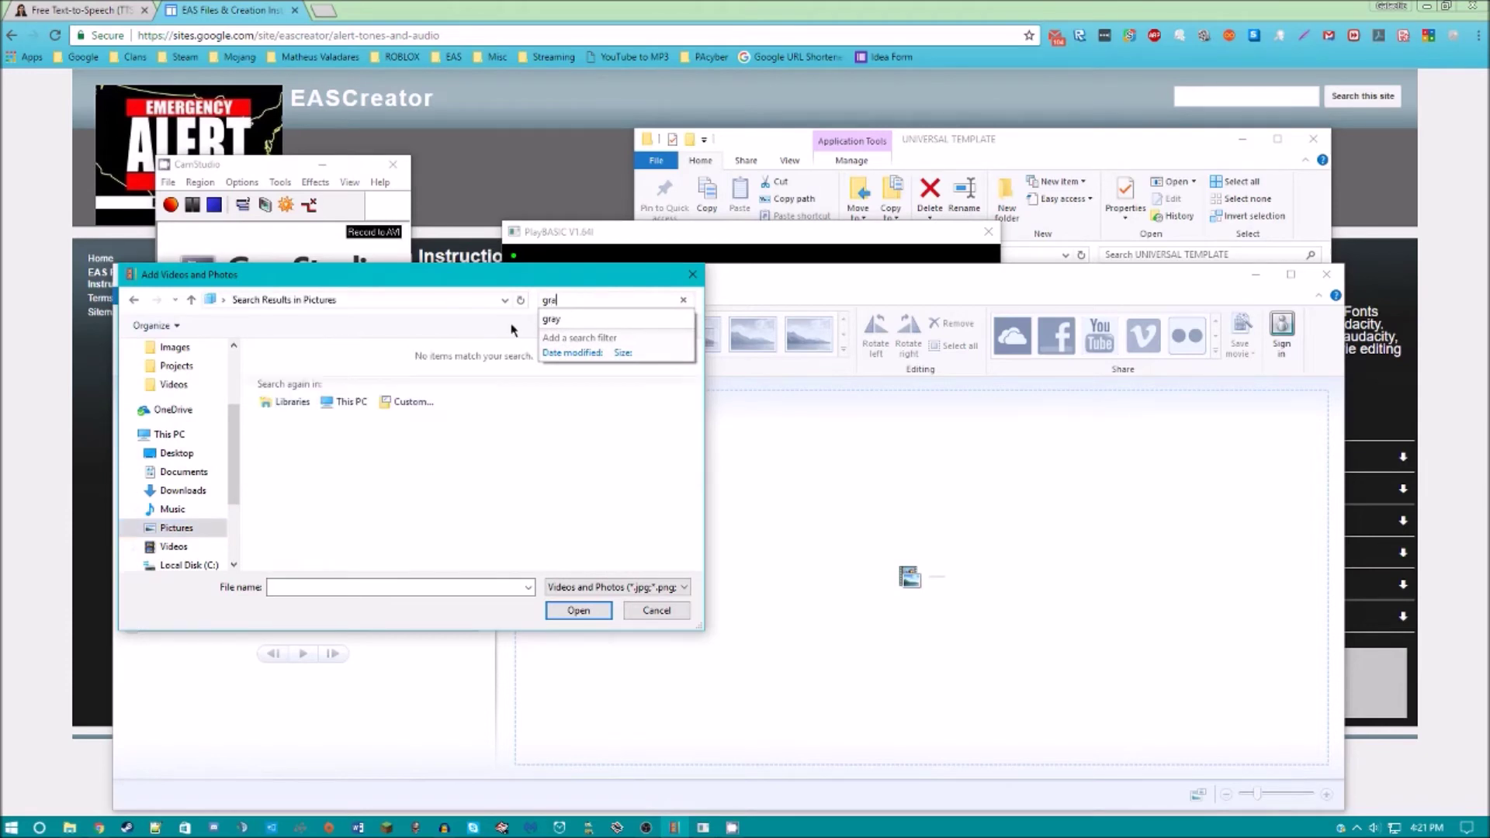
key(BackSpace)
key(BackSpace)
key(BackSpace)
key(BackSpace)
Search the Images folder under Videos > EAS for "gr" and add the plain gray image to the project
click(186, 546)
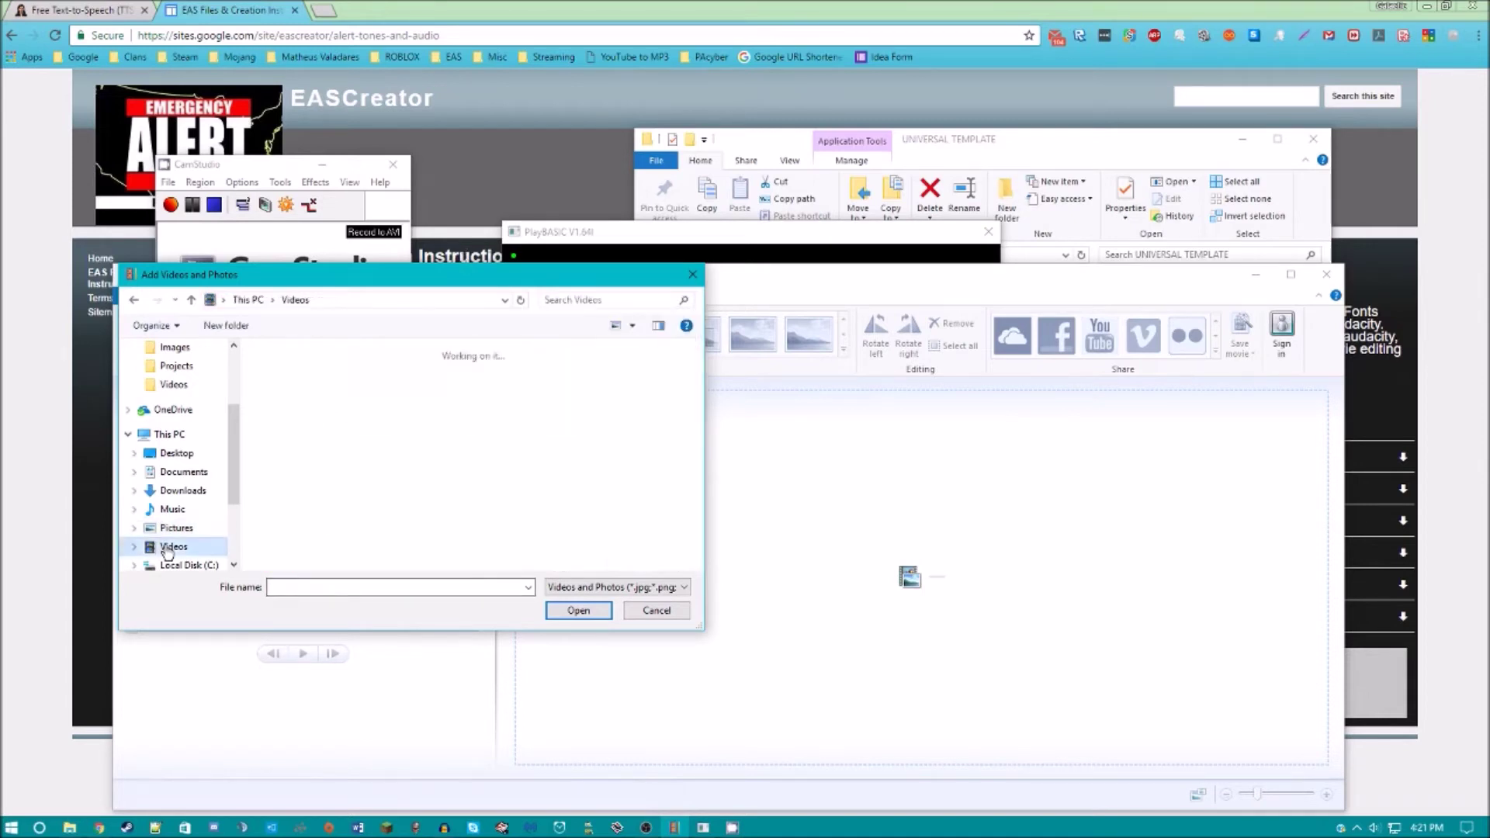
double_click(669, 397)
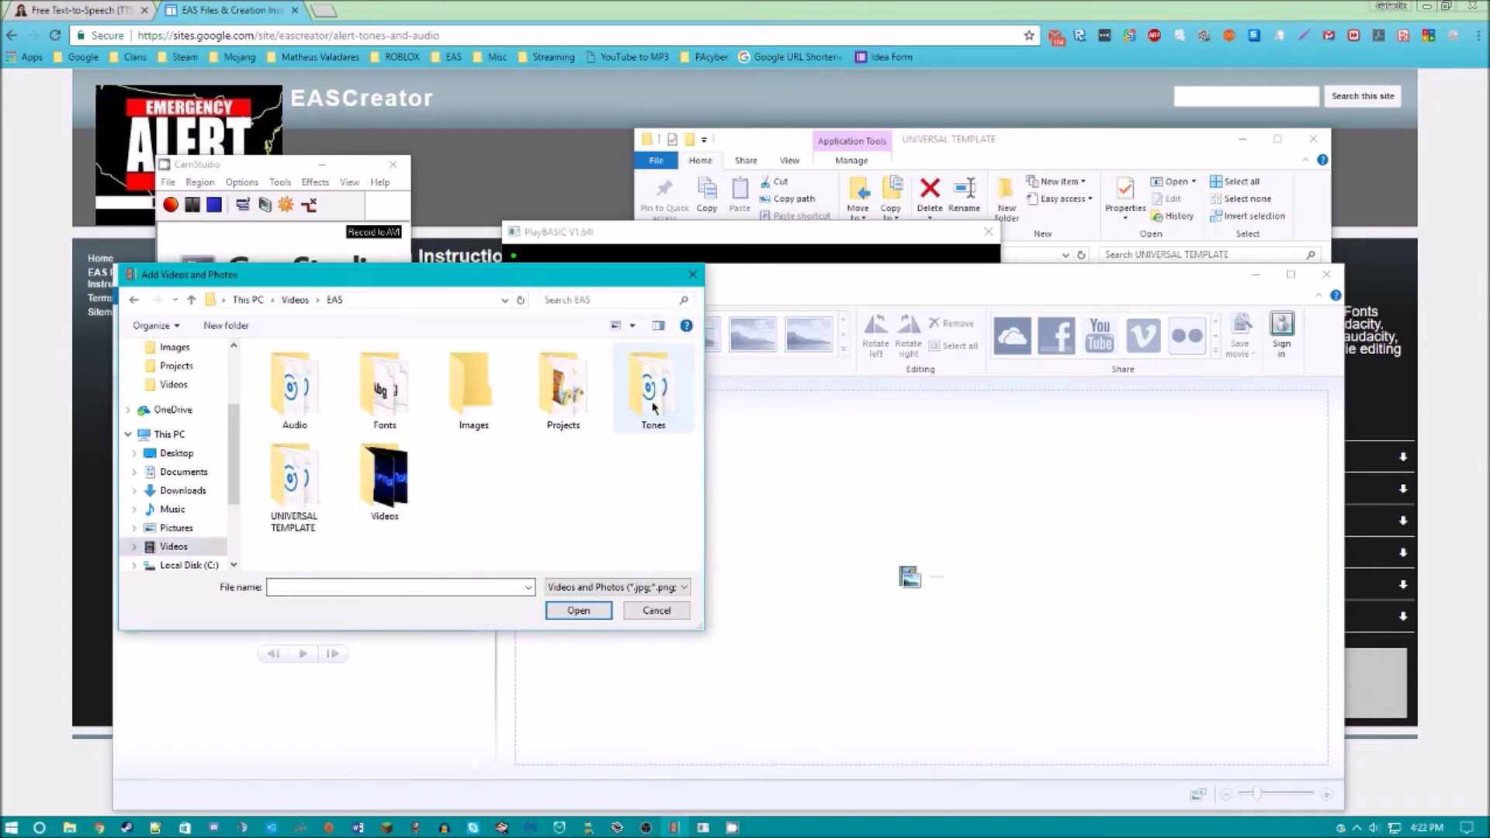
double_click(474, 388)
click(636, 296)
text(gr)
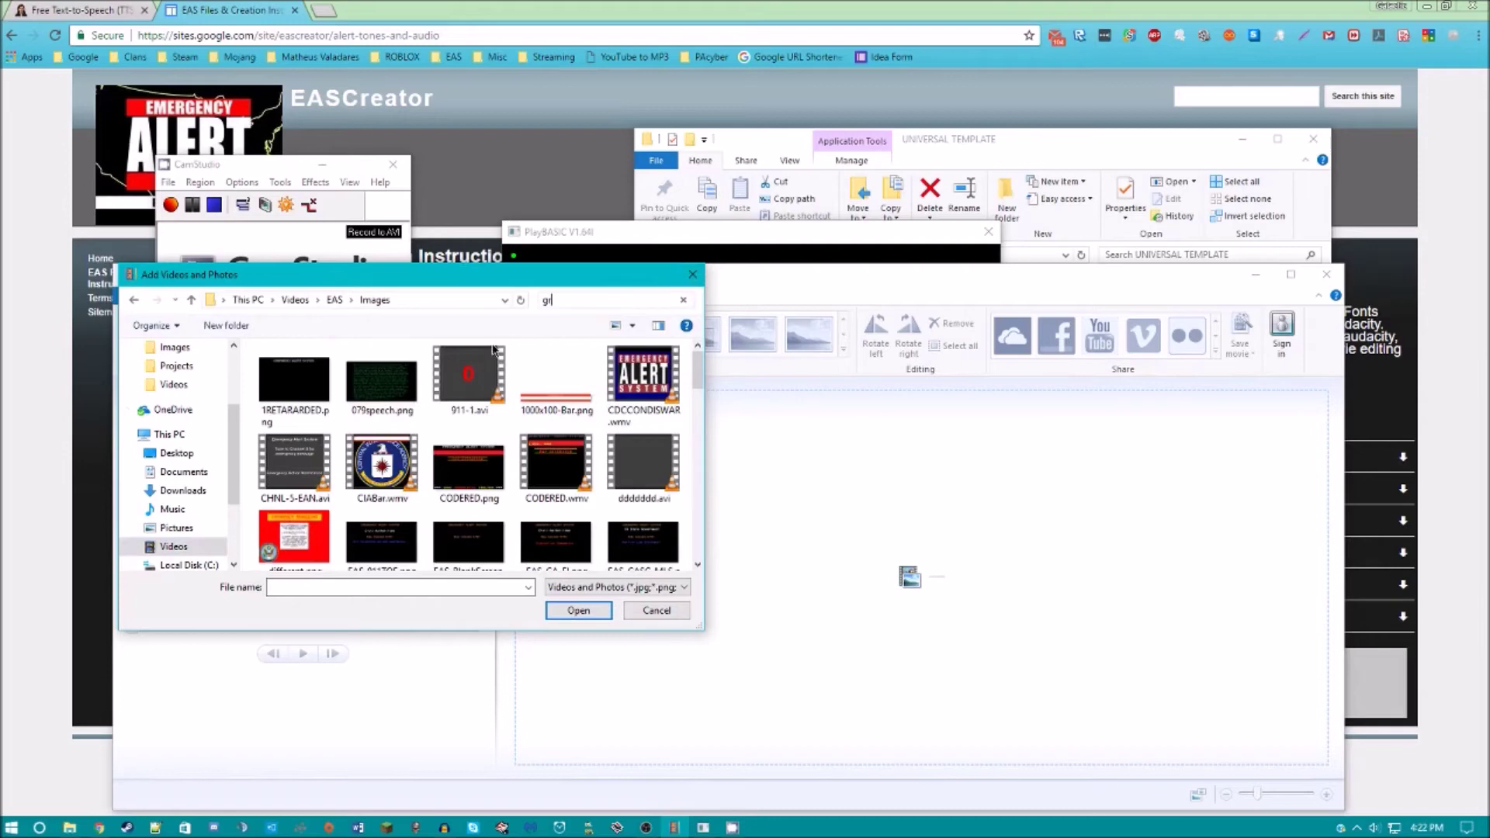
double_click(307, 371)
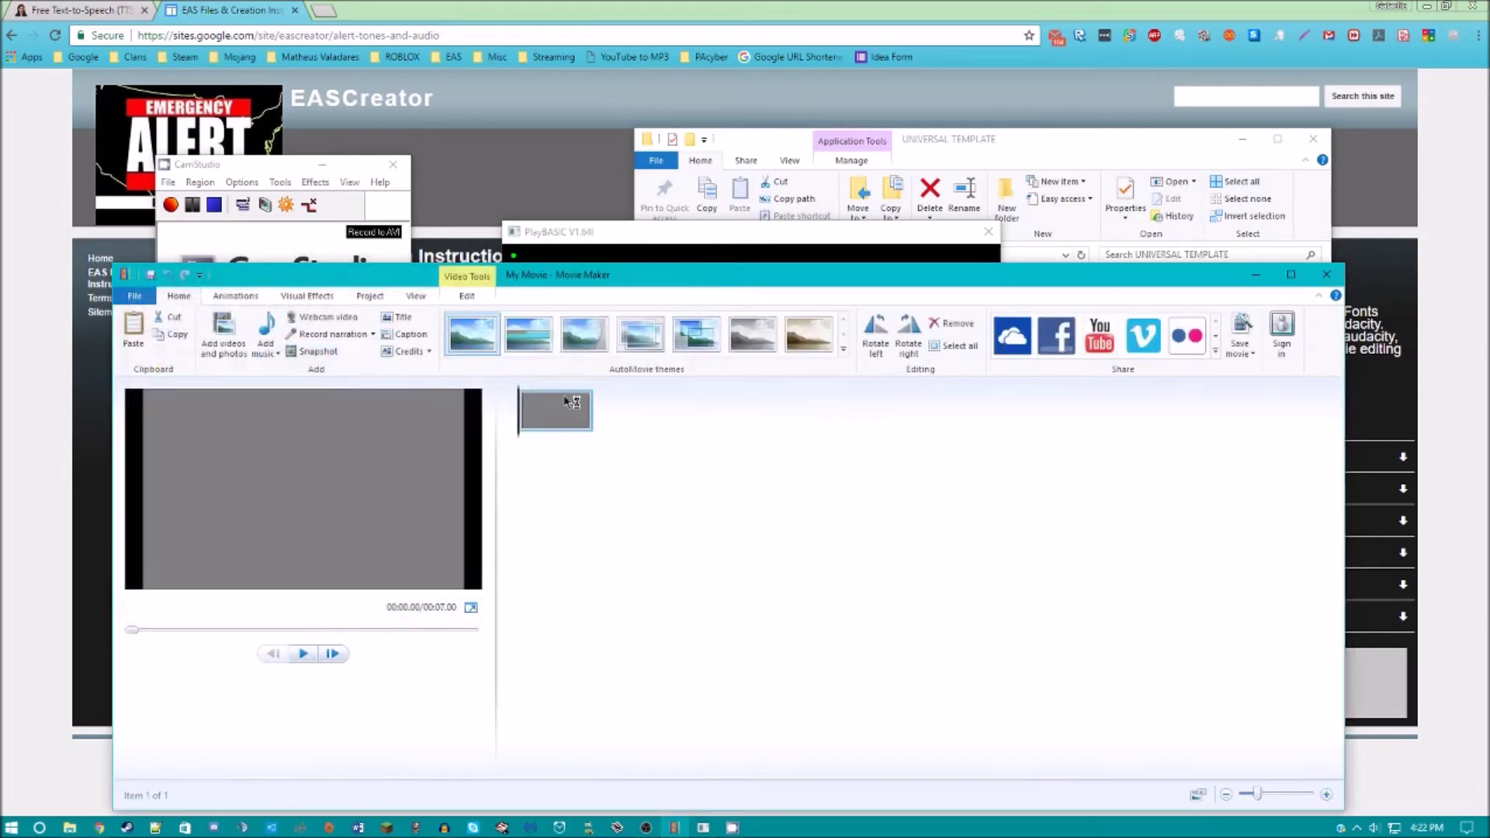
Add tv_open_edit.wav from the Tones folder under Videos > EAS as the project's music
click(268, 335)
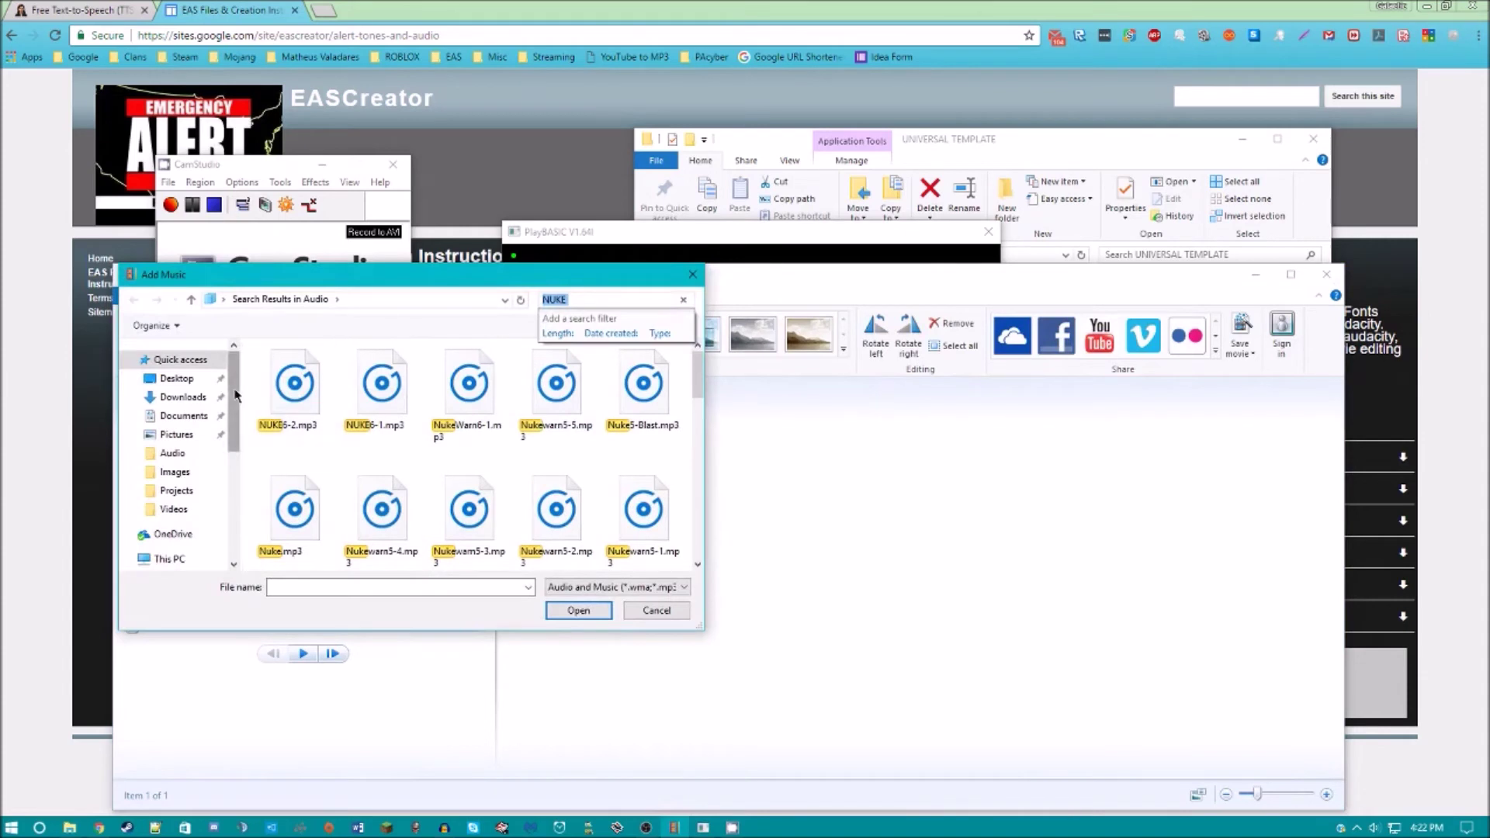
click(174, 474)
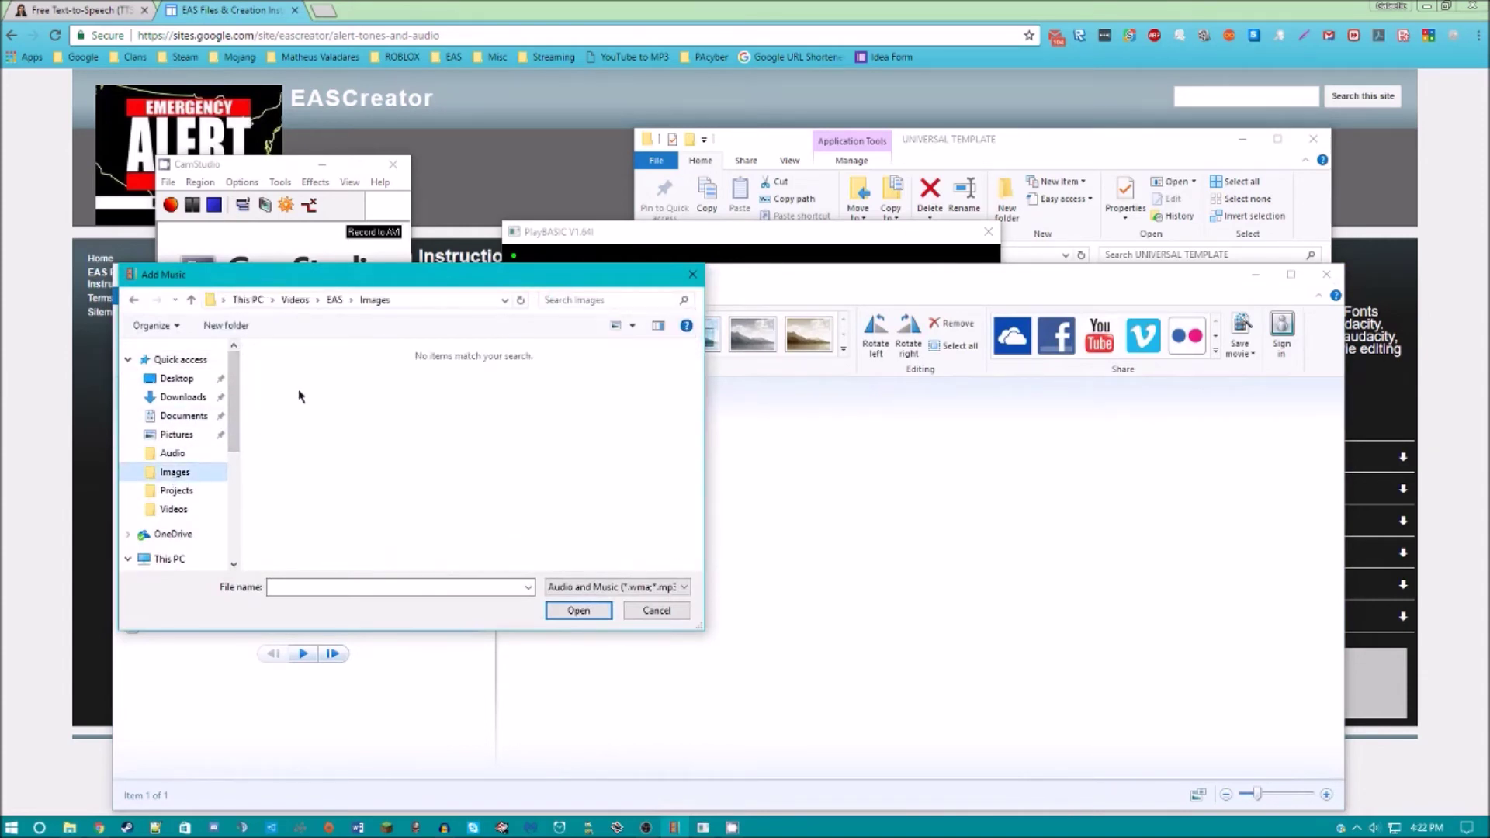
click(335, 299)
click(293, 400)
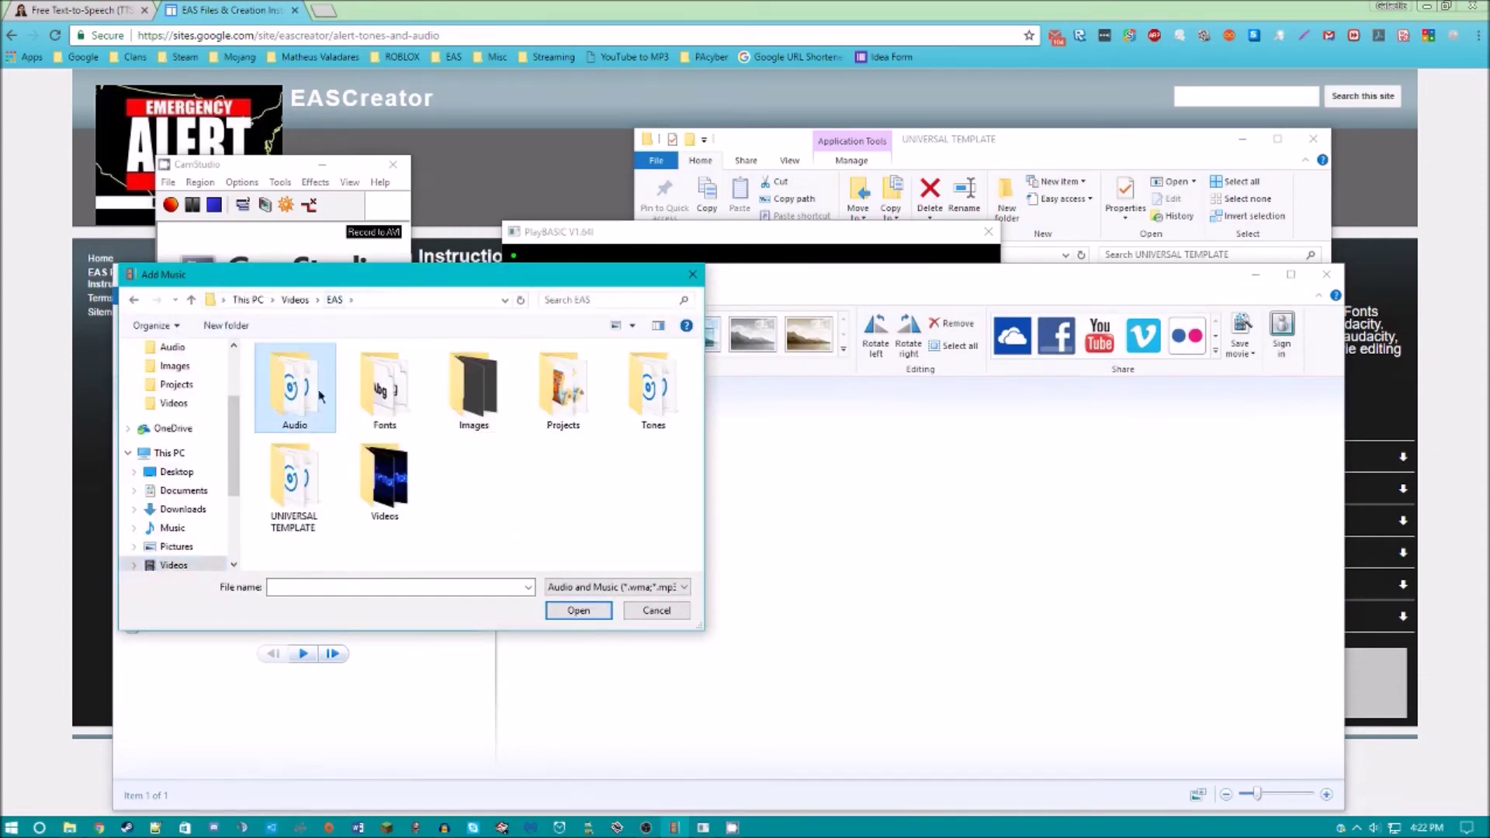
double_click(653, 388)
scroll(373, 496, down, 3)
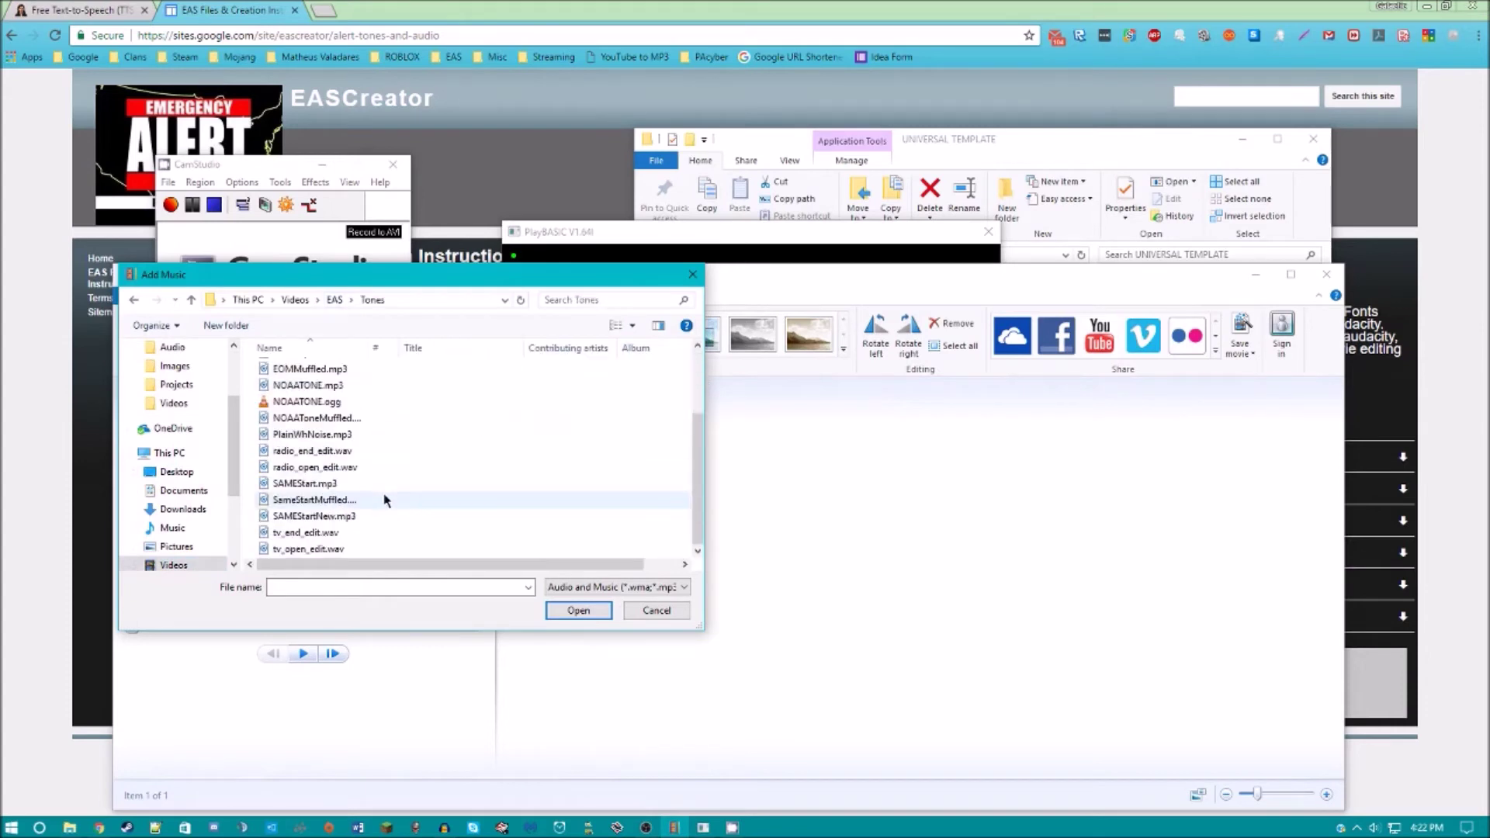
double_click(326, 549)
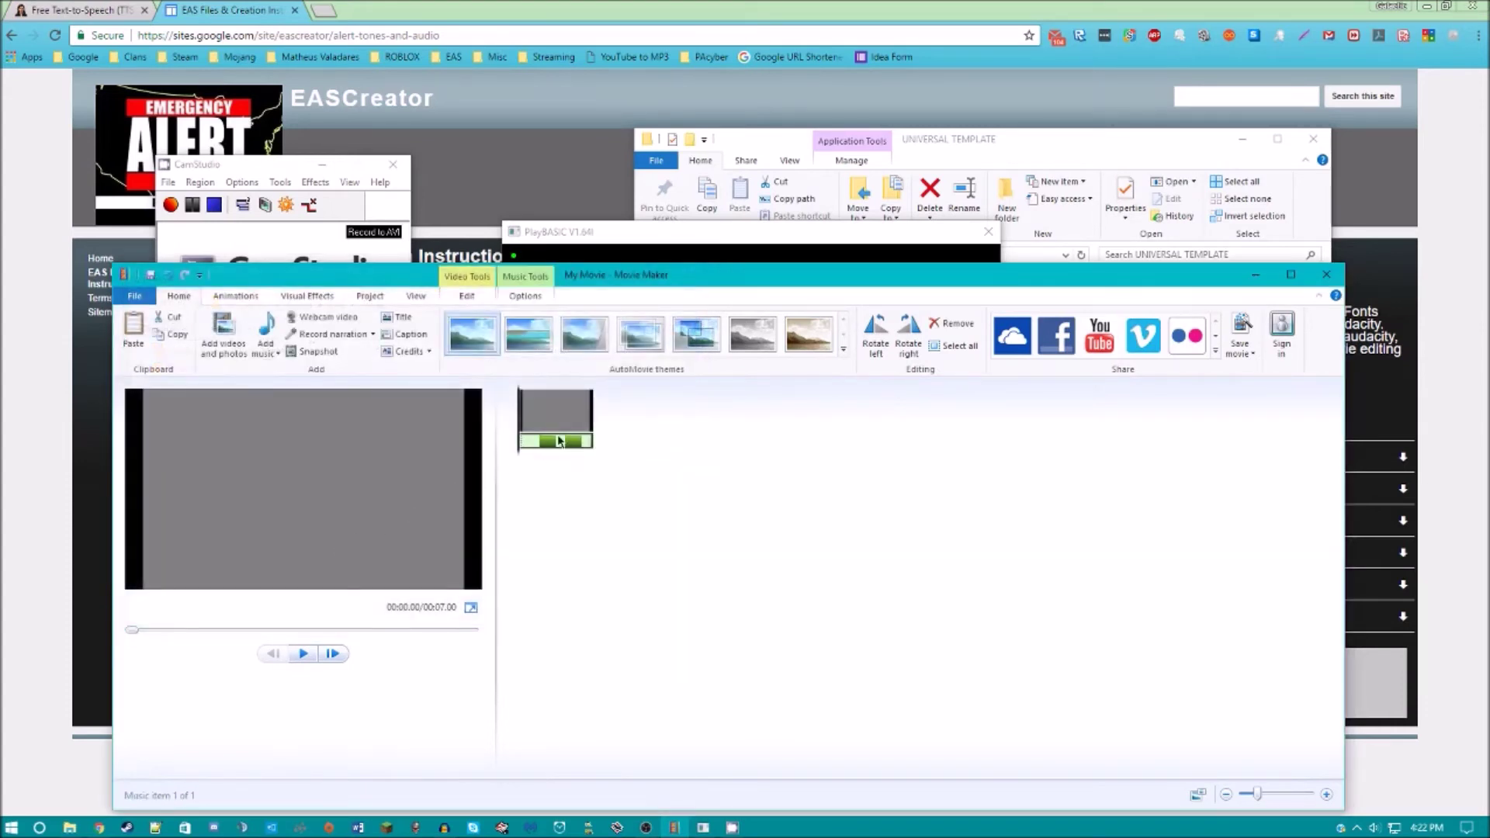
Set the music track's start point at about 2.07 seconds
drag(522, 443, 542, 453)
right_click(554, 447)
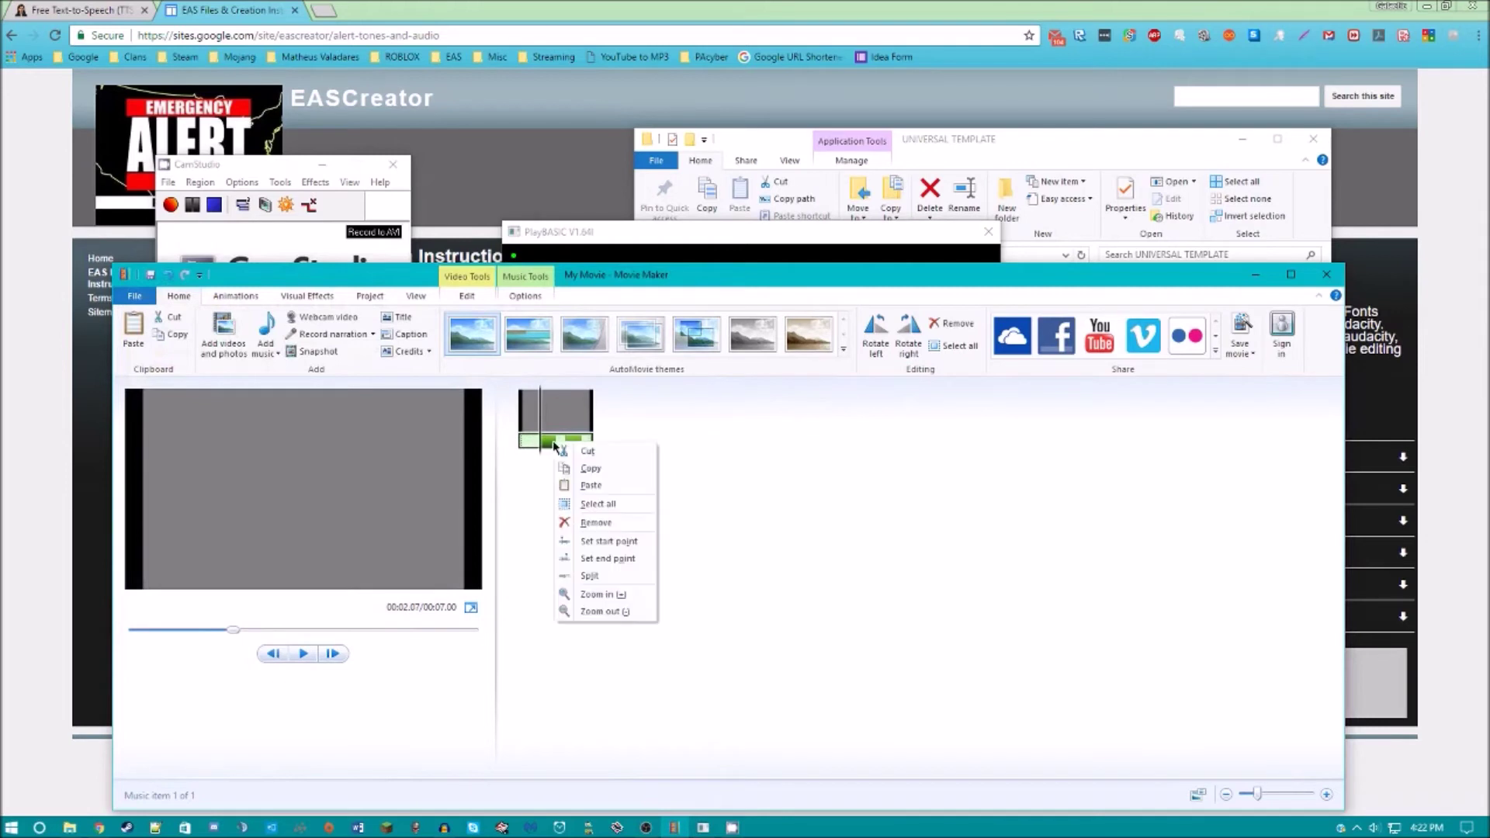
click(611, 542)
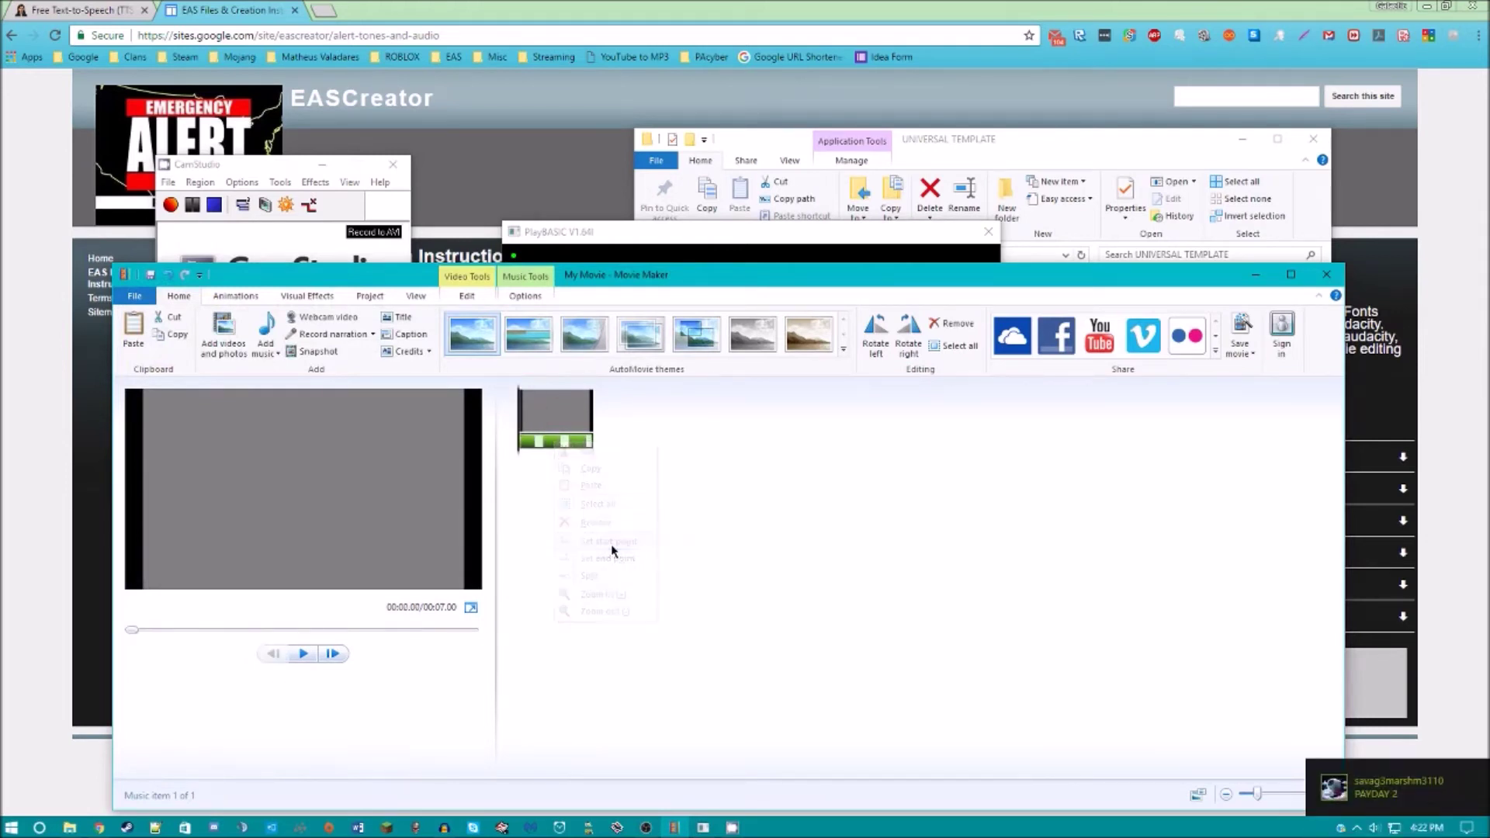
Add the recorded alert screen video to the project after the gray image
click(221, 330)
text(dead air)
double_click(294, 368)
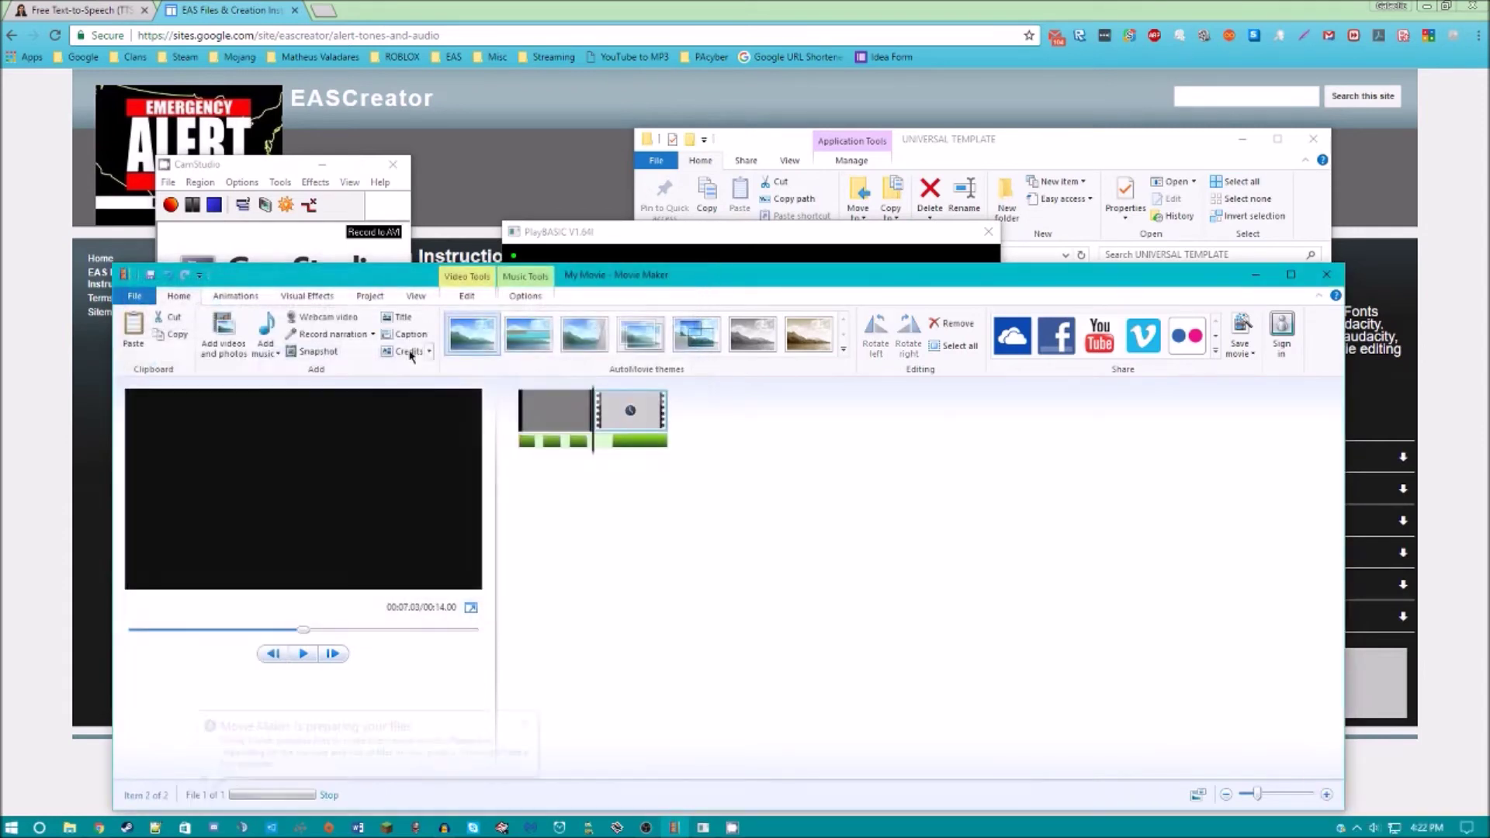
Set the alert video's start point at about 13.90 seconds on the timeline, where the Civil Danger Warning text is shown
drag(600, 453, 629, 457)
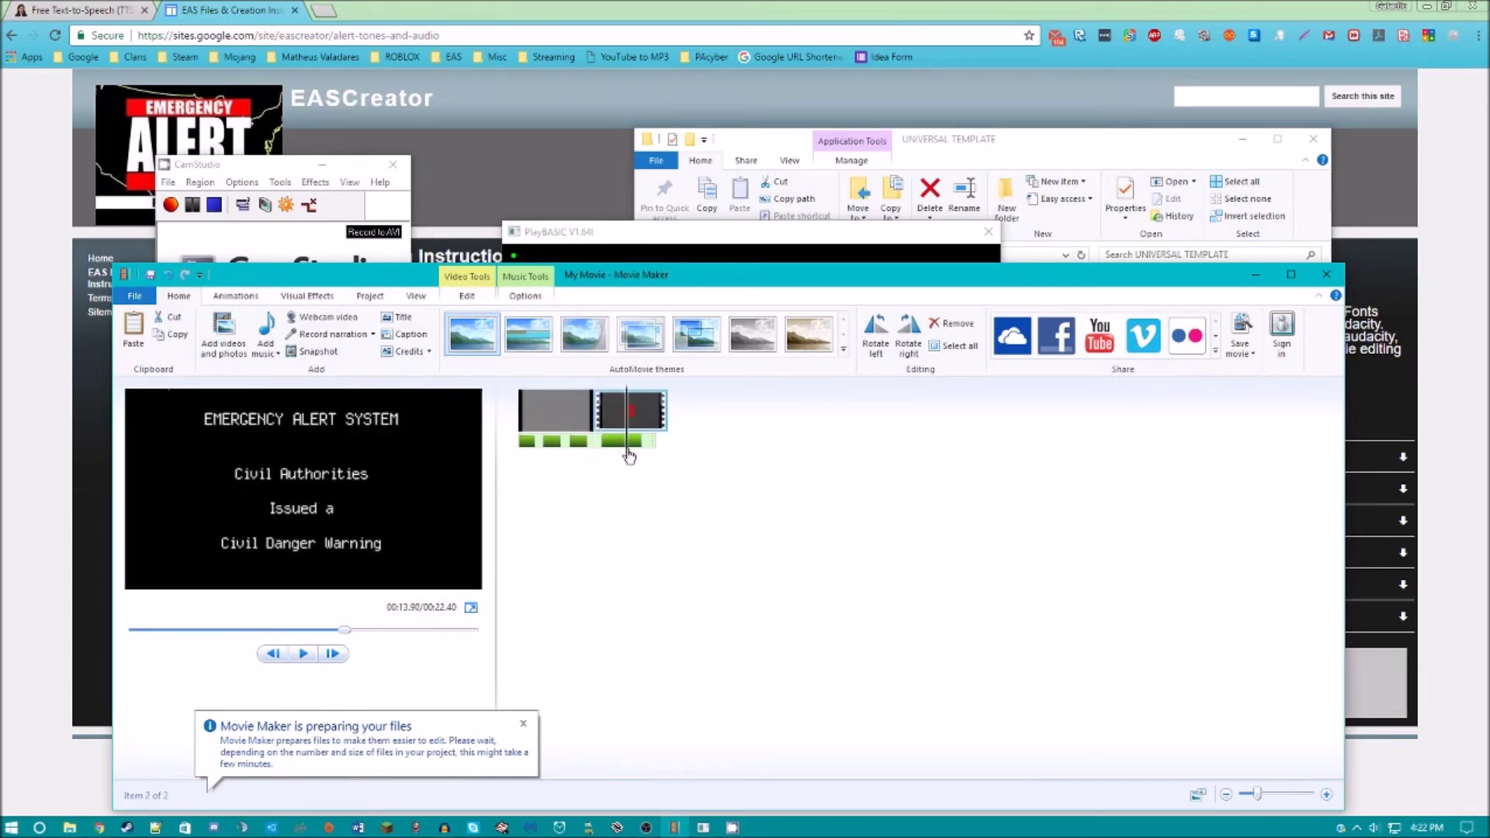
right_click(660, 404)
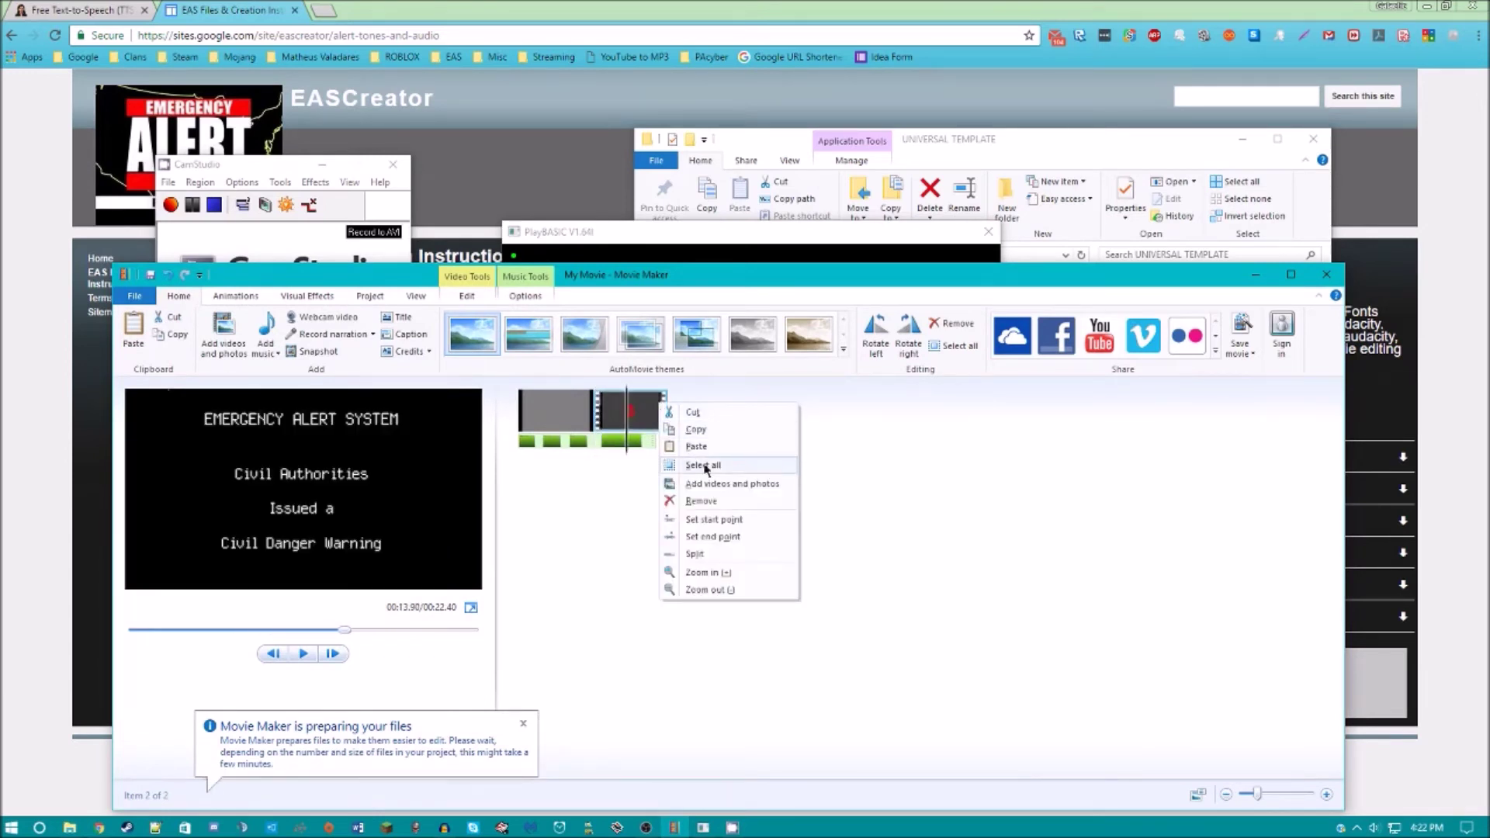
click(719, 520)
Copy the trimmed alert clip, paste four copies of it into the timeline, and select the second alert clip
right_click(649, 416)
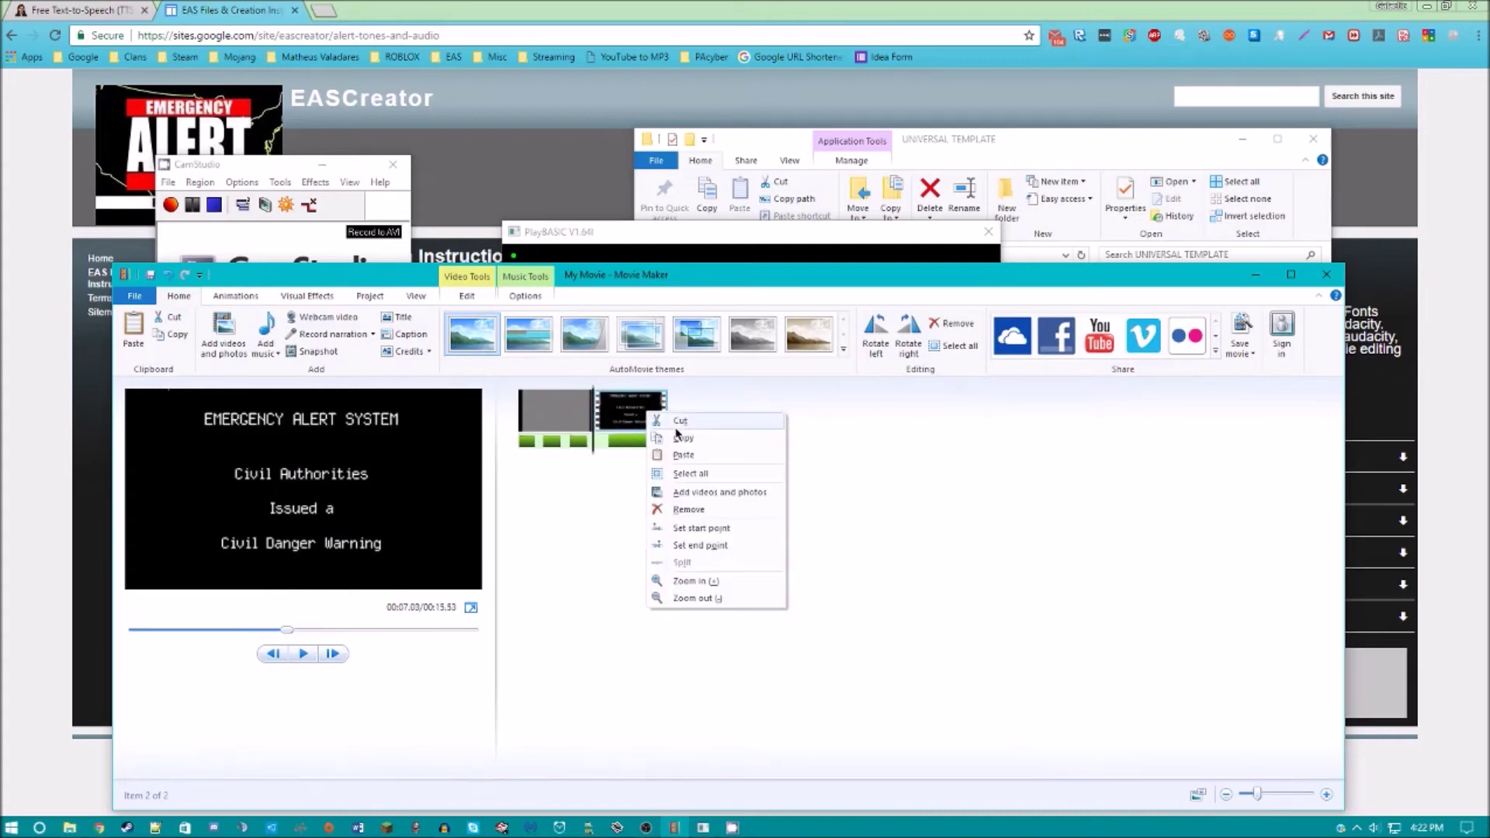
click(680, 437)
key(ctrl+v)
key(ctrl+v)
key(ctrl+v)
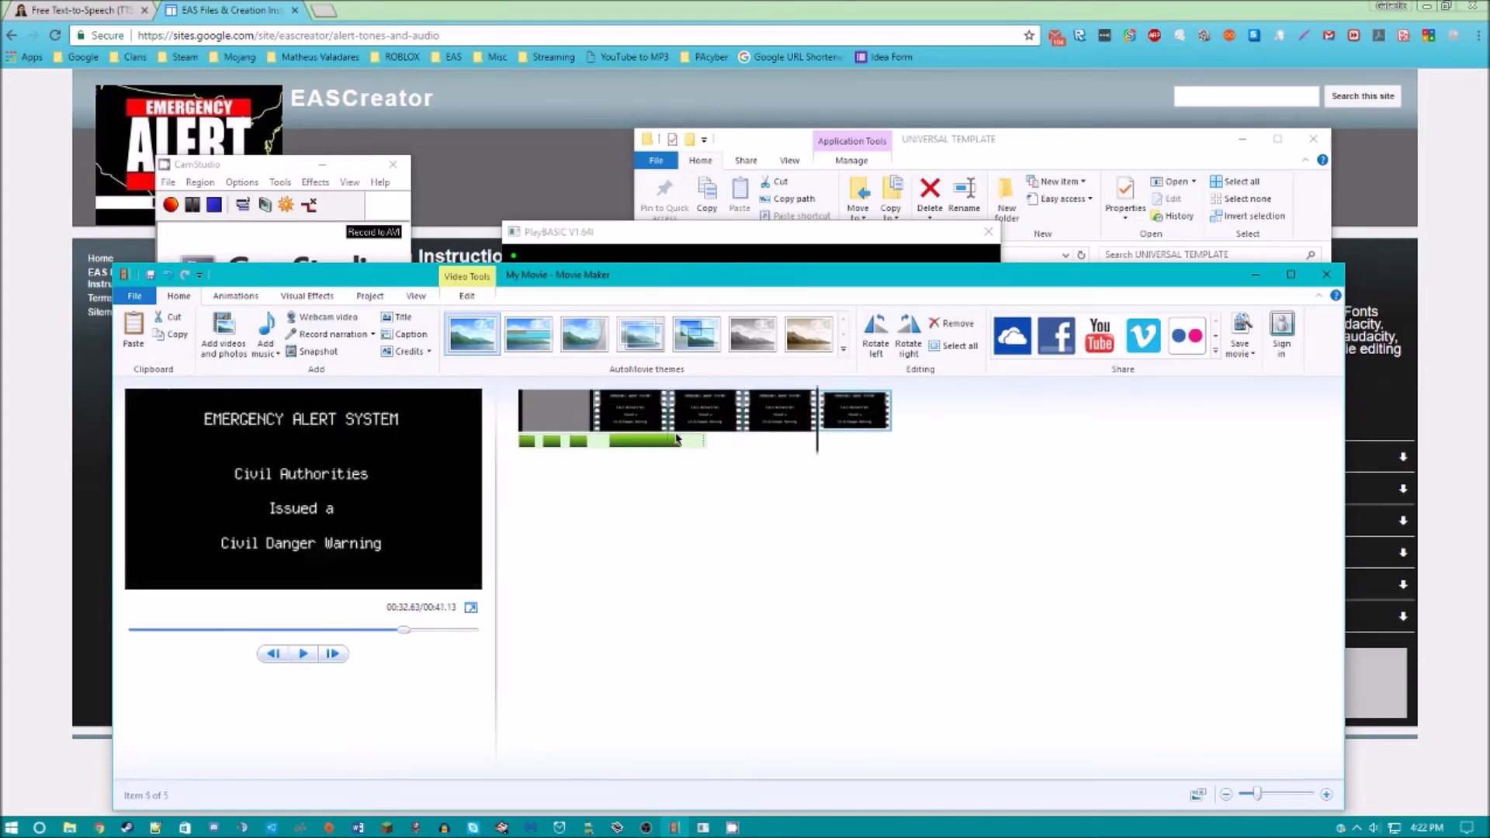
key(ctrl+v)
click(668, 410)
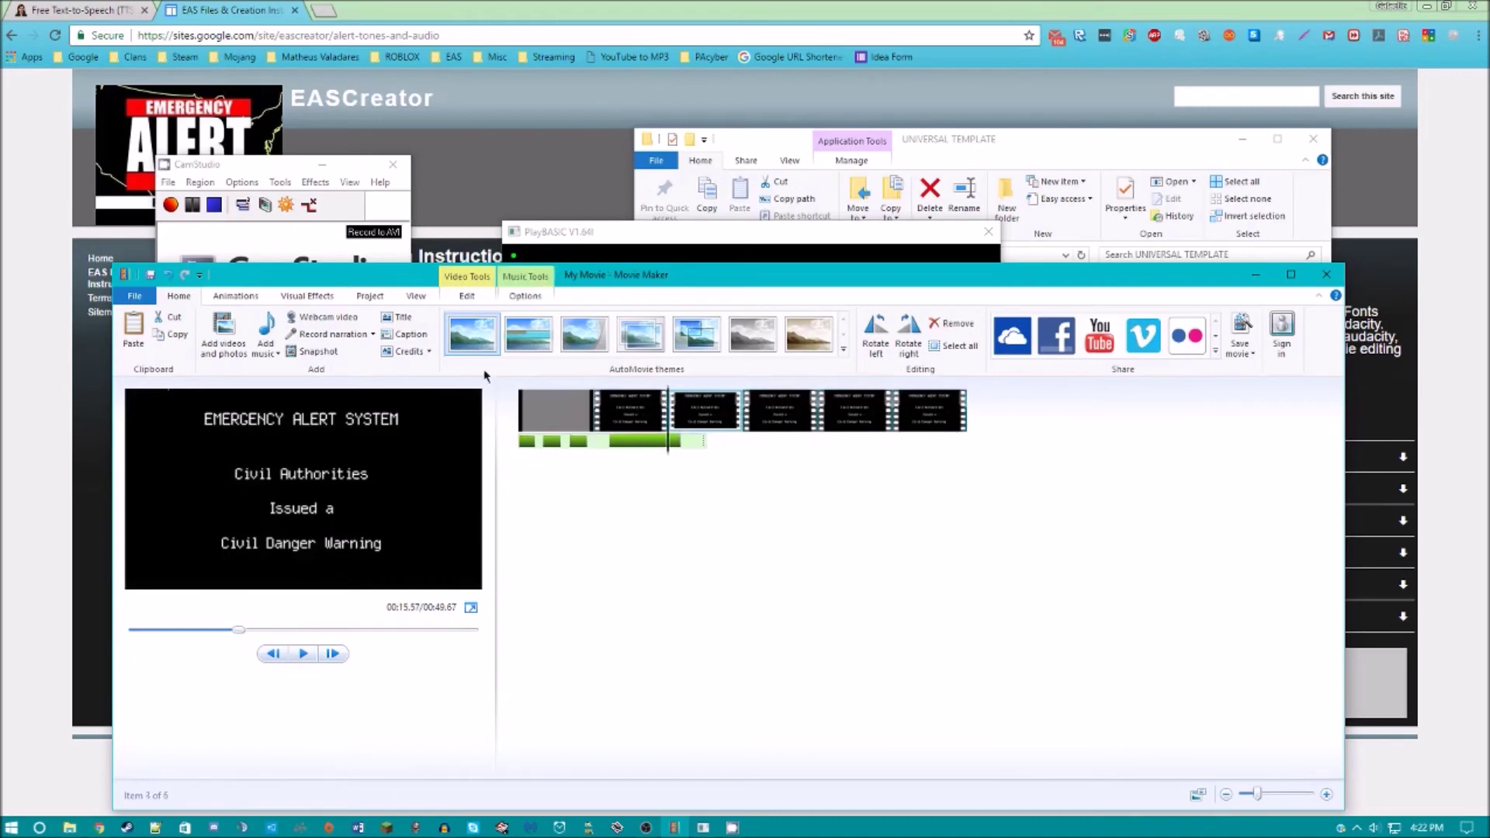
click(266, 330)
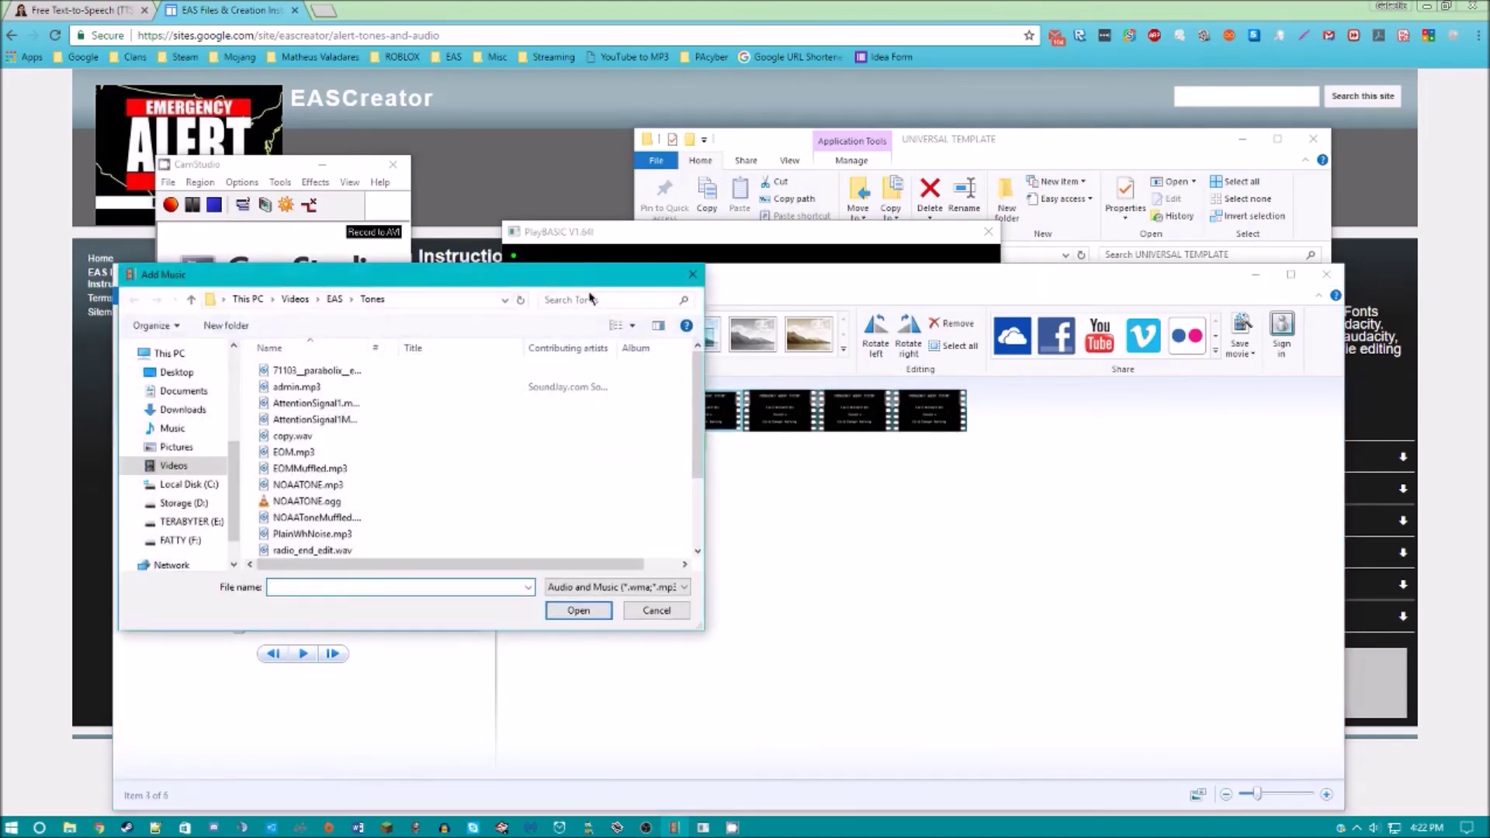
click(334, 299)
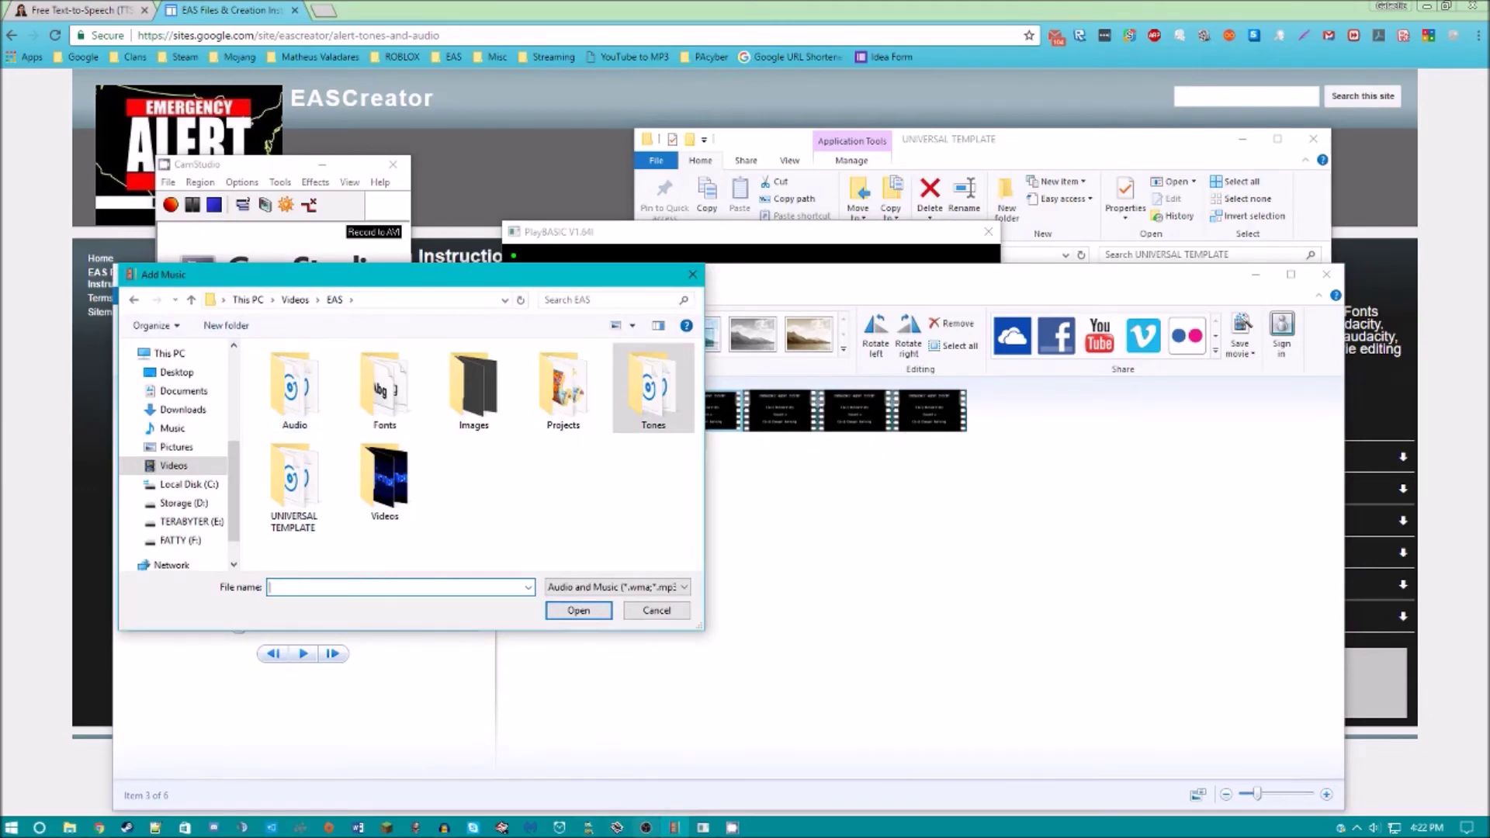
click(692, 274)
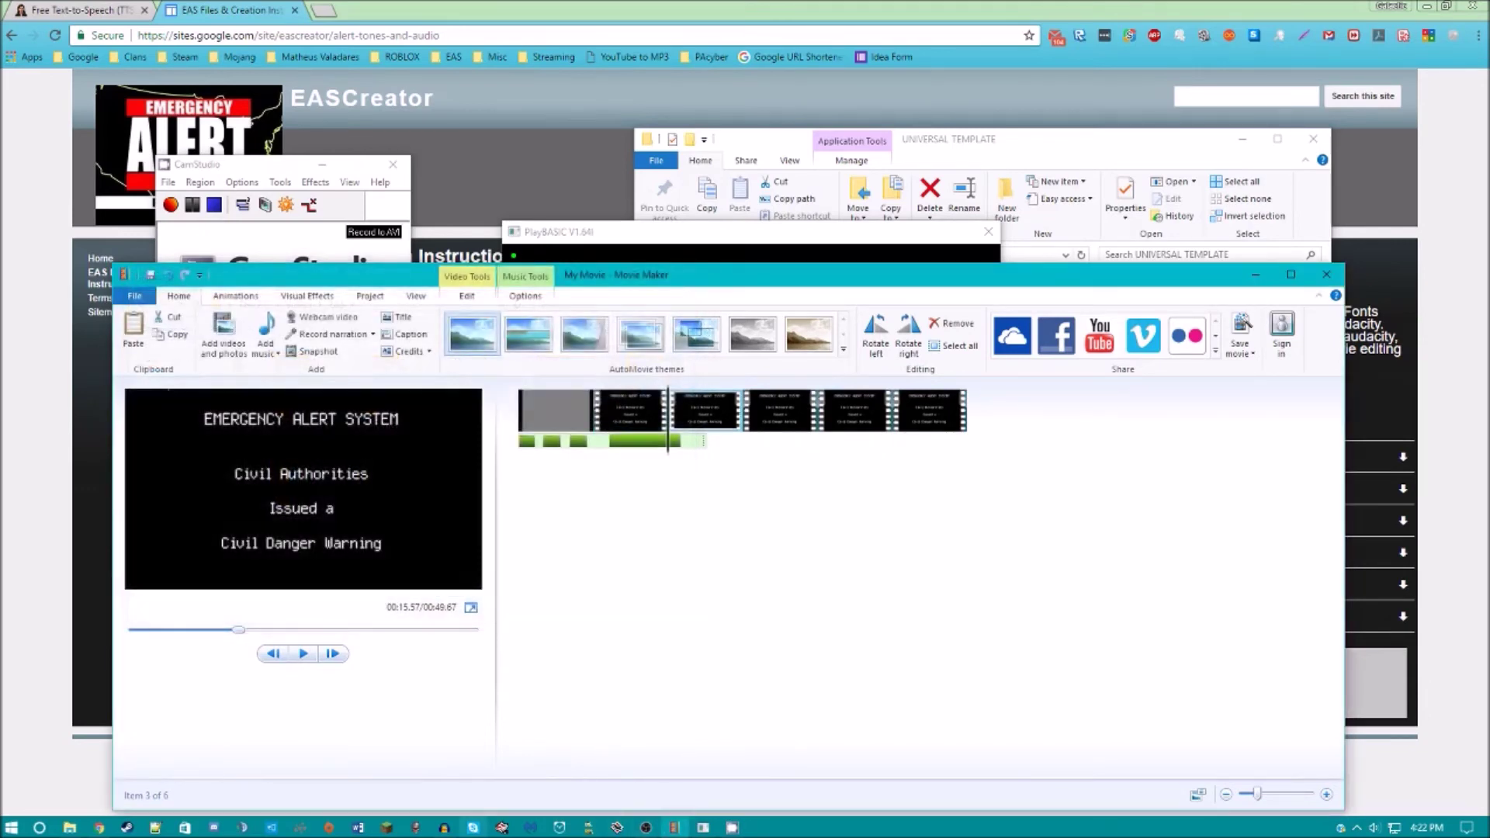
click(444, 827)
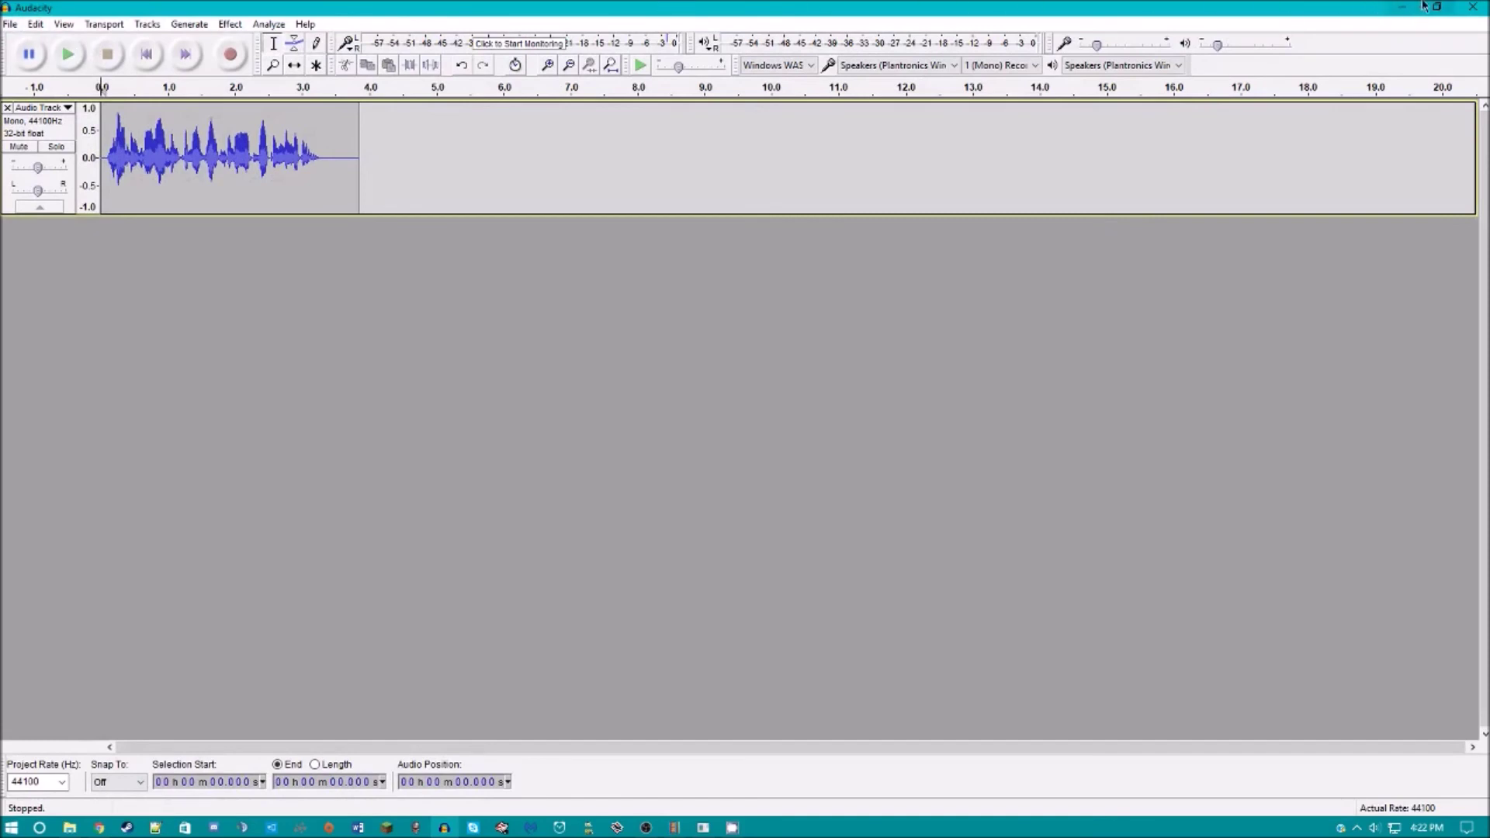
click(1392, 6)
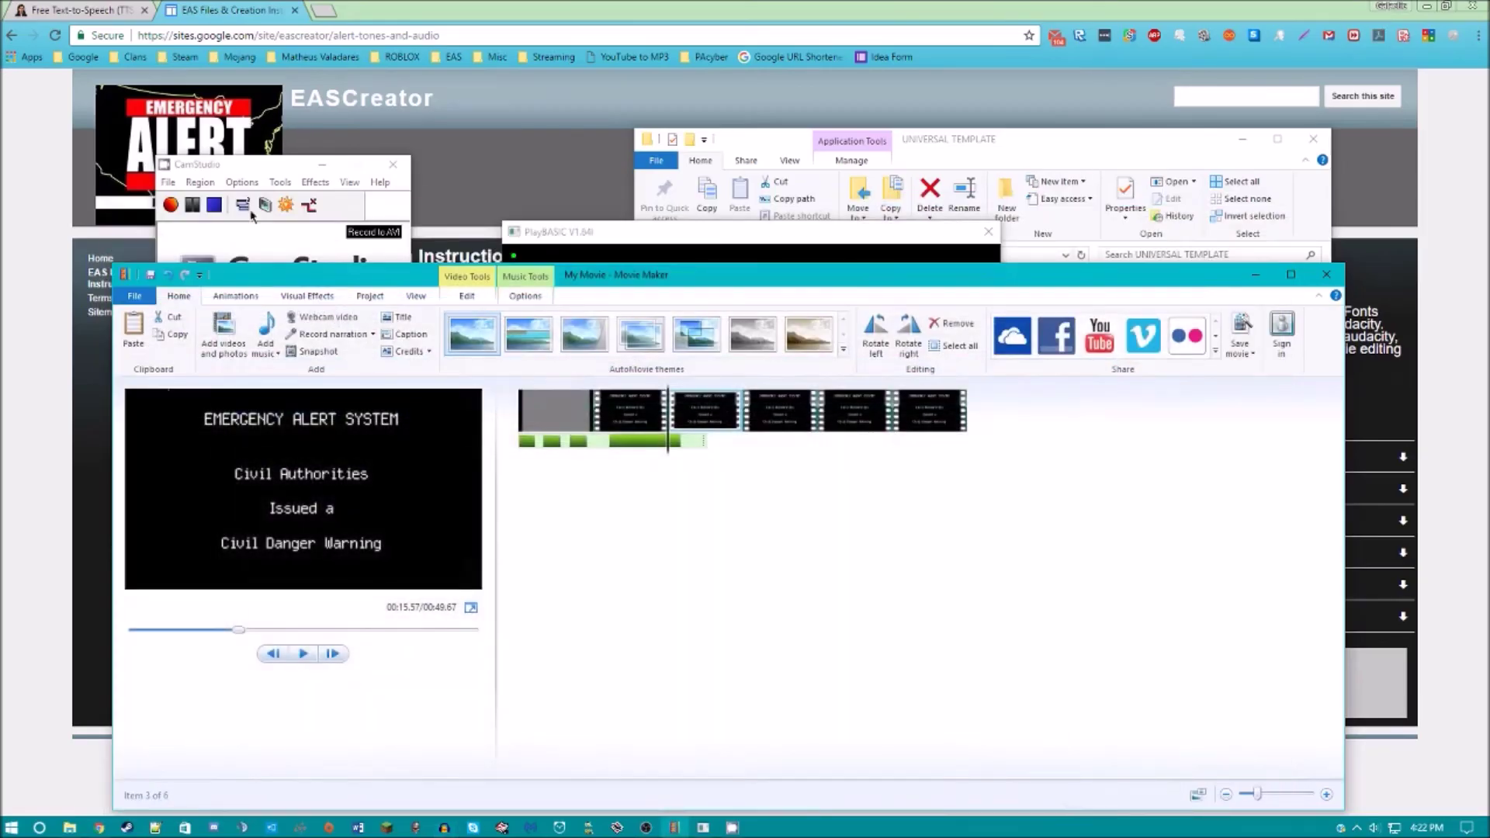
click(135, 299)
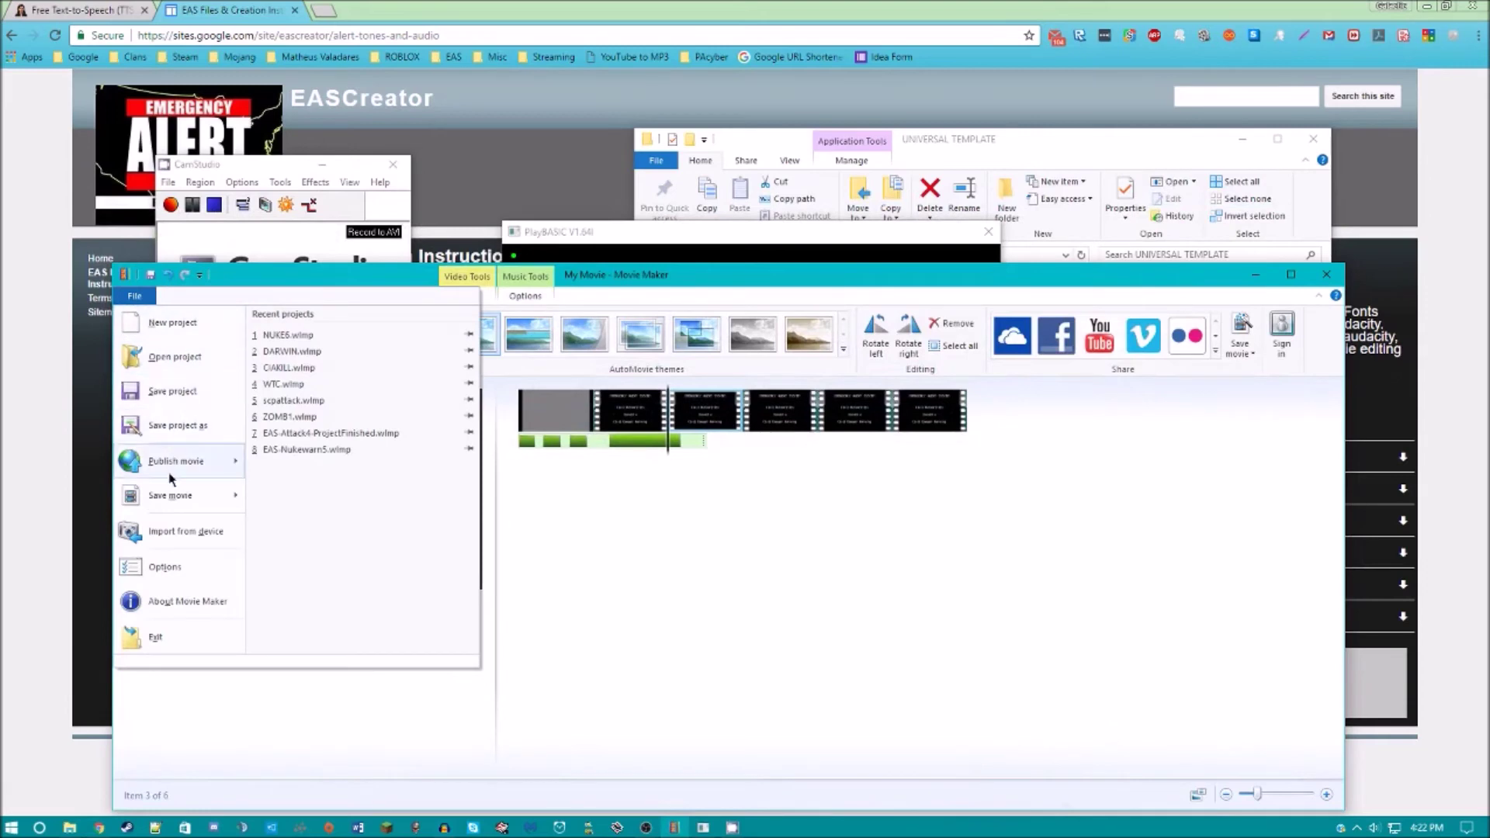
mouse_move(176, 488)
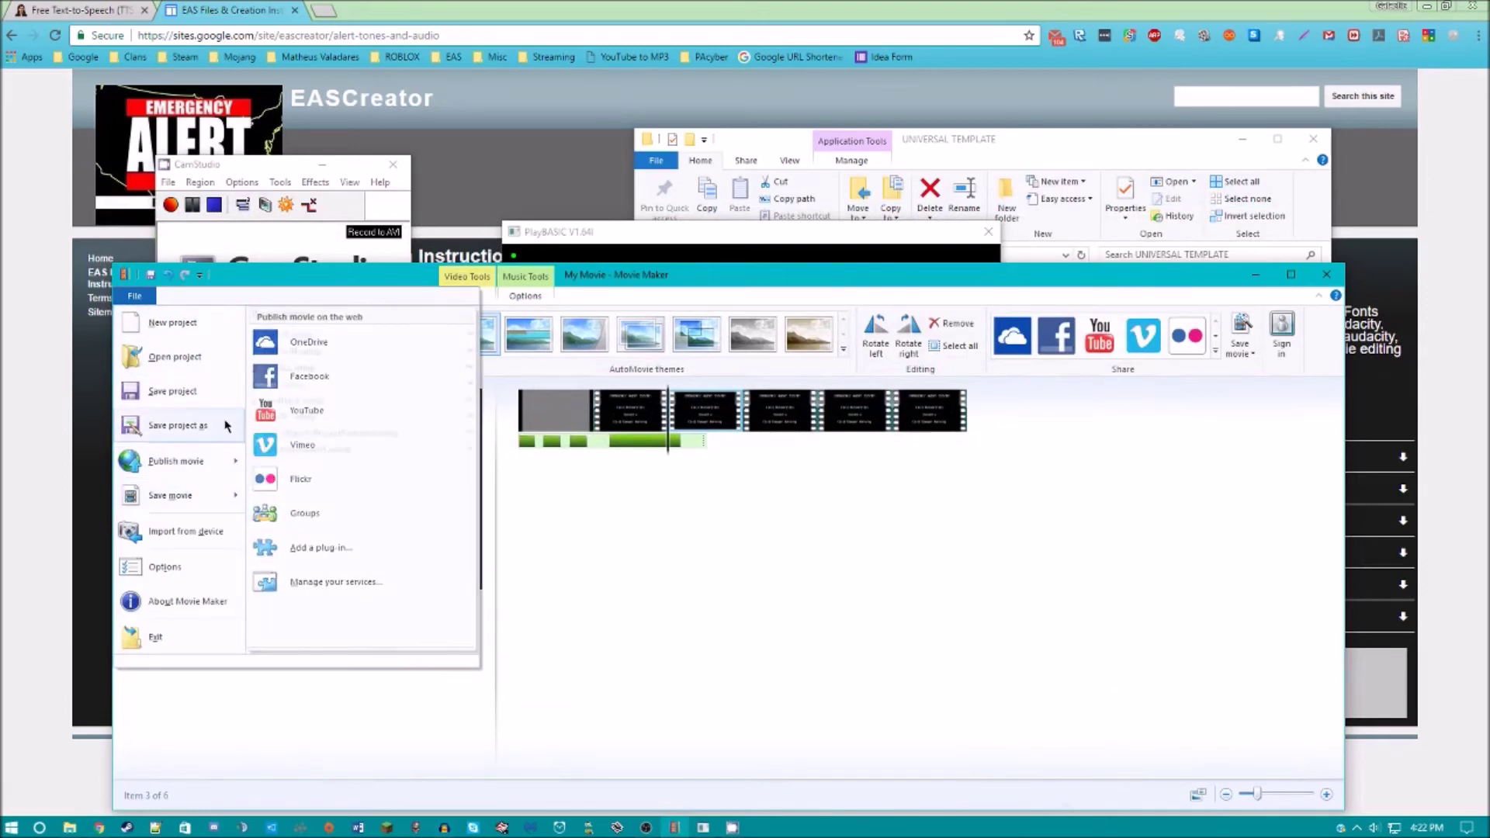
click(771, 562)
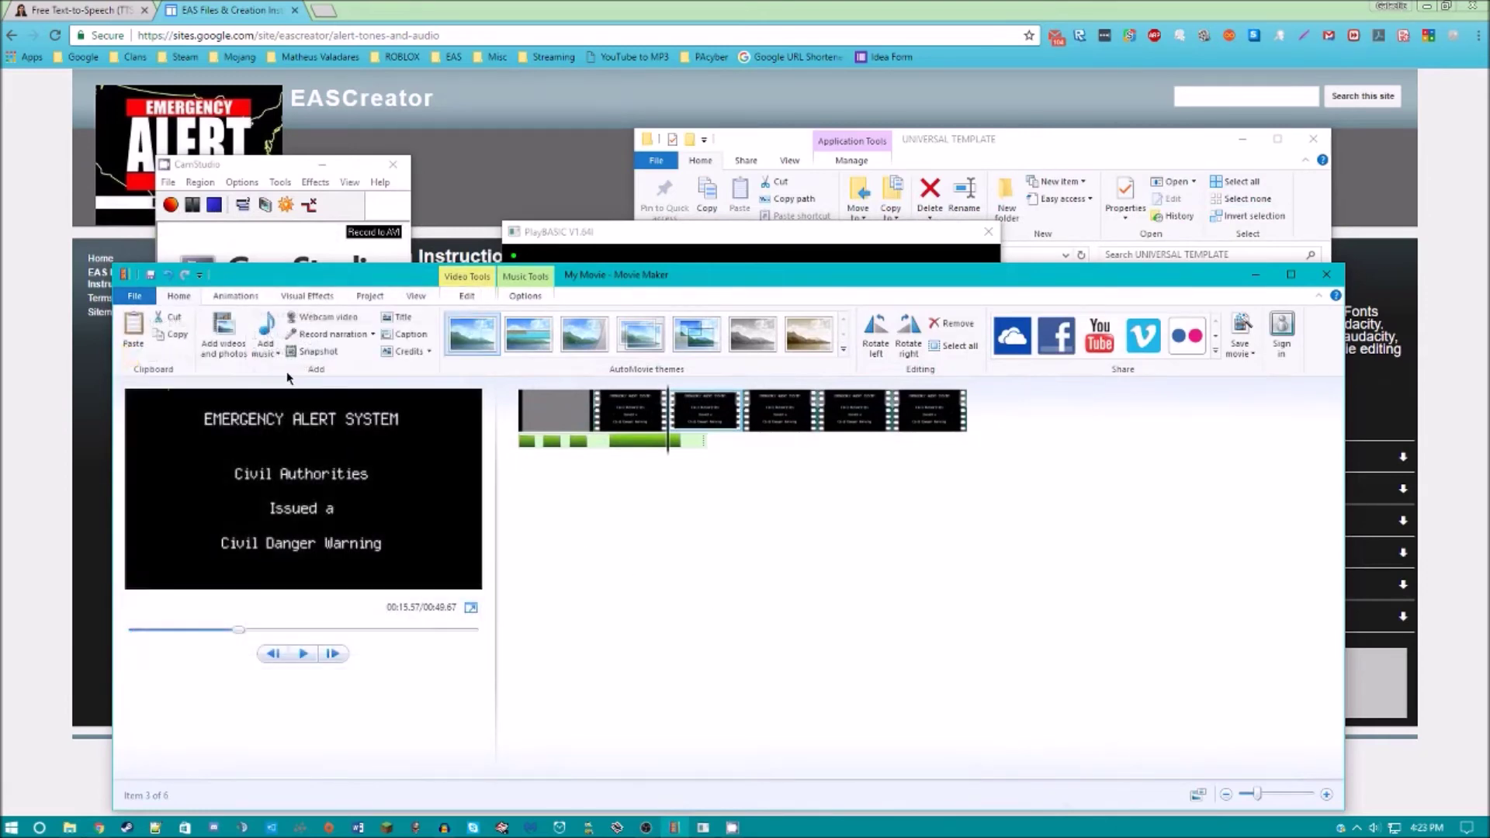
Find eeee.mp3 in the EAS Audio folder and add it to the project as music at about 20 seconds
click(266, 319)
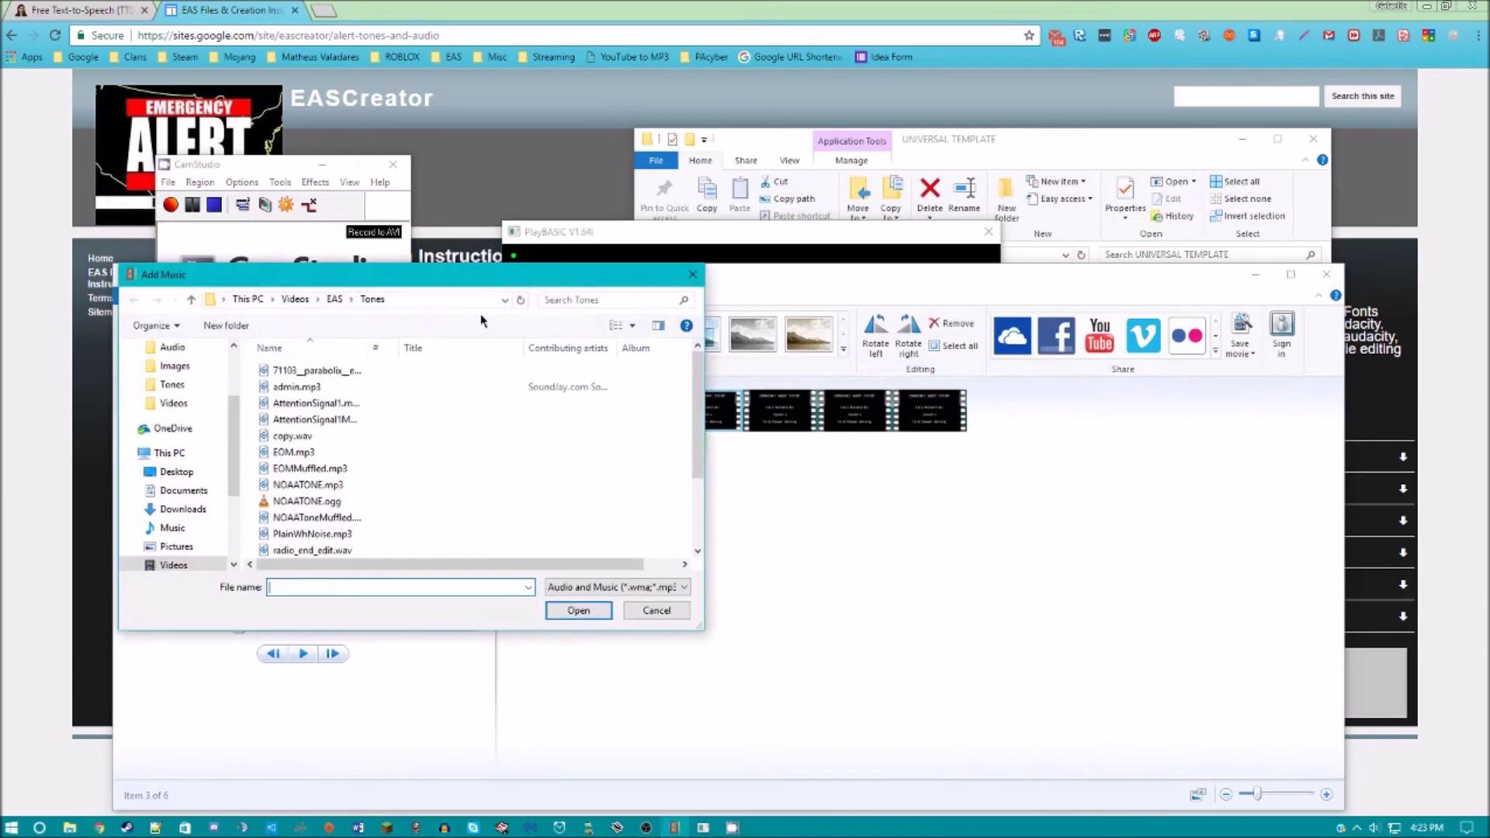
click(335, 299)
double_click(317, 370)
click(575, 300)
text(dddd)
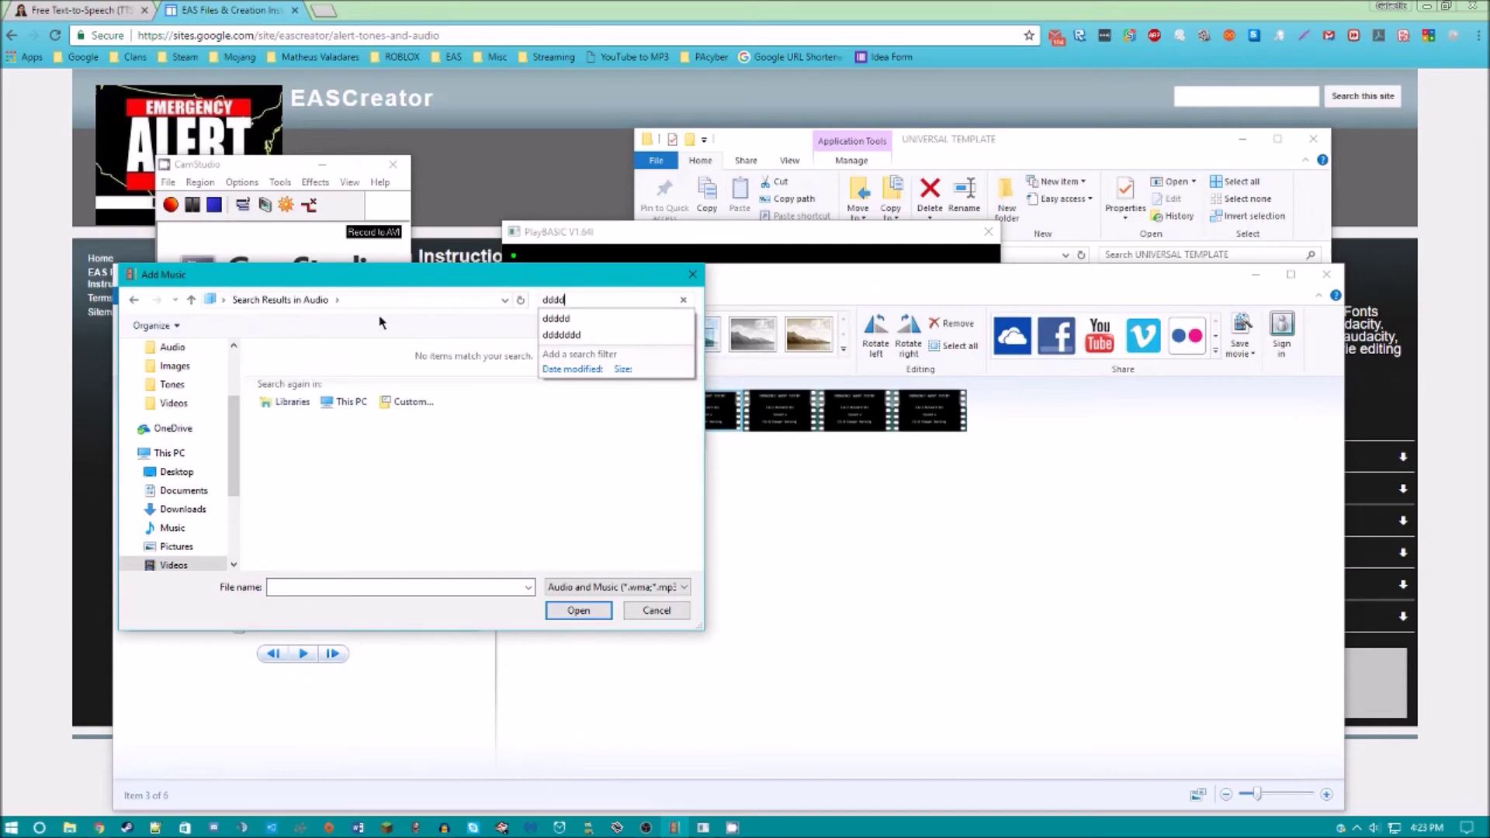
key(BackSpace)
key(BackSpace)
key(BackSpace)
key(BackSpace)
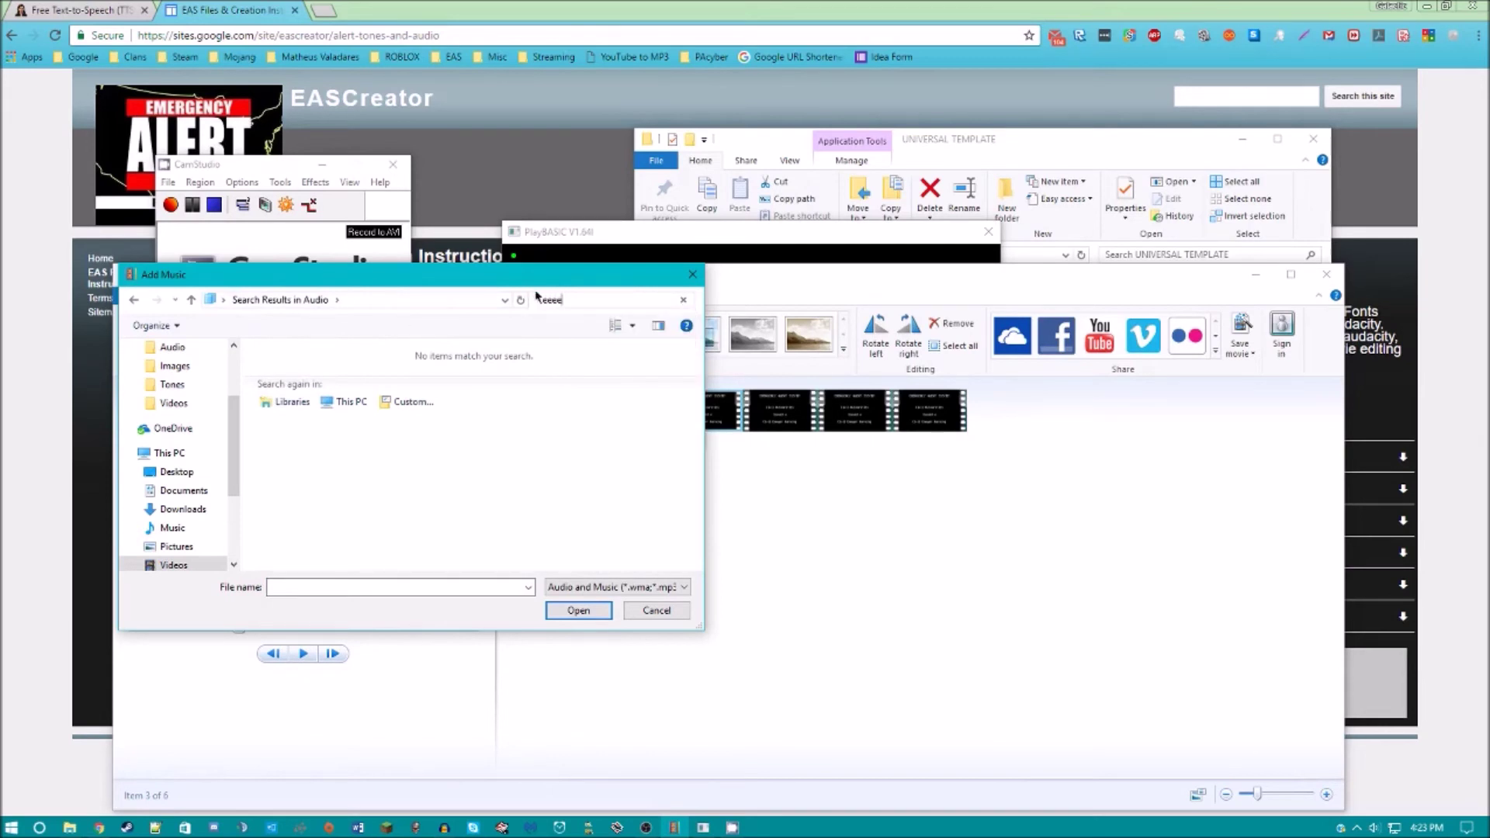
text(eeee)
double_click(321, 356)
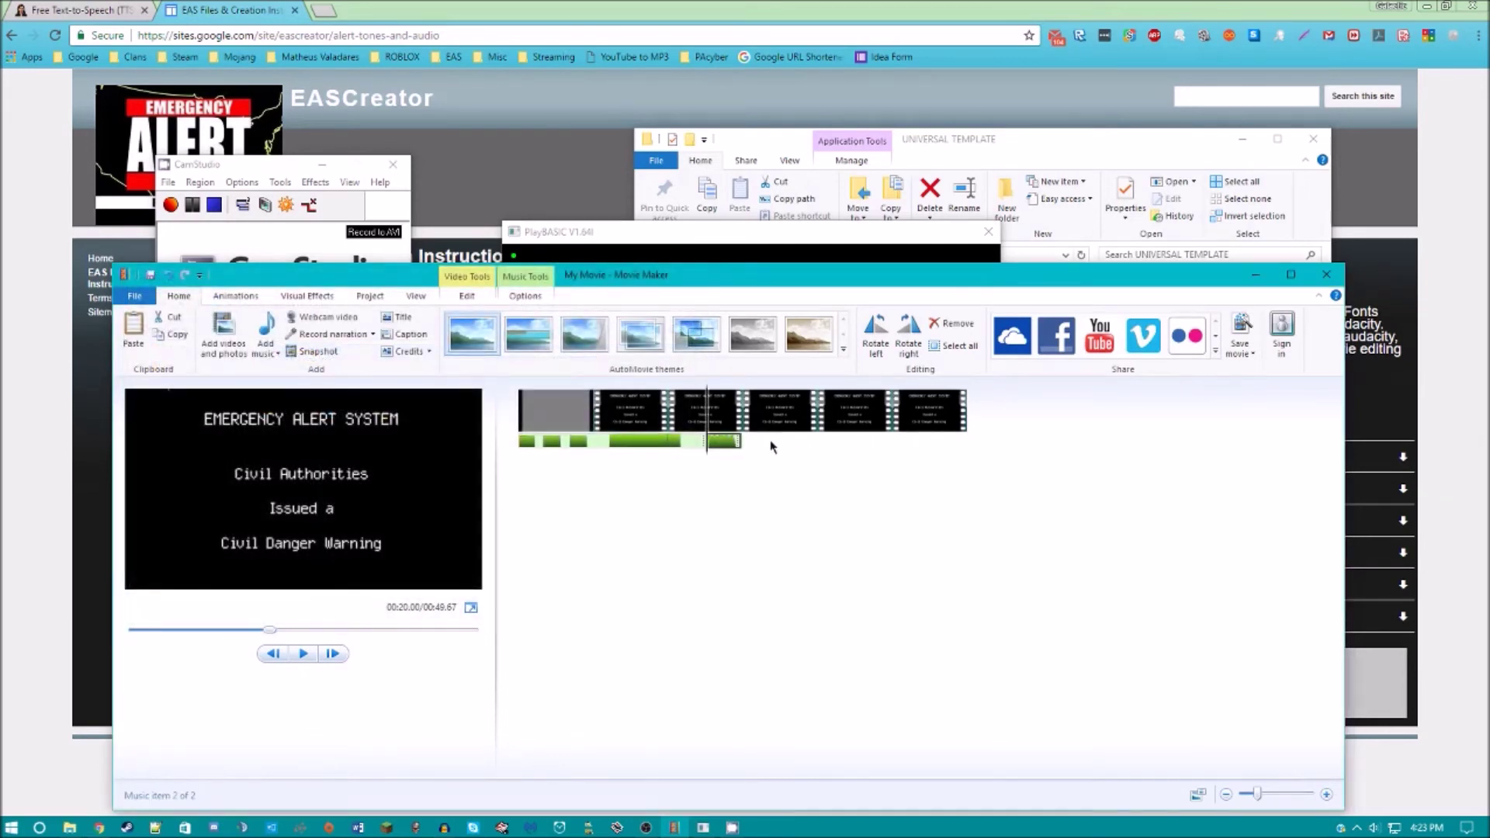
Add the tv_end_edit.wav end tone from the Tones folder as music after the speech audio
click(265, 330)
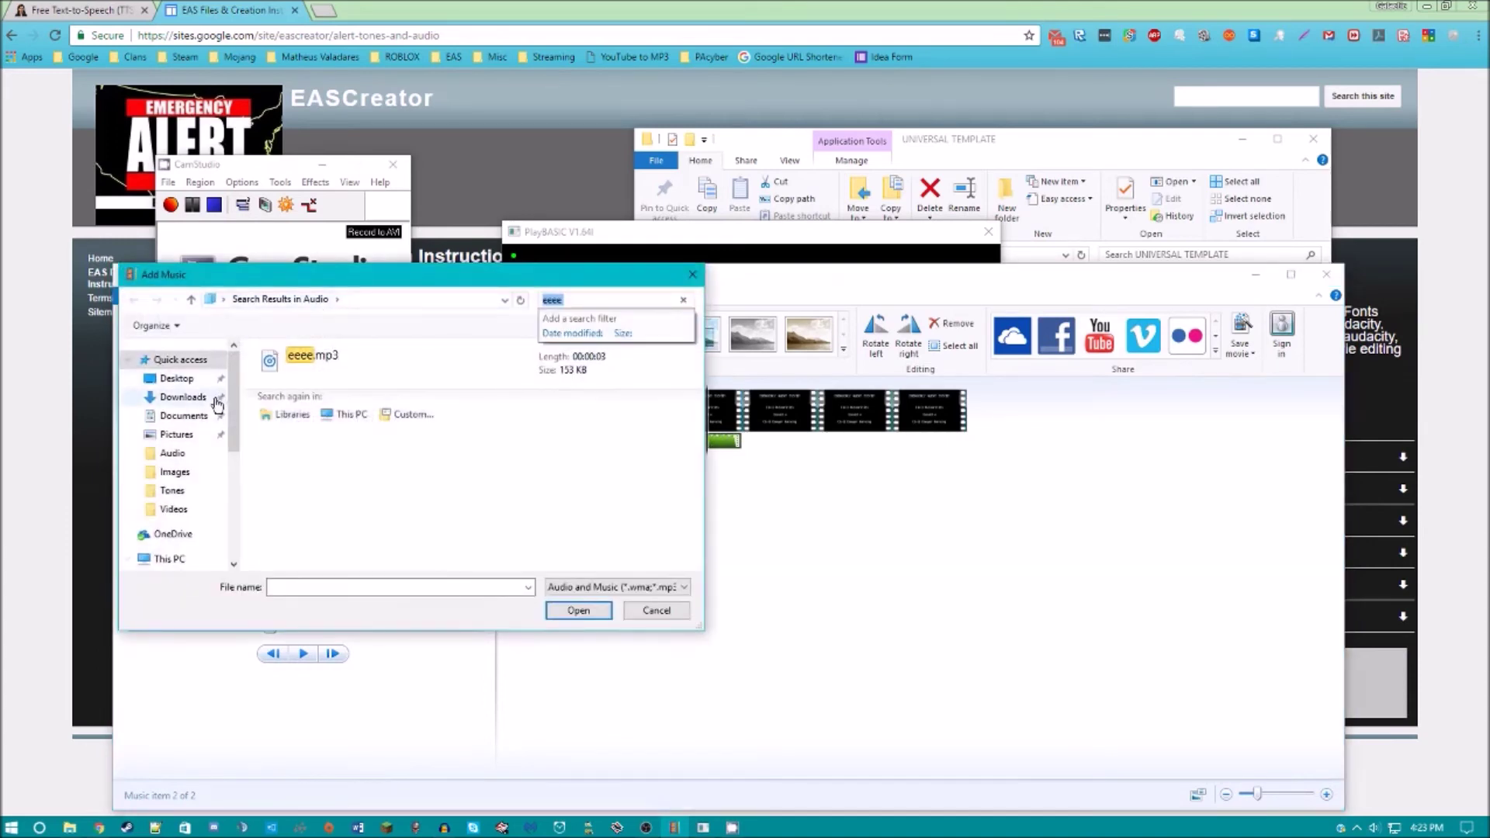
click(186, 490)
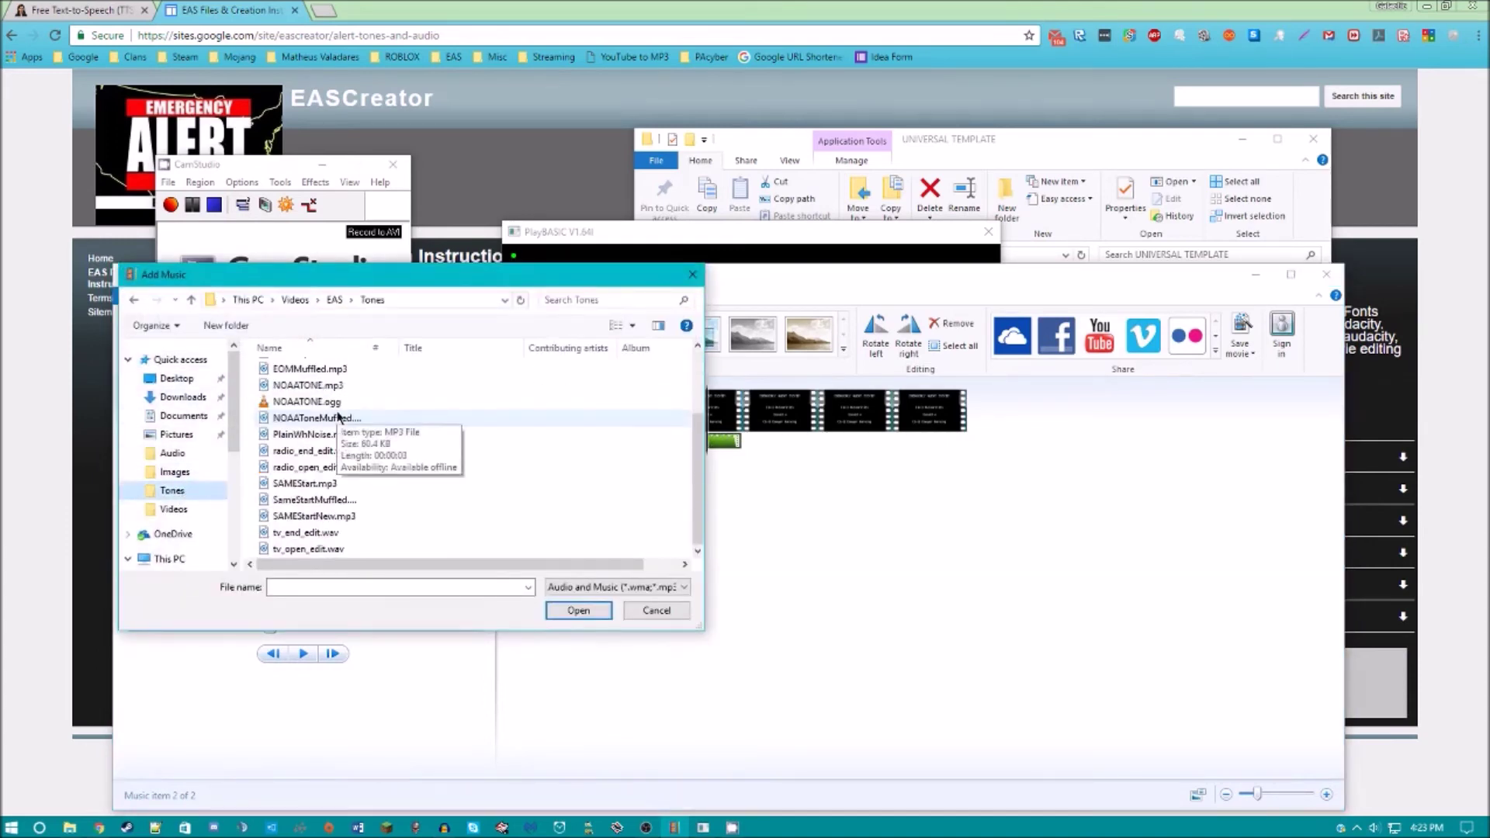
double_click(305, 533)
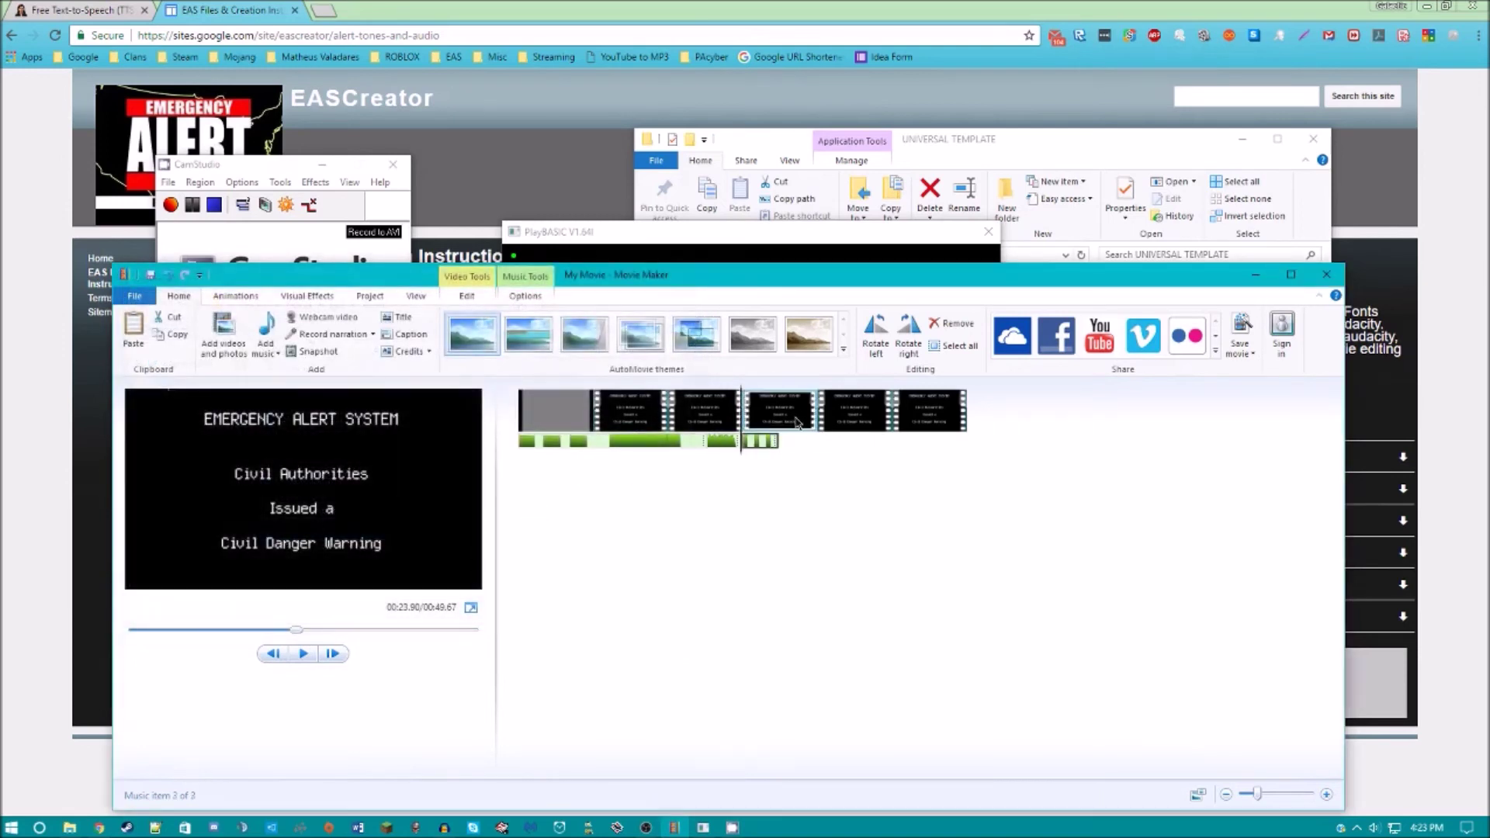
Set the third alert clip's end point at about 28.27 seconds, where the end tone finishes
click(780, 451)
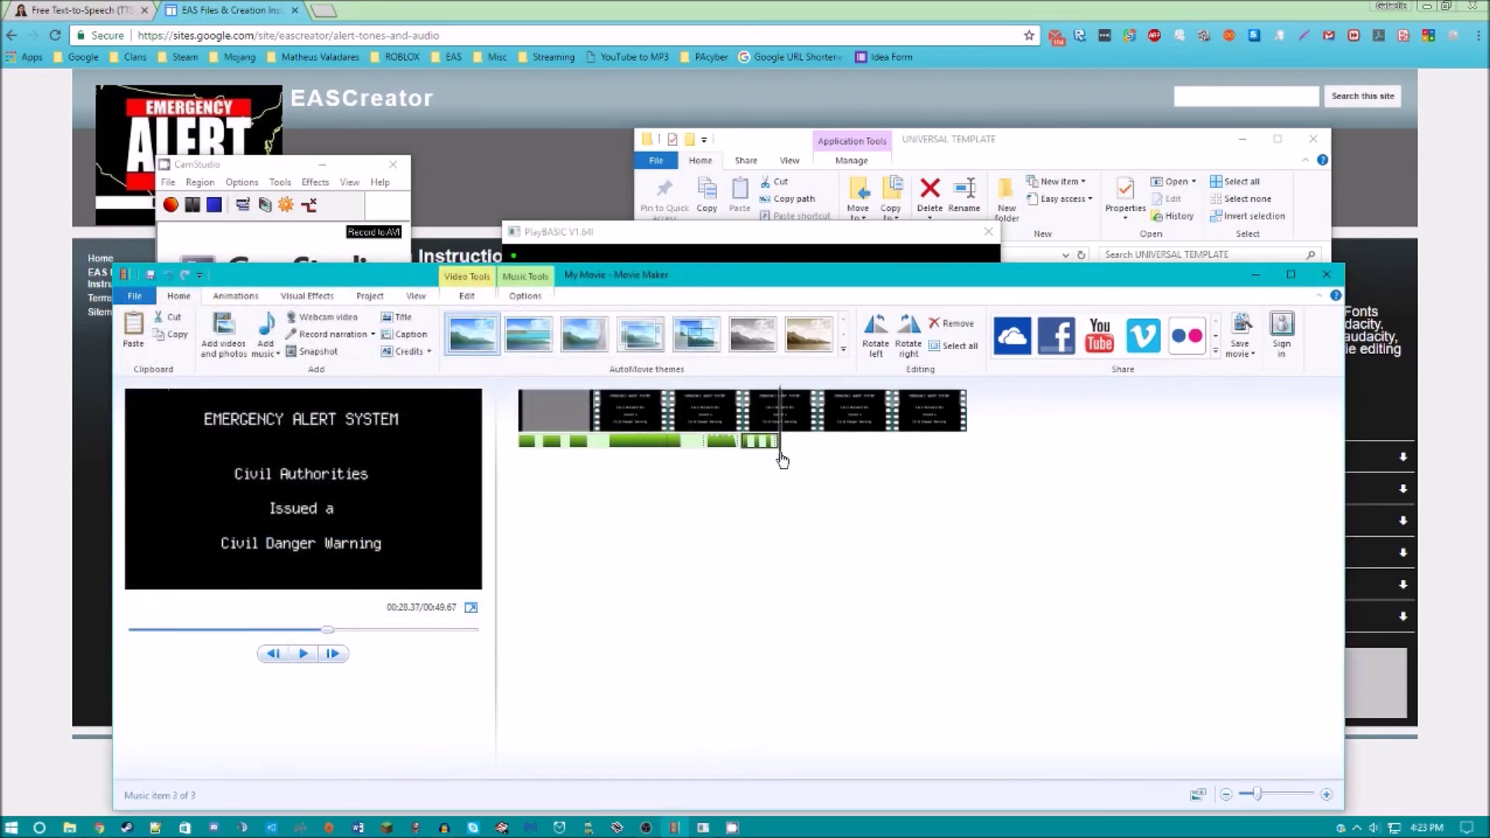
right_click(798, 417)
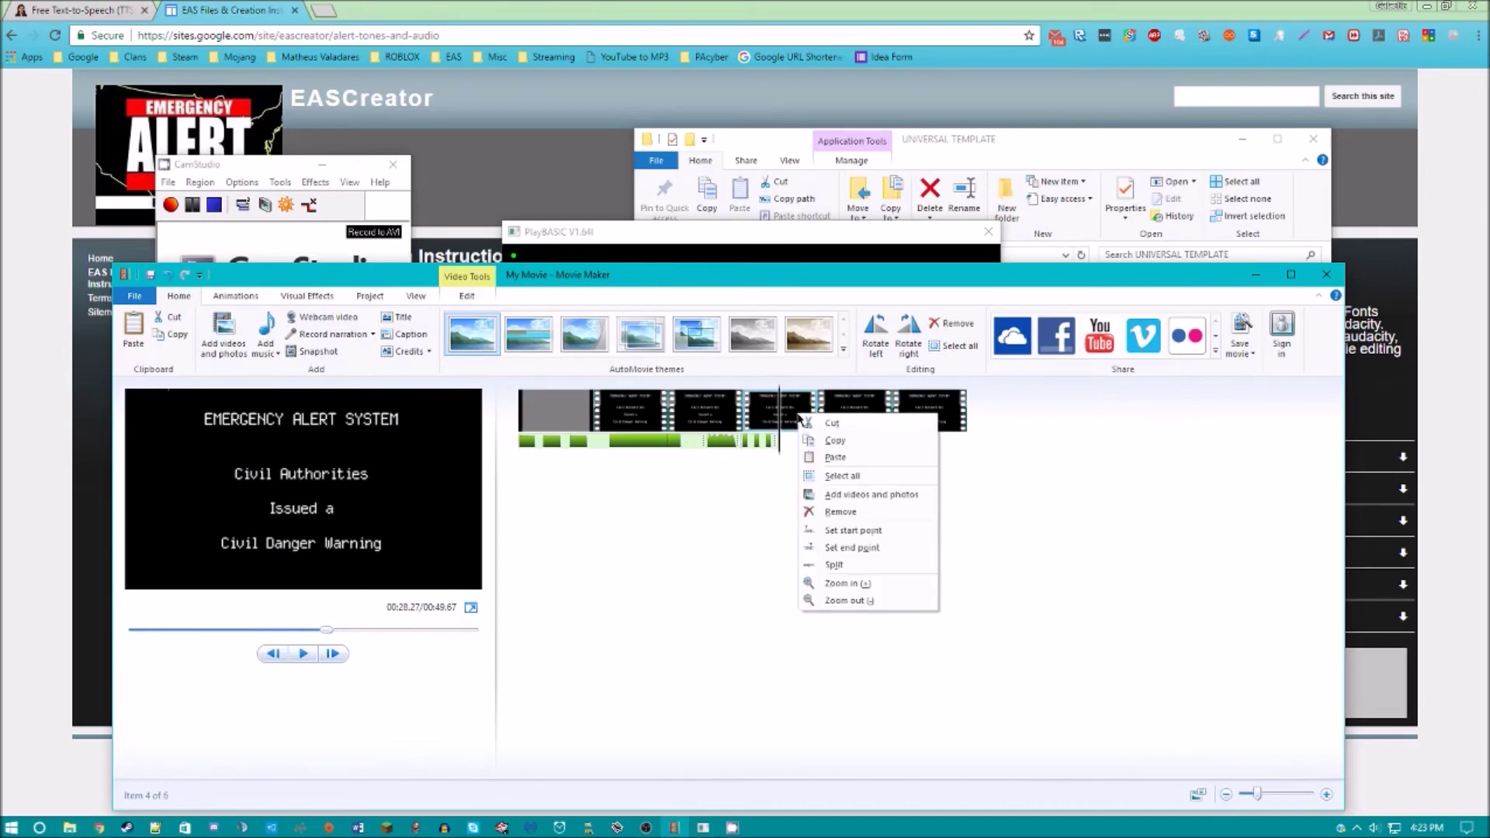
click(851, 548)
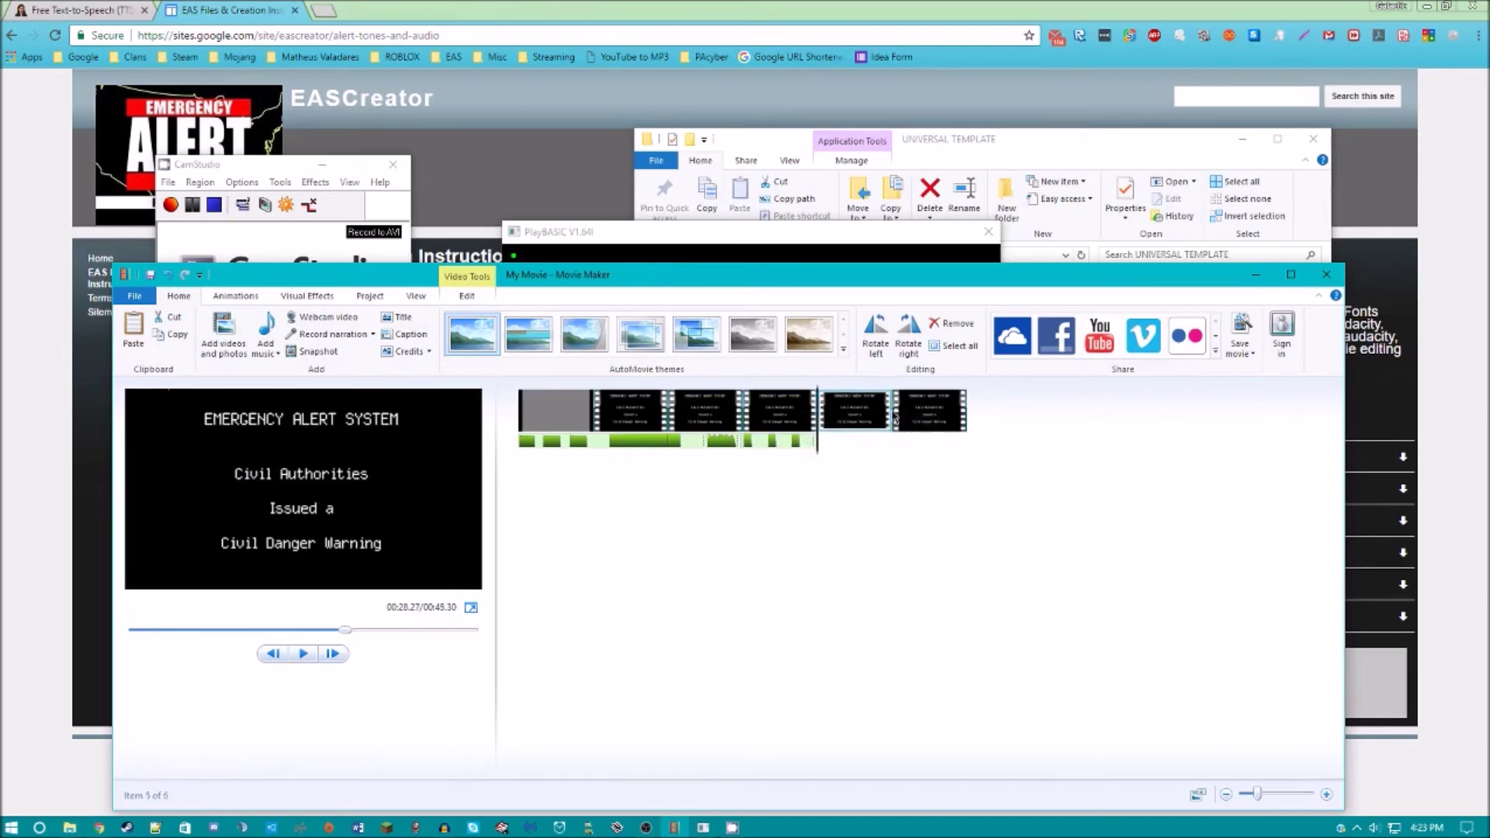
Remove the last two alert clips after the trimmed third one
right_click(854, 421)
click(926, 525)
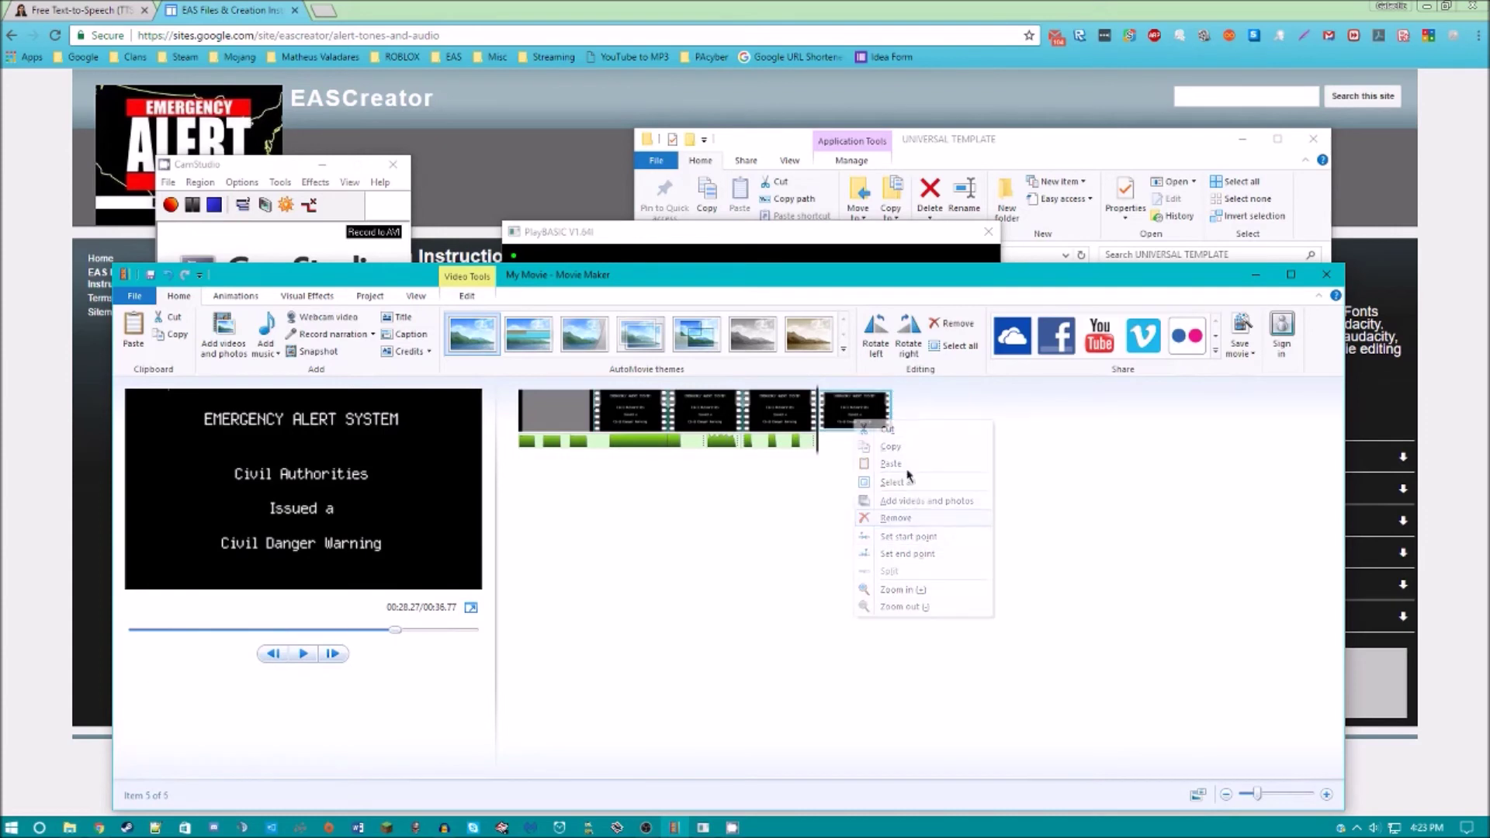
right_click(855, 419)
click(900, 518)
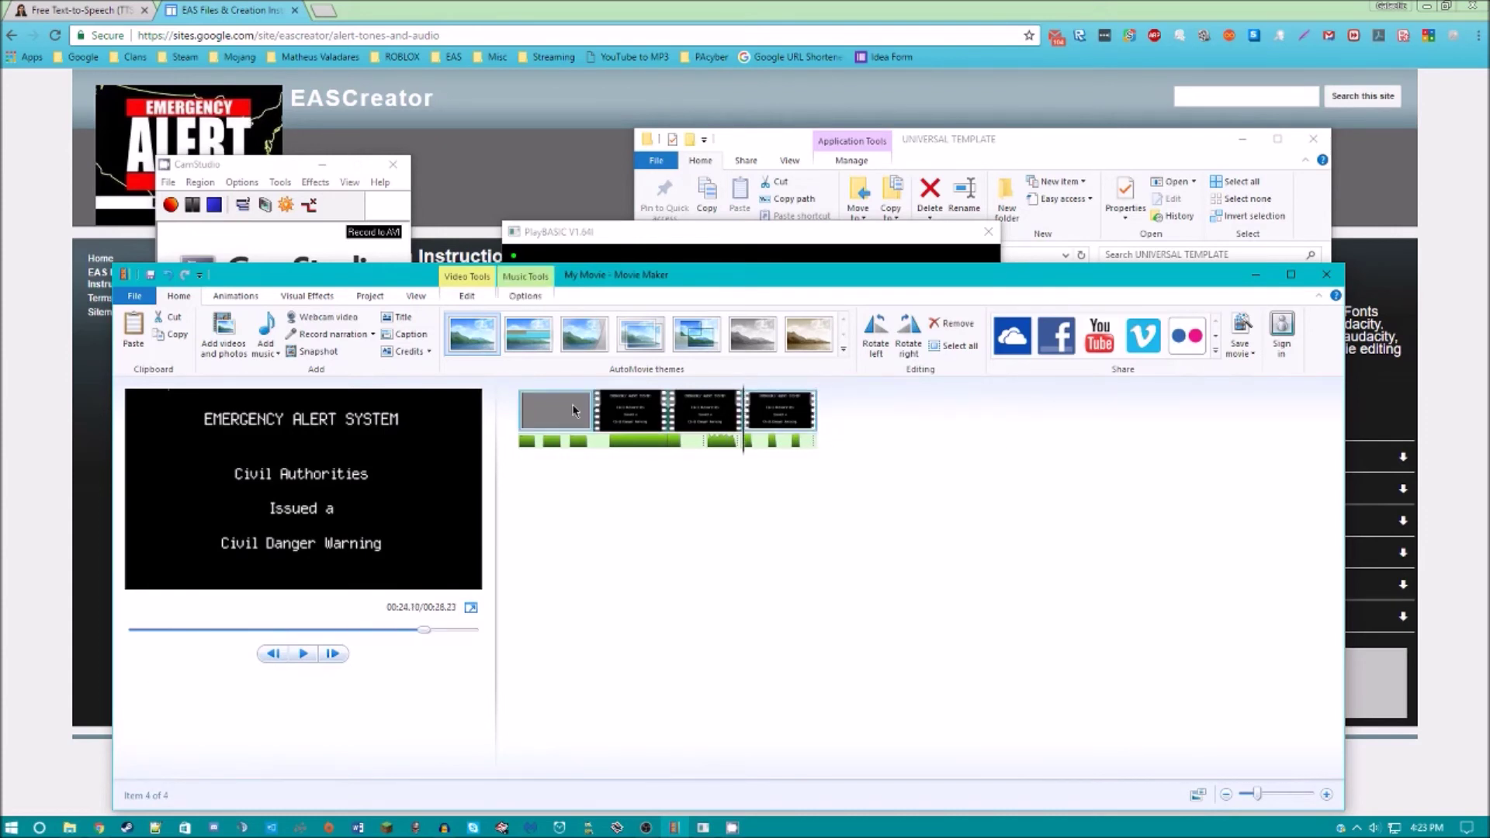
Save the movie for high-definition display as an MPEG-4 file named tutorial in the EAS Videos folder, and play it back
click(134, 298)
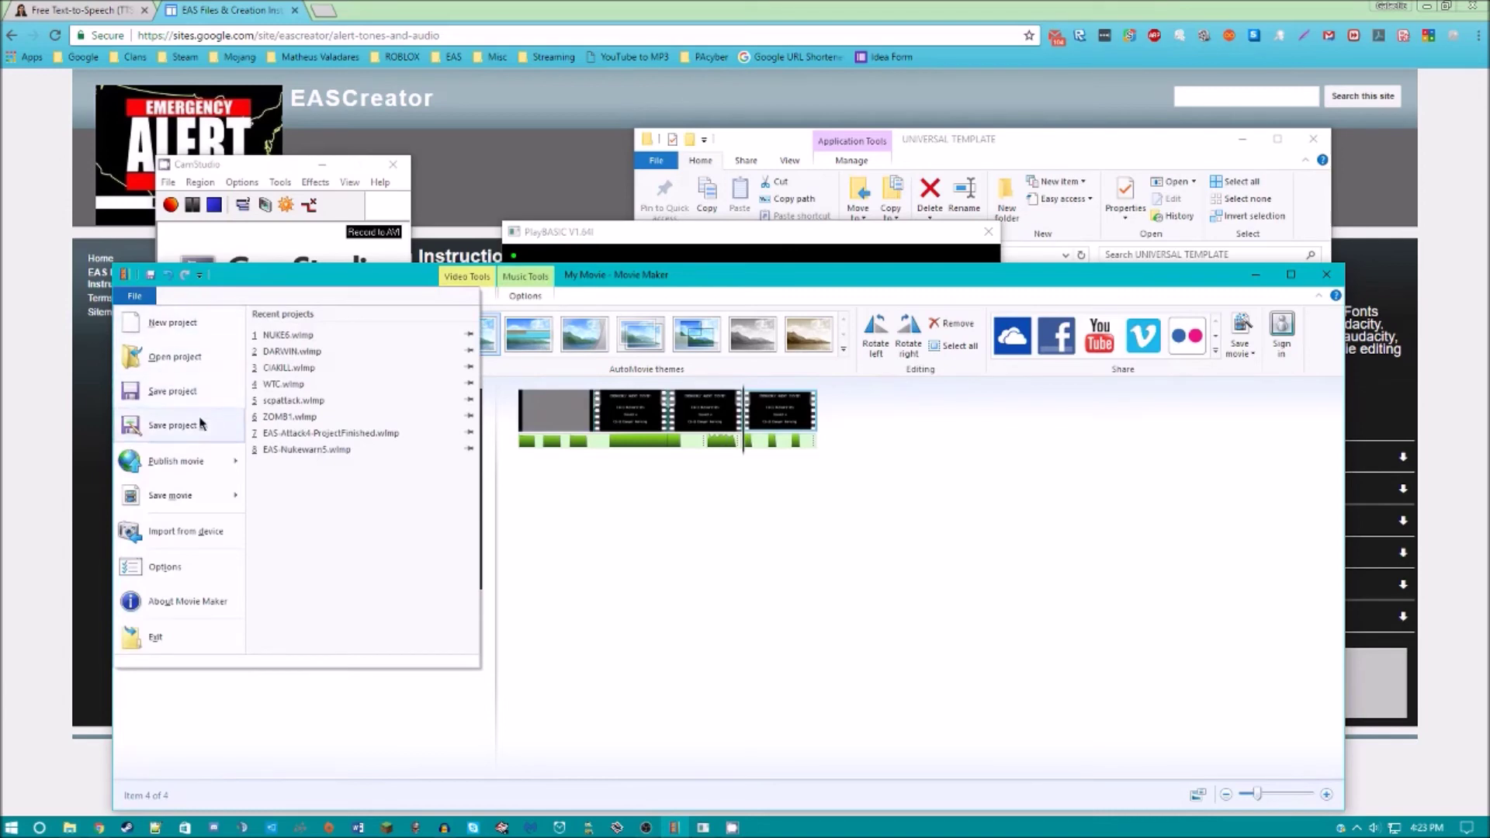
mouse_move(190, 499)
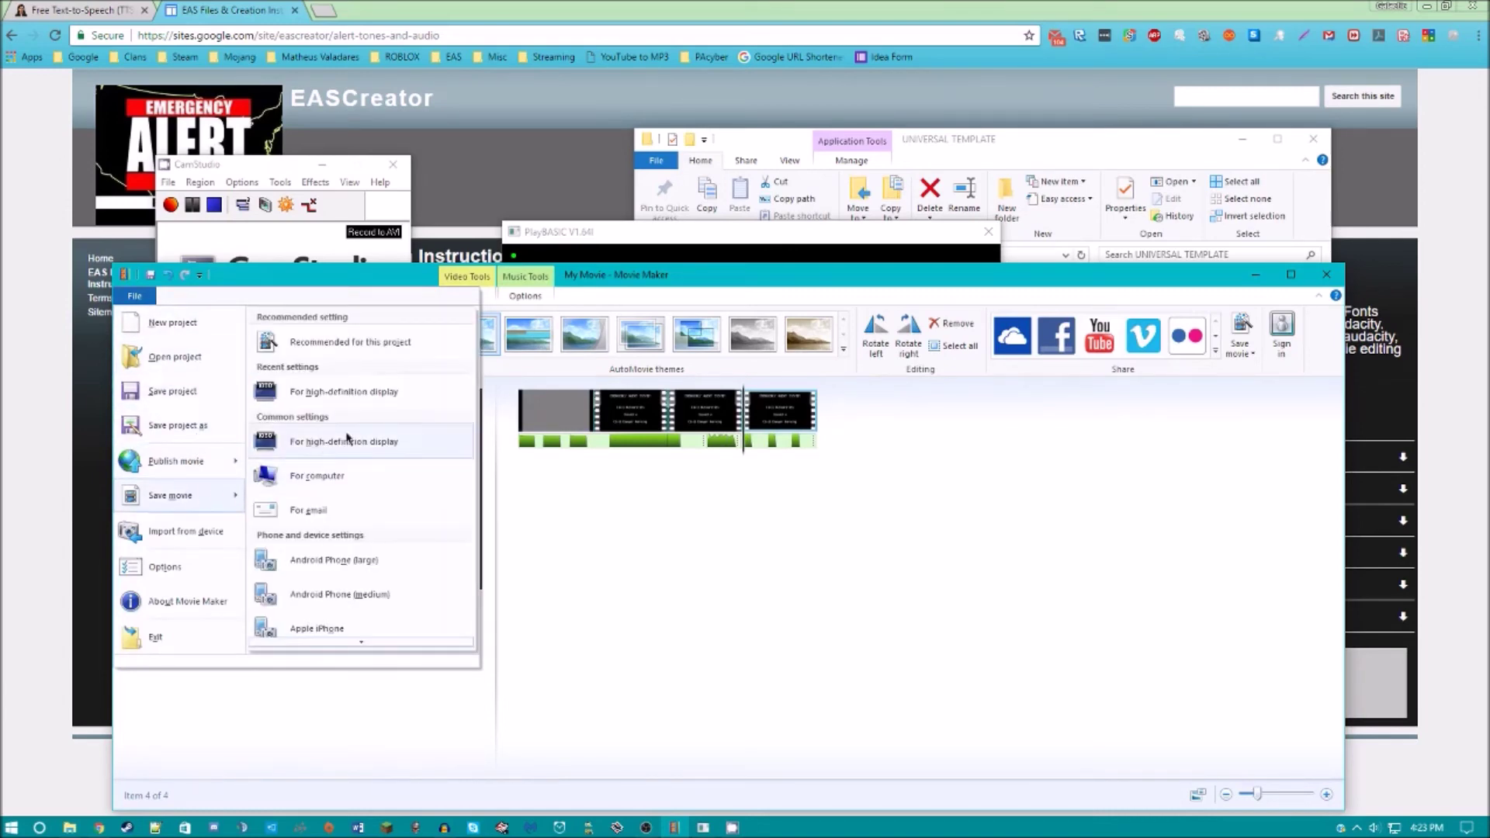
click(371, 399)
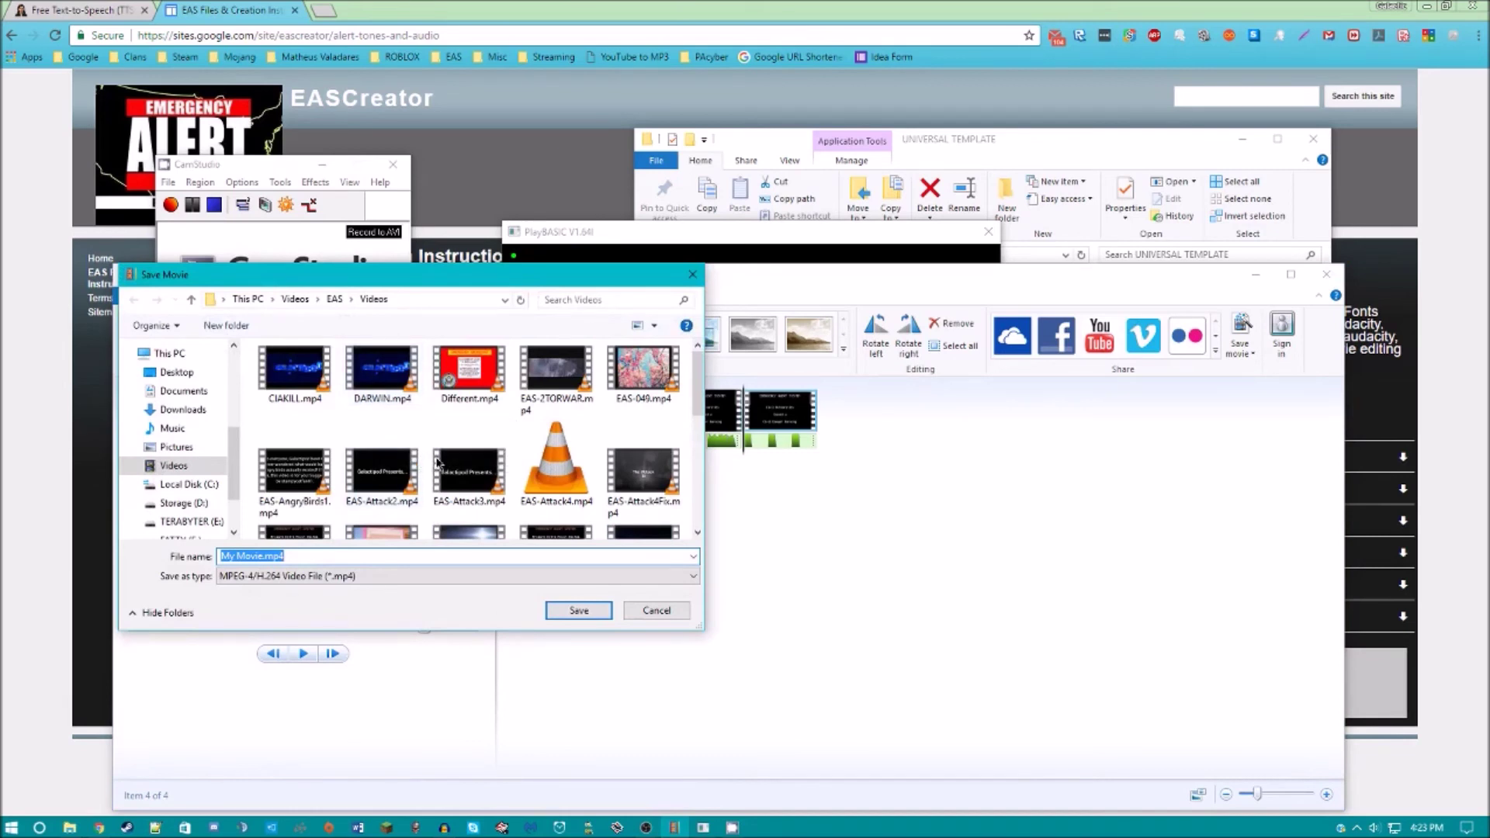
text(tutorial)
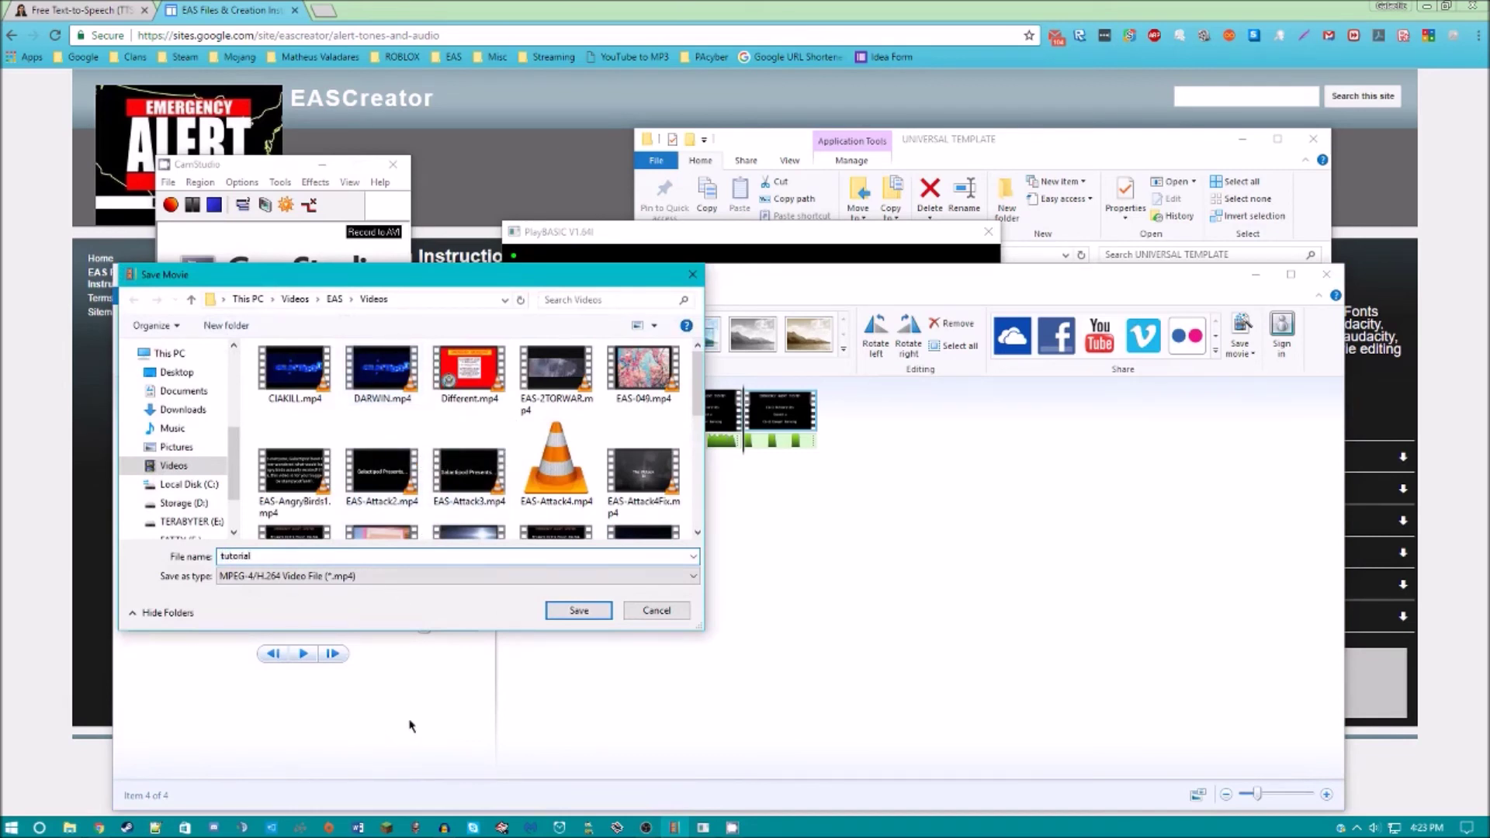
click(590, 613)
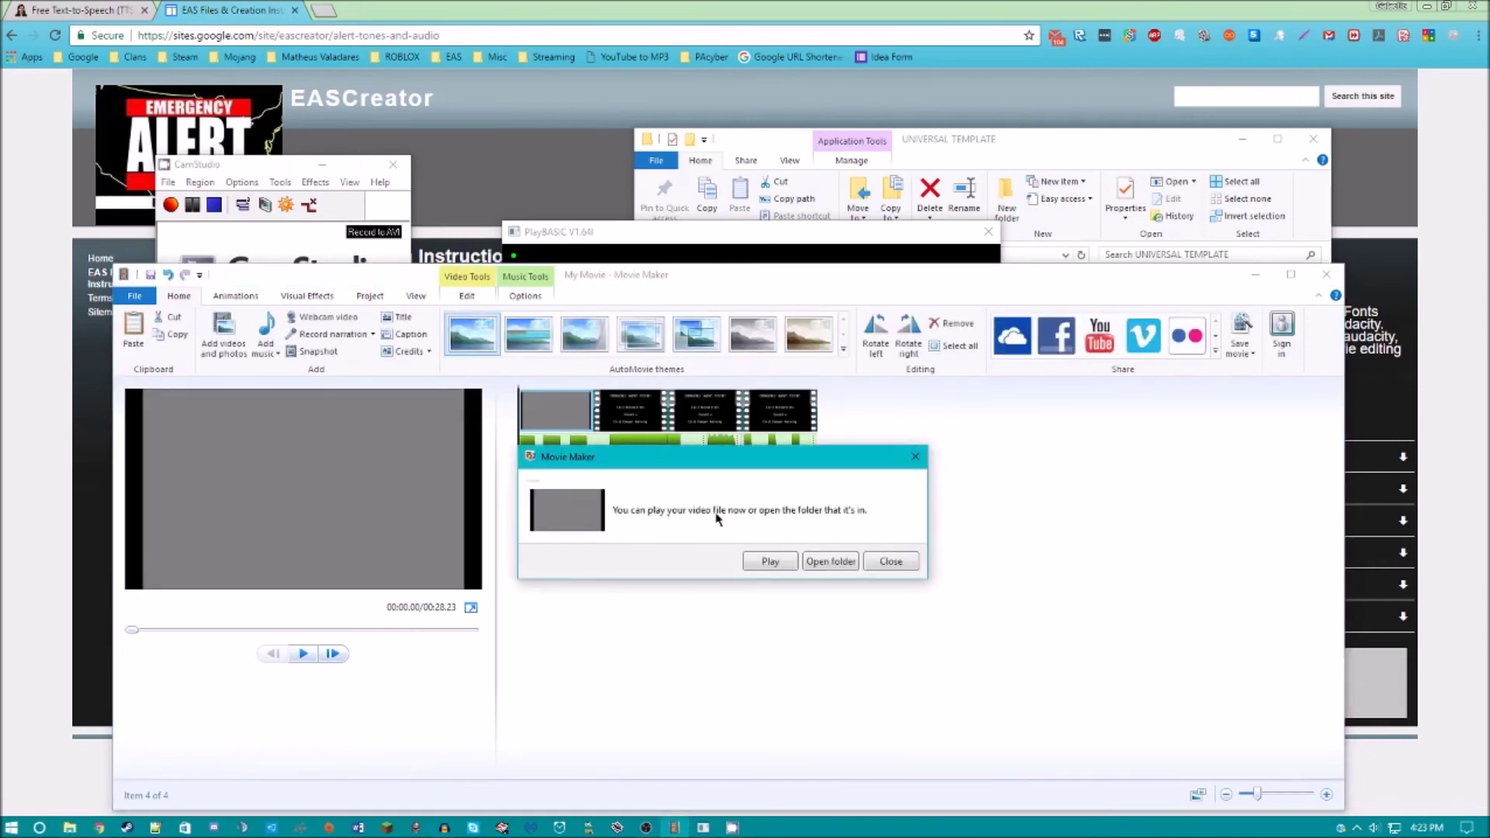
click(770, 561)
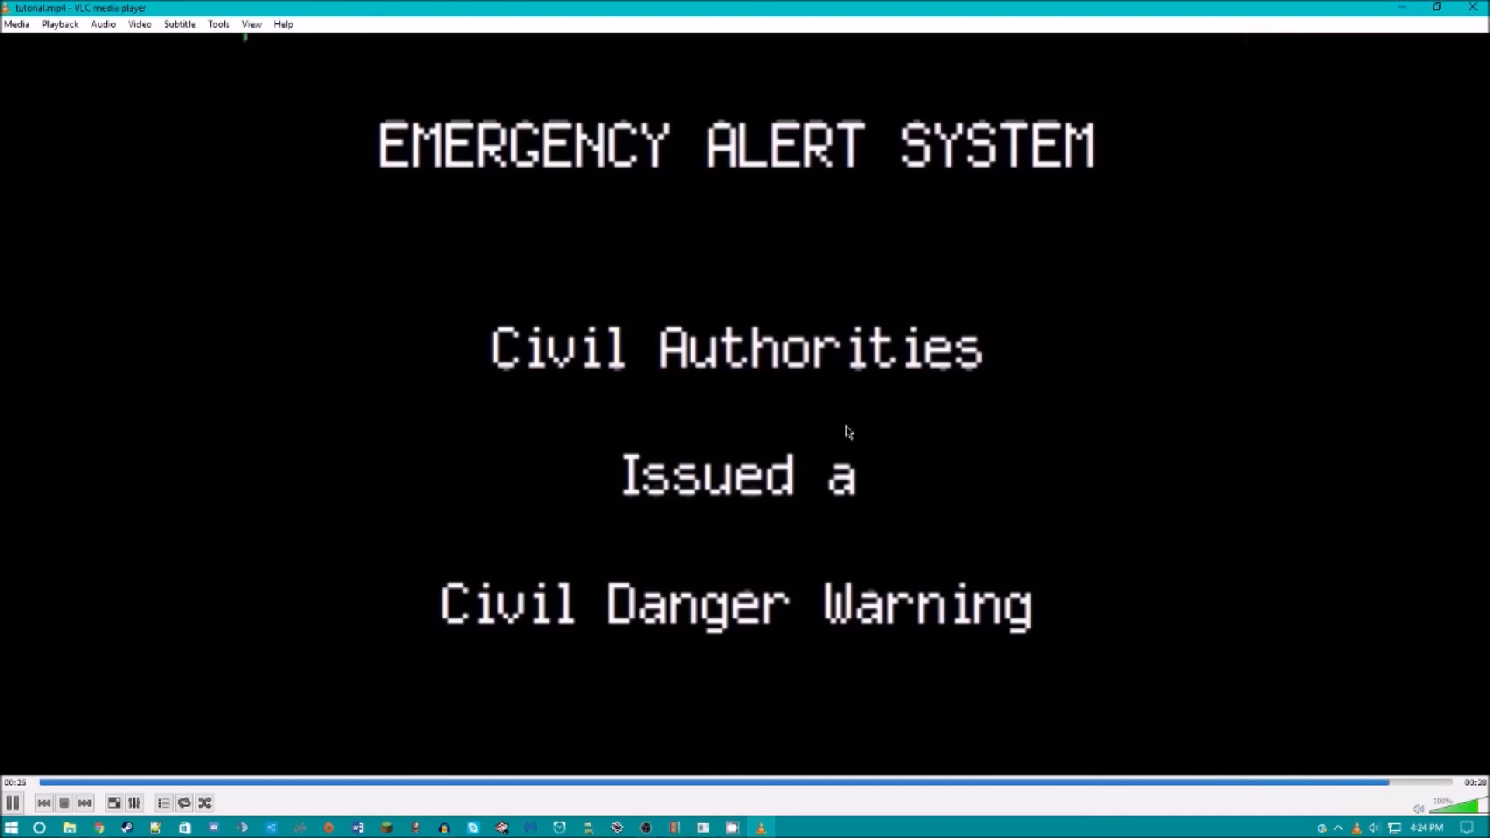
click(1472, 7)
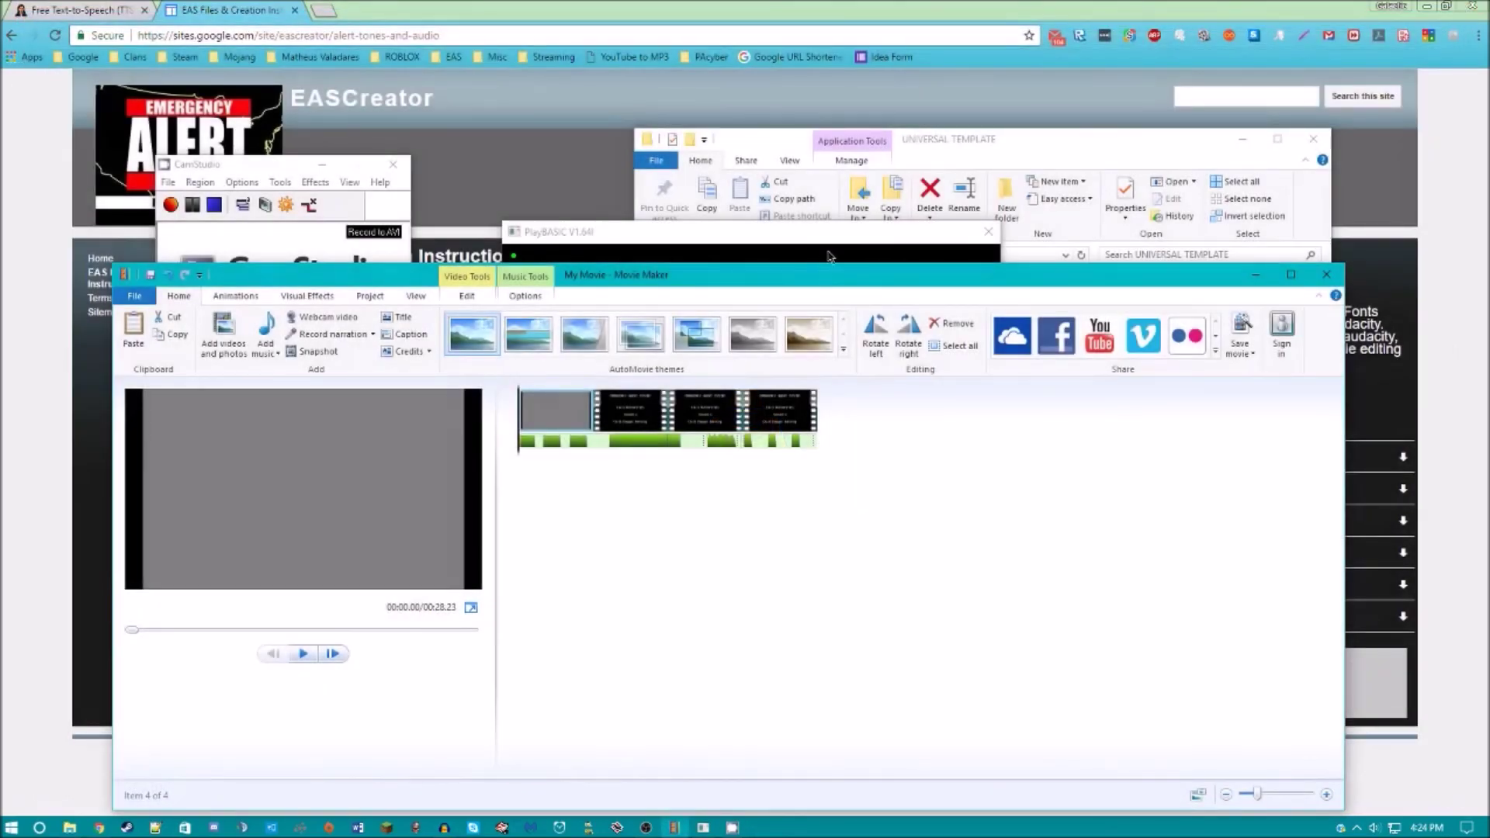
Close PlayBASIC, the UNIVERSAL TEMPLATE folder, Movie Maker without saving the project, CamStudio and the EAS Files & Creation Instructions browser tab
click(830, 255)
click(988, 231)
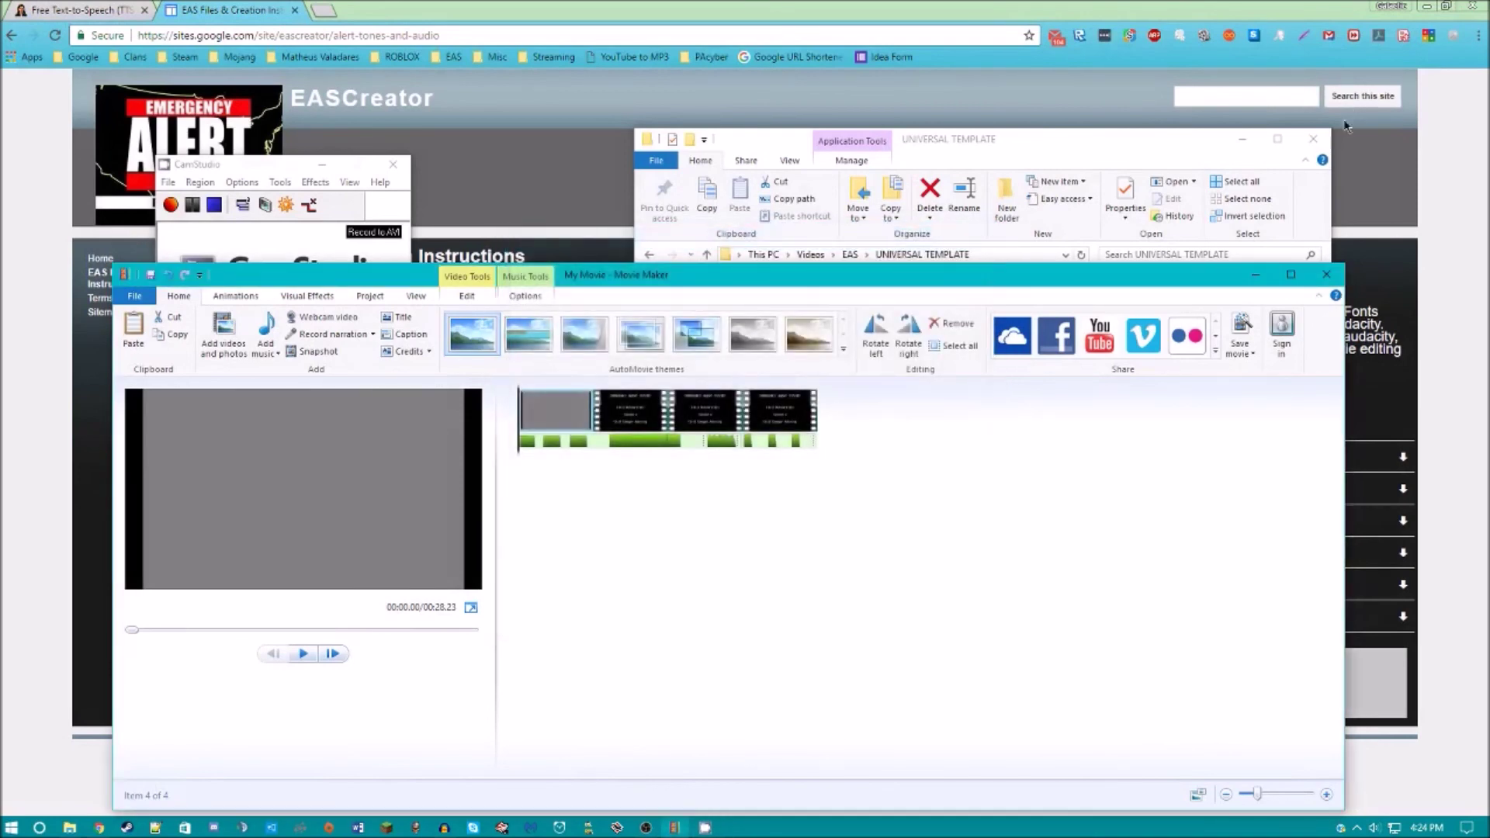
click(1313, 138)
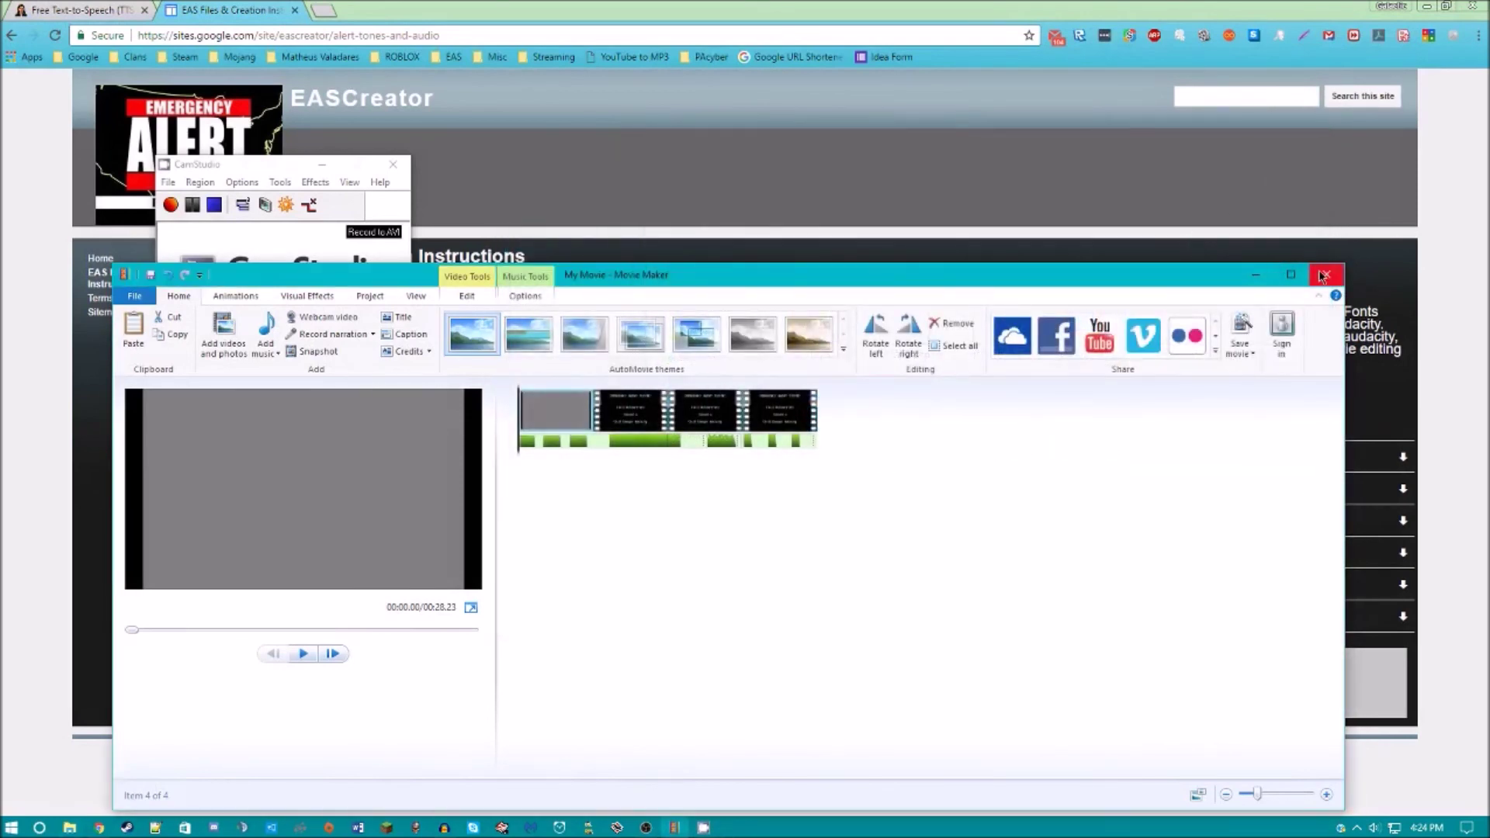
click(1323, 276)
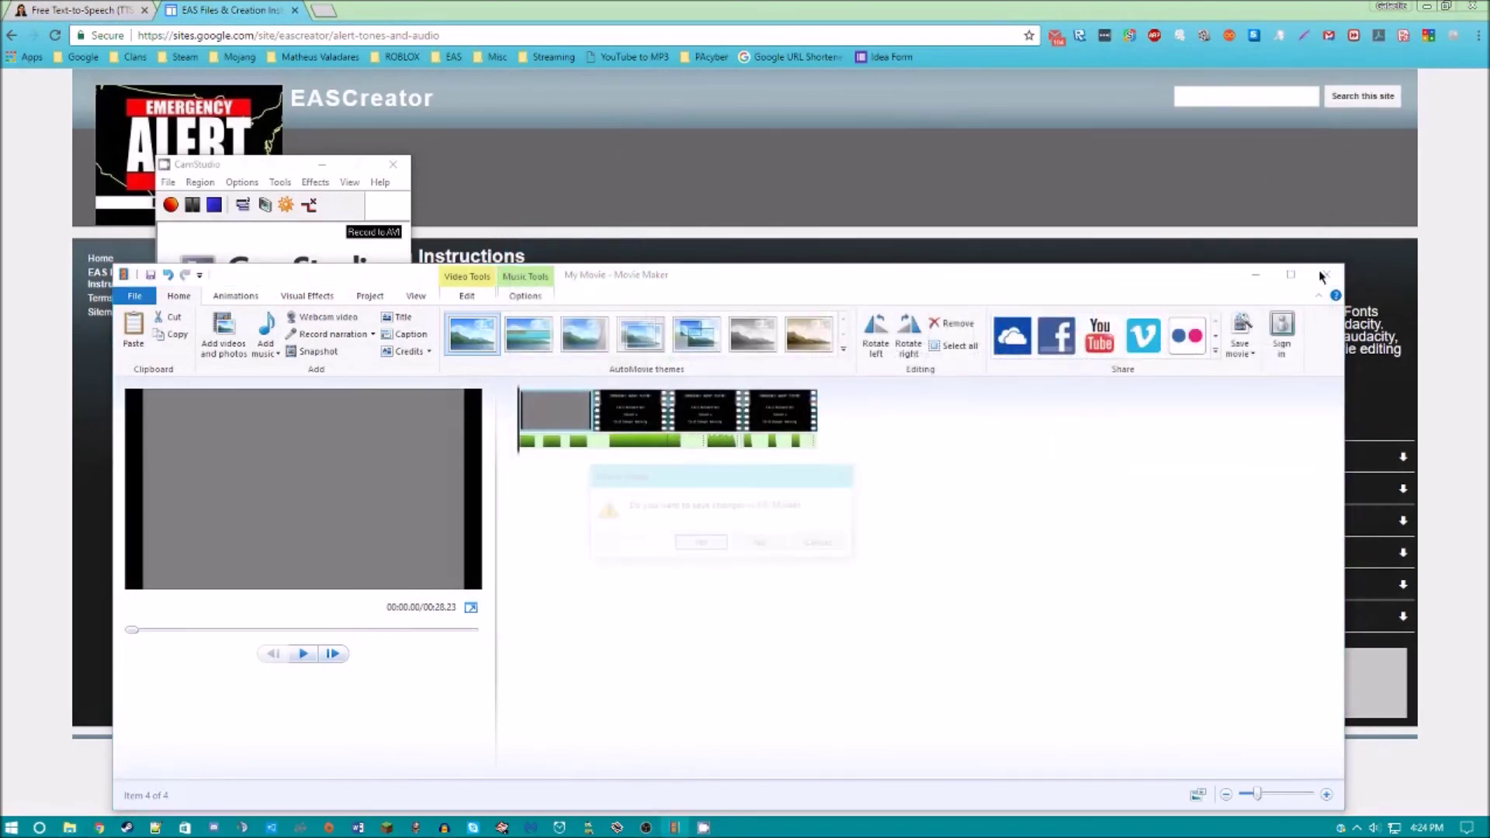
click(761, 544)
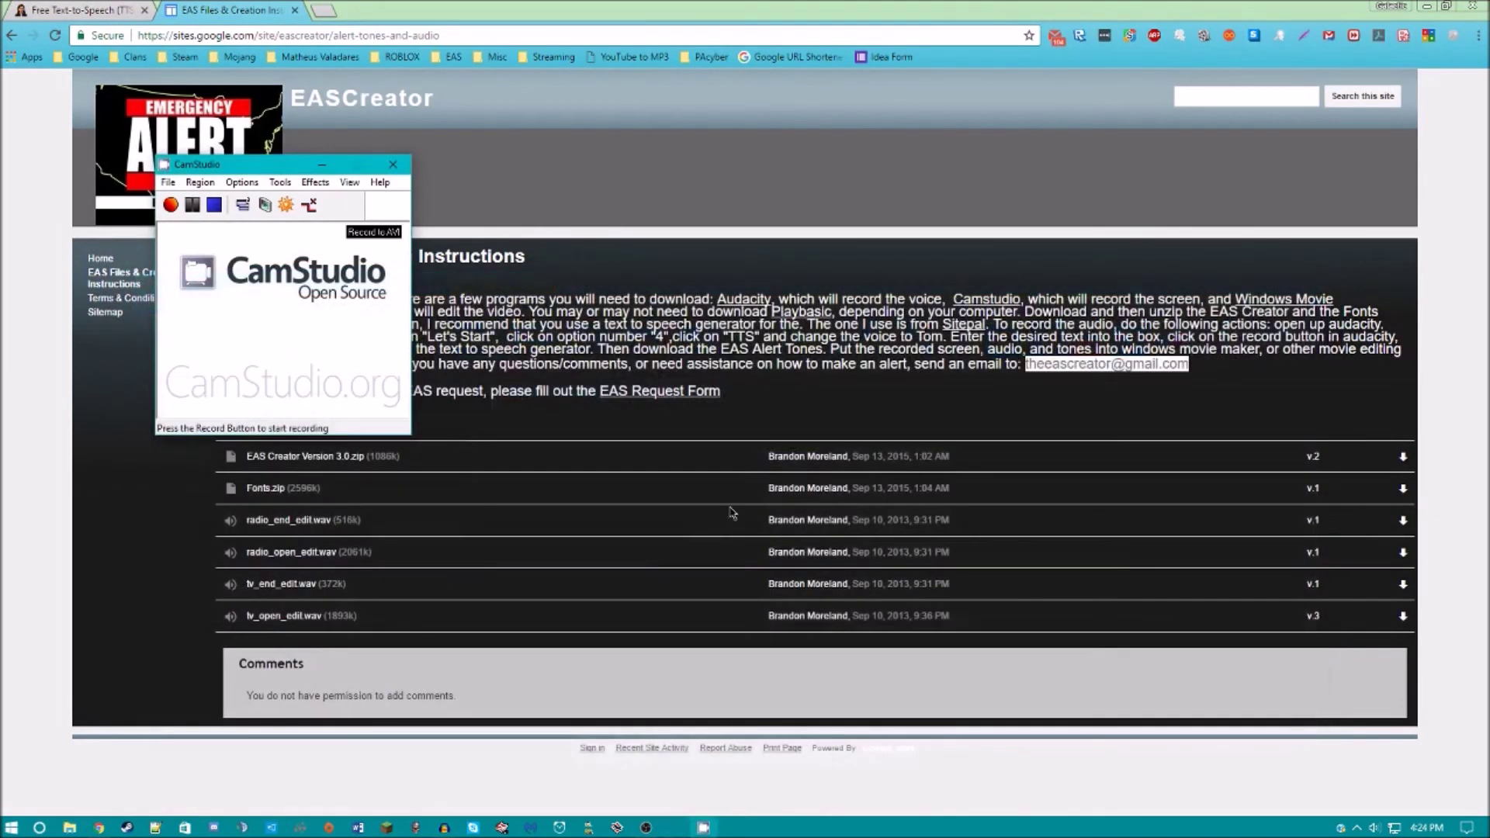
click(393, 164)
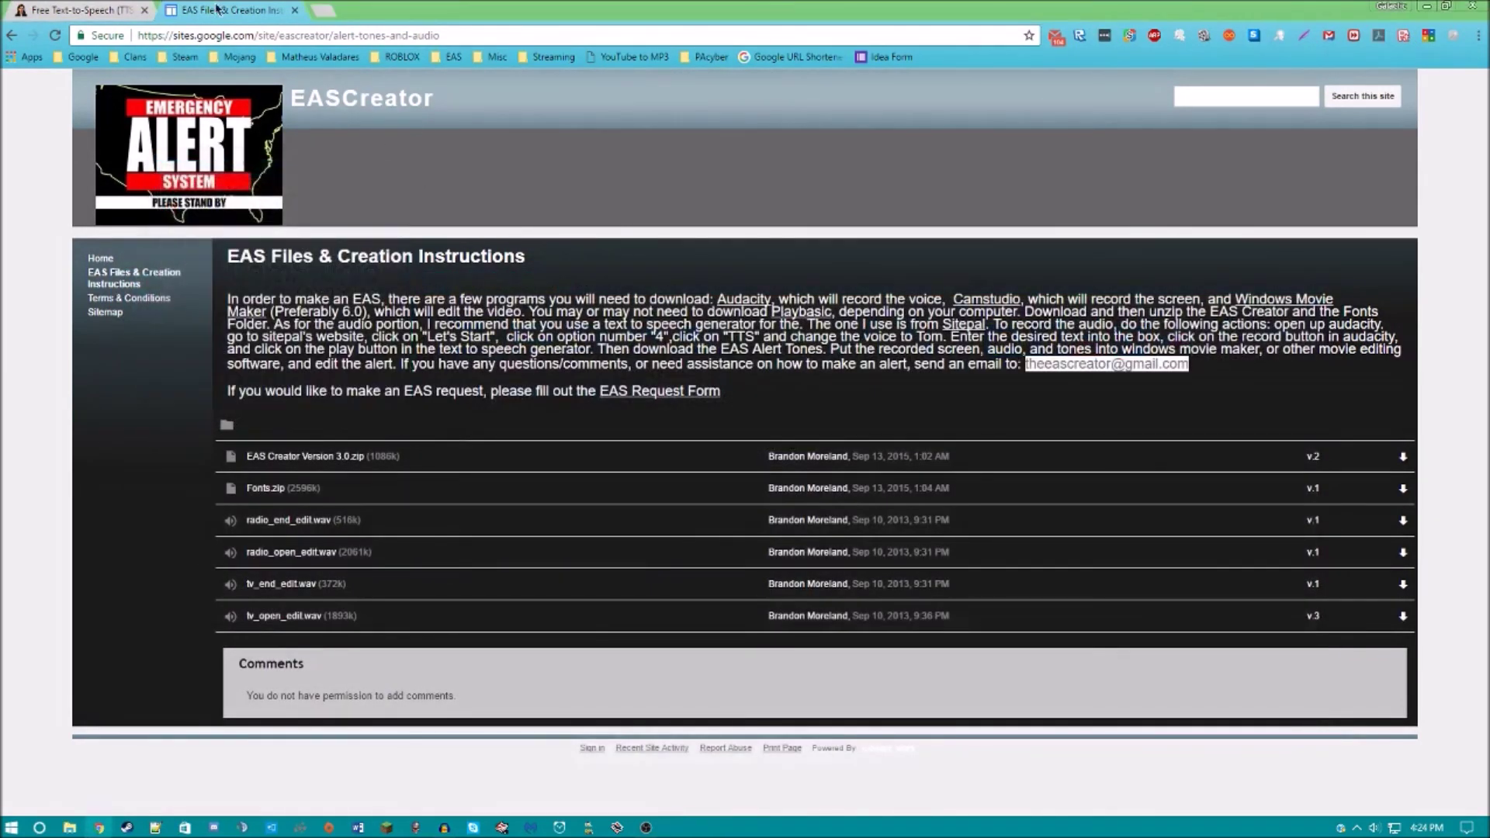
click(294, 10)
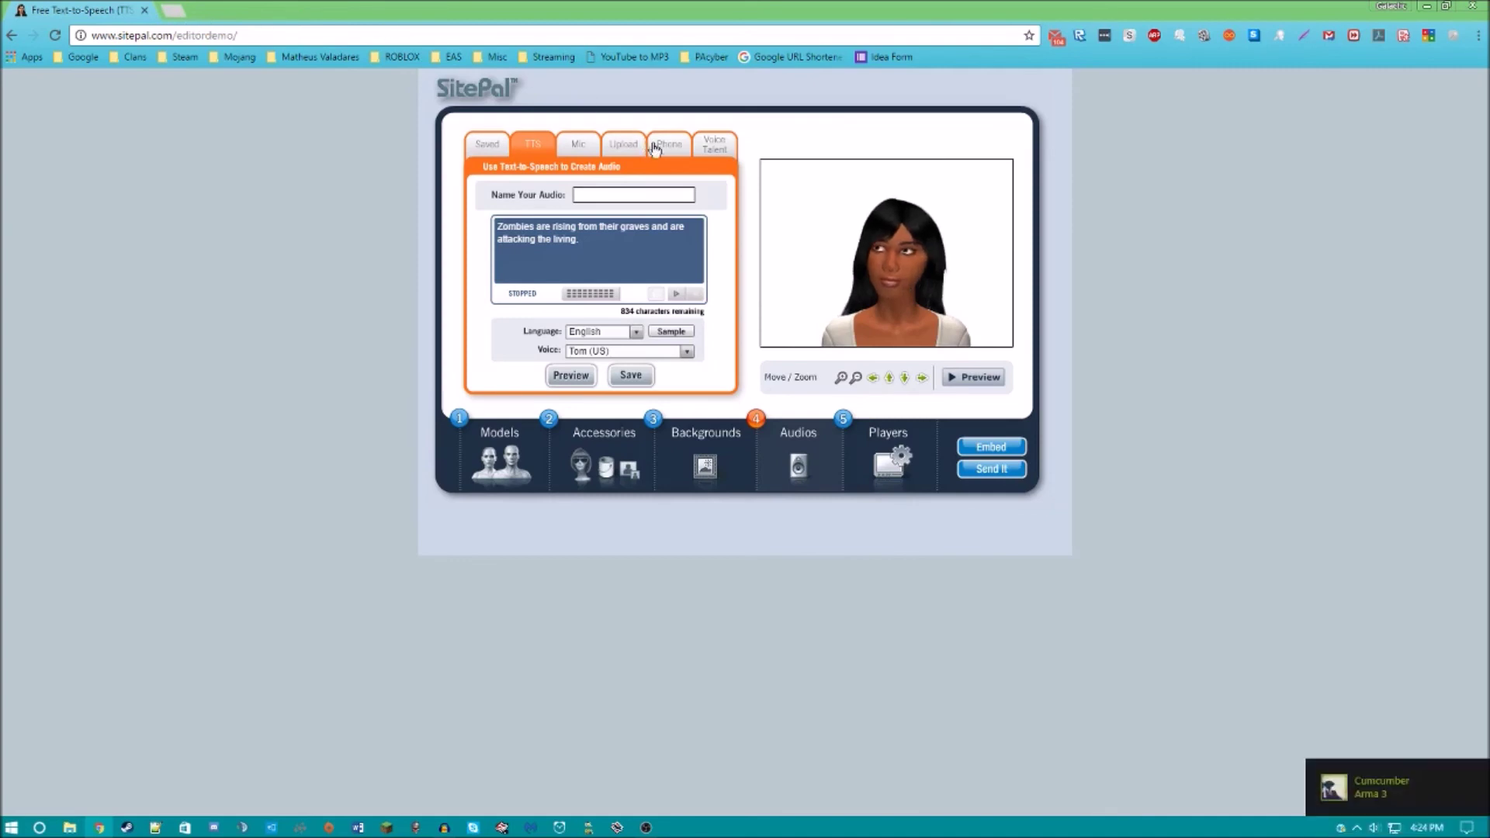